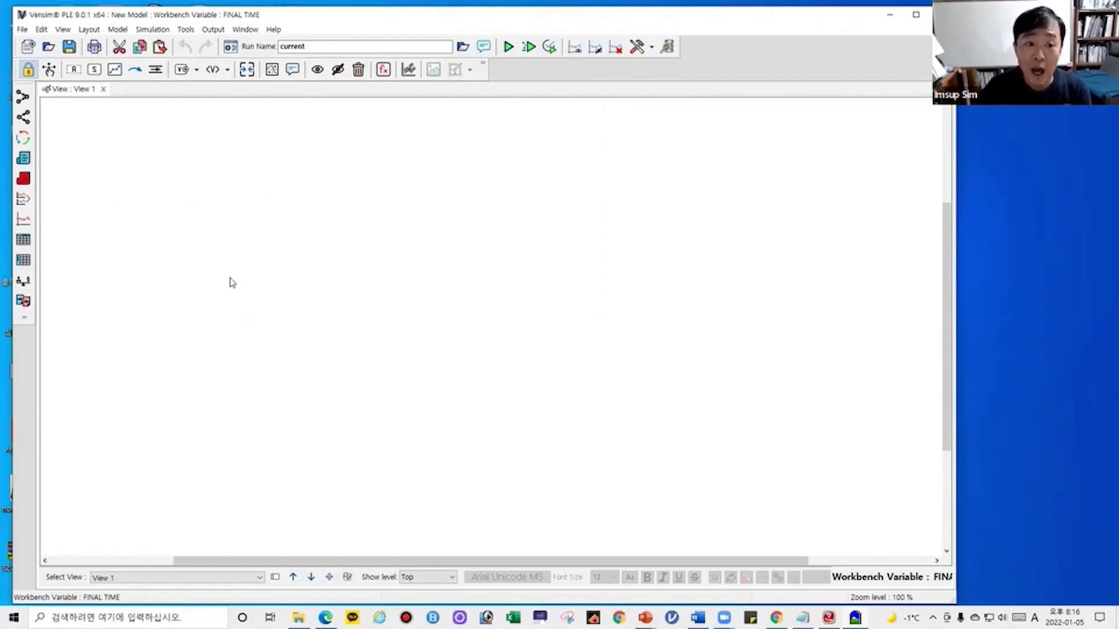
# Step: Open the 대한민국인구수.mdl model from the 01 folder in File Explorer
pyautogui.click(298, 618)
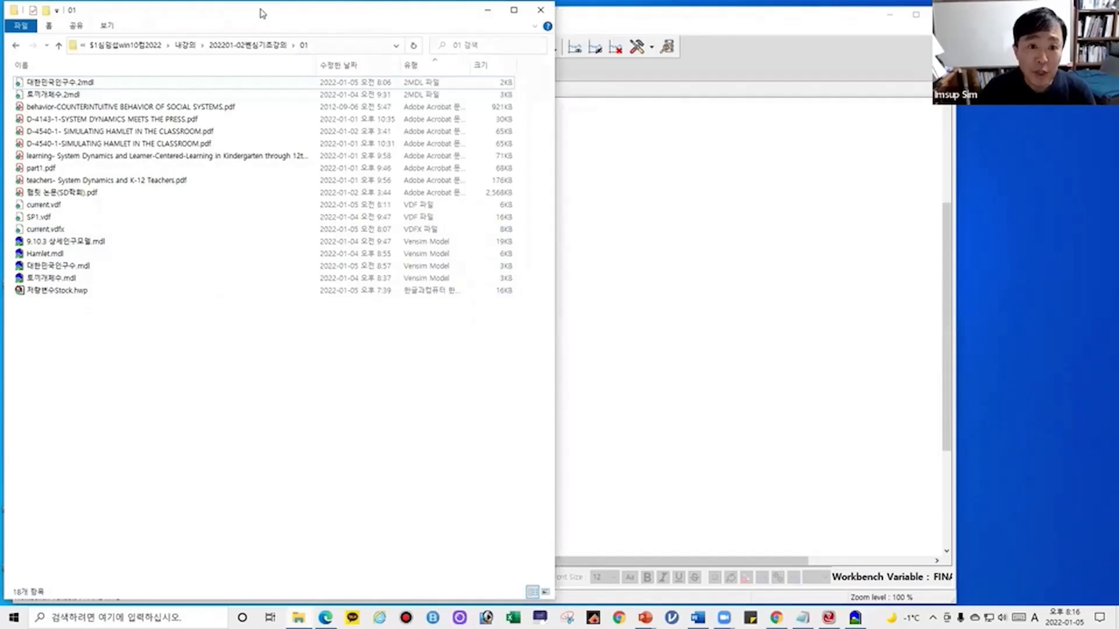
pyautogui.moveTo(261, 13); pyautogui.dragTo(450, 14)
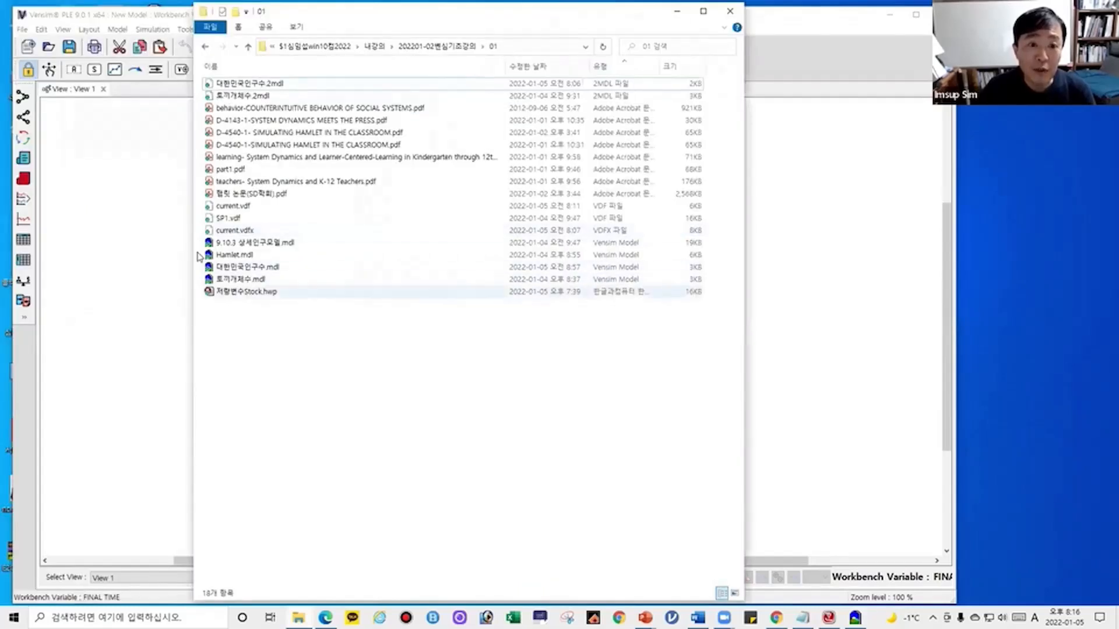
pyautogui.doubleClick(259, 268)
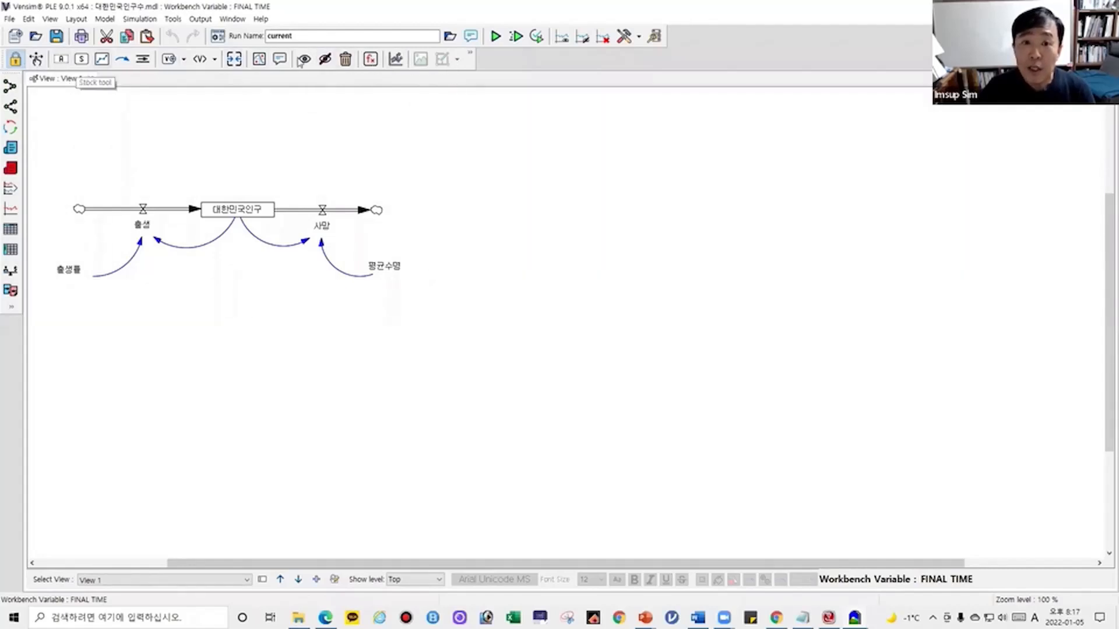
# Step: Select the 대한민국인구 stock and the 출생 flow variable in the sketch
pyautogui.click(36, 59)
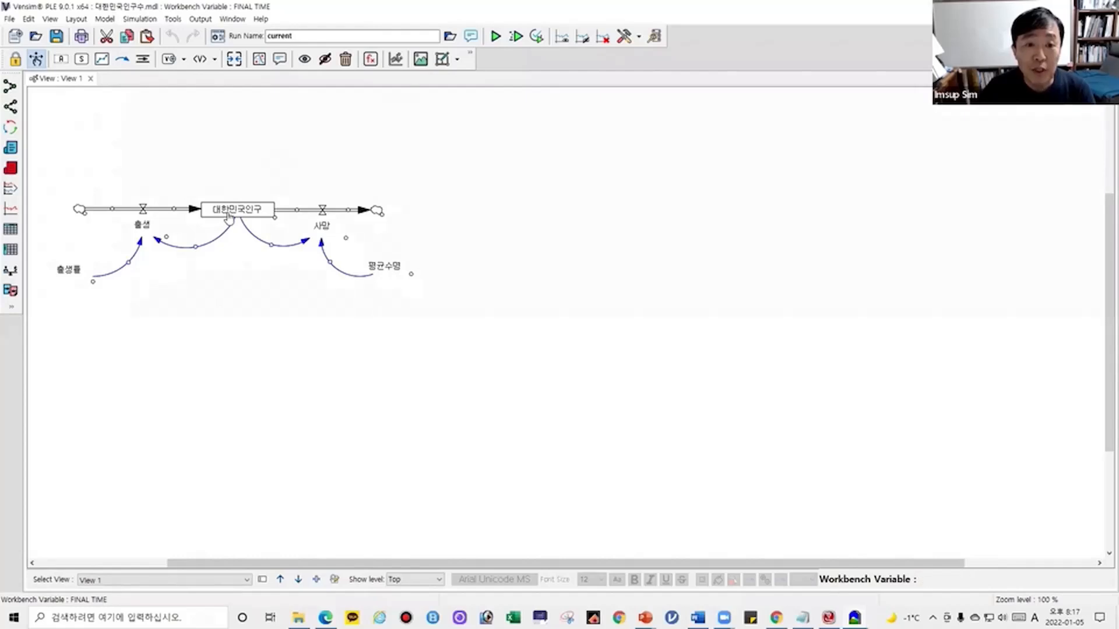
pyautogui.click(229, 214)
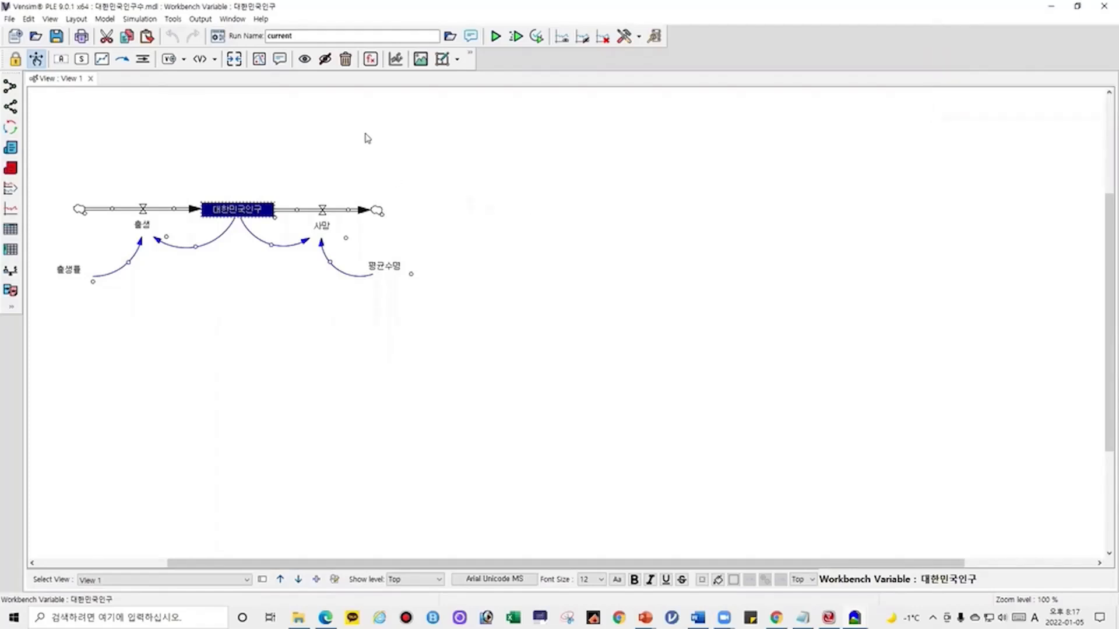
pyautogui.click(148, 233)
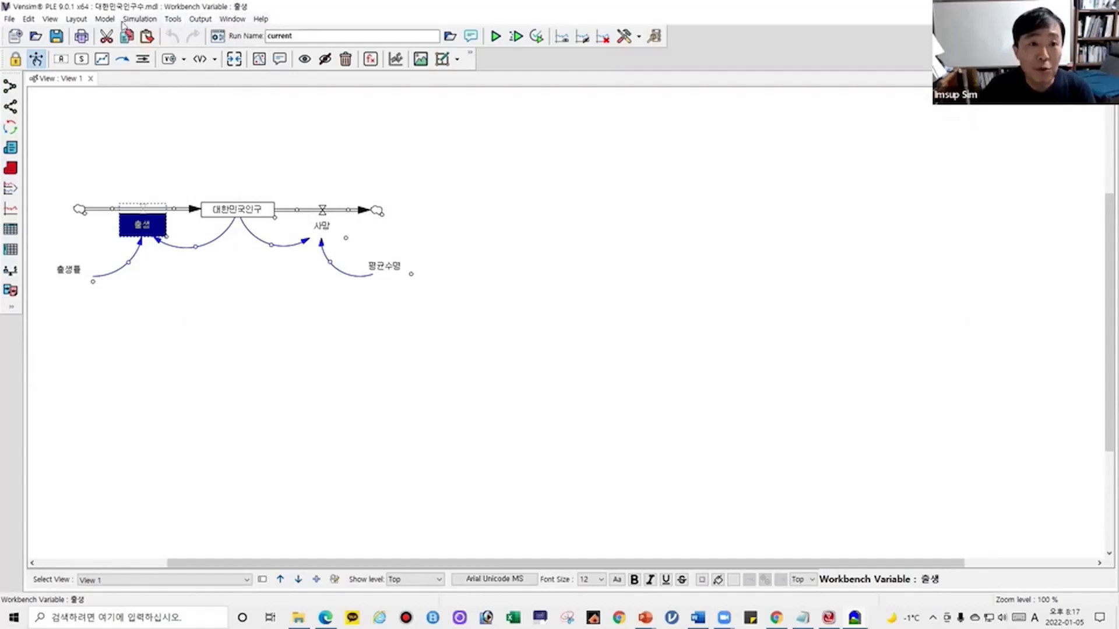
pyautogui.click(11, 21)
pyautogui.moveTo(25, 22)
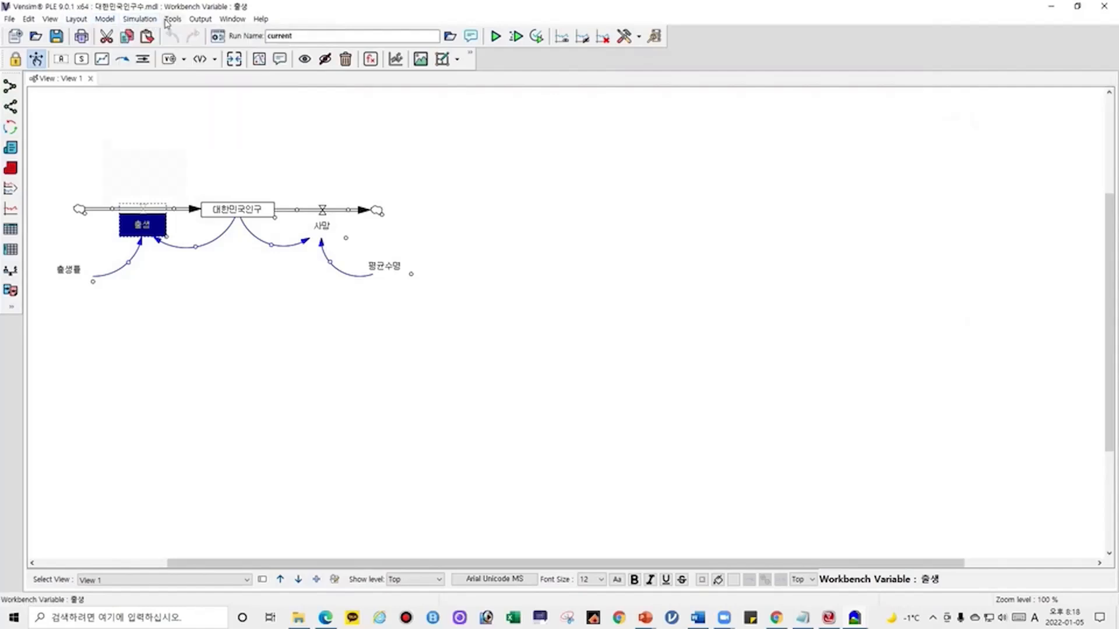
pyautogui.click(316, 146)
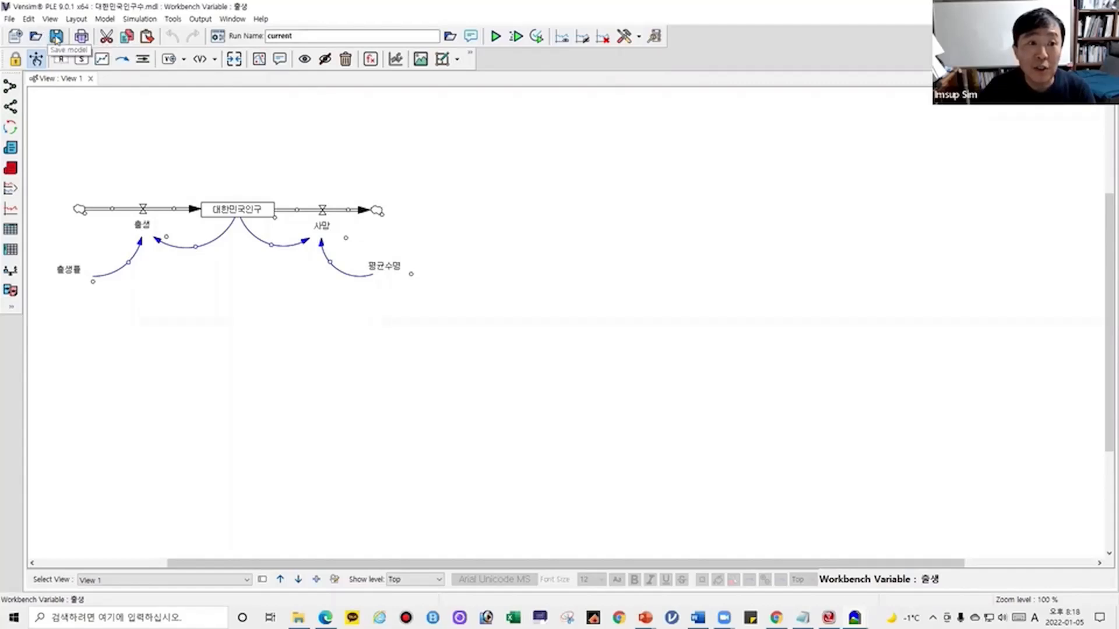
# Step: Create a new blank model with the default model settings, and dismiss the open-model dialog without choosing a file
pyautogui.click(14, 37)
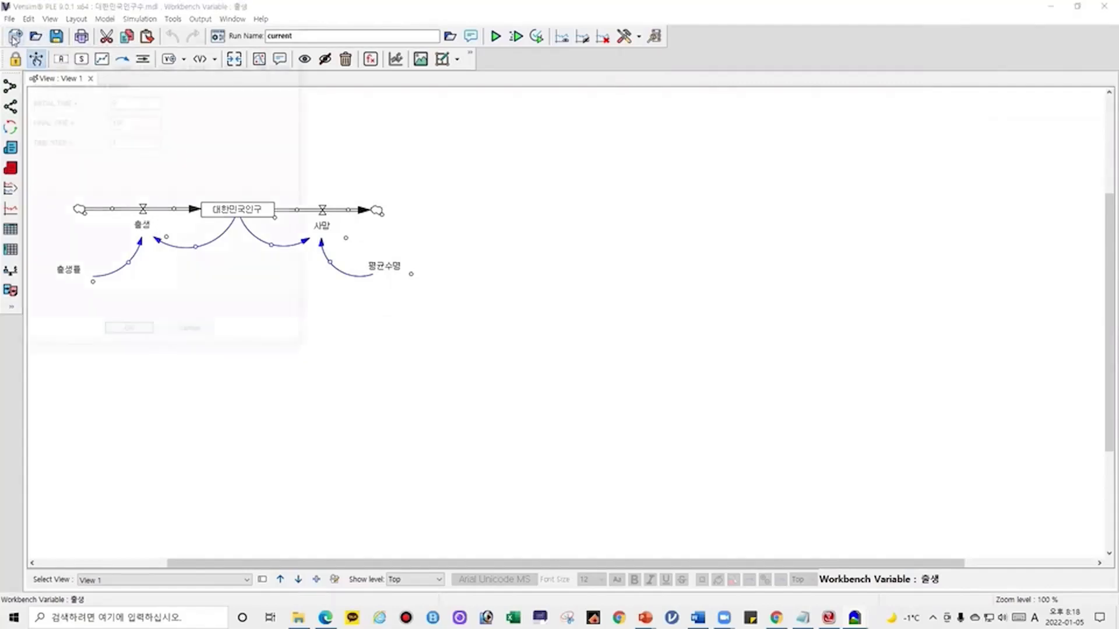
pyautogui.click(129, 328)
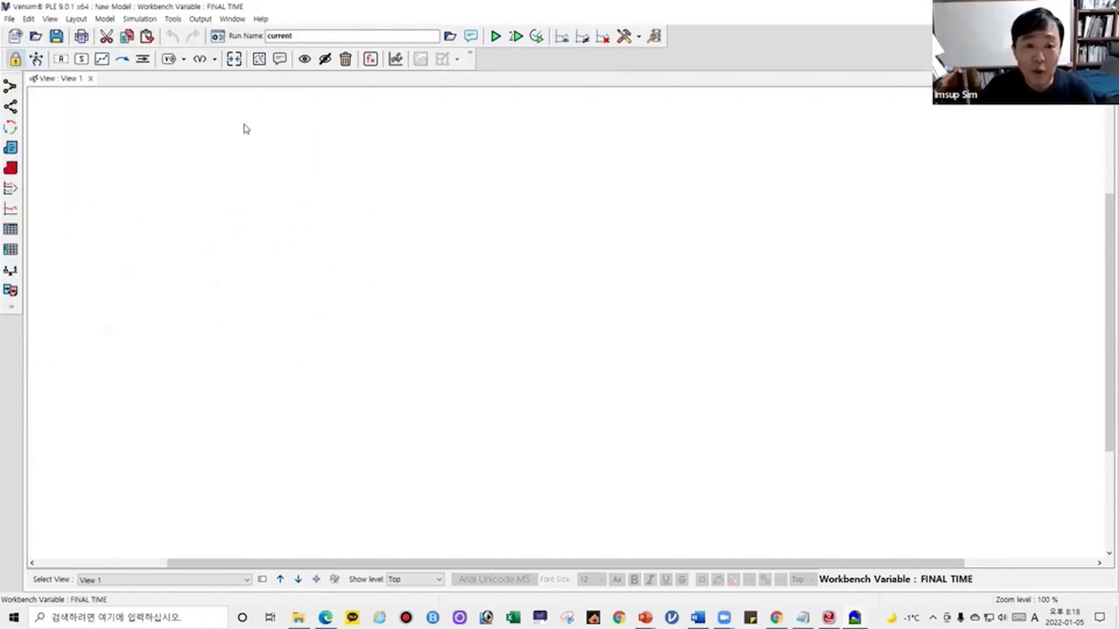
pyautogui.click(36, 37)
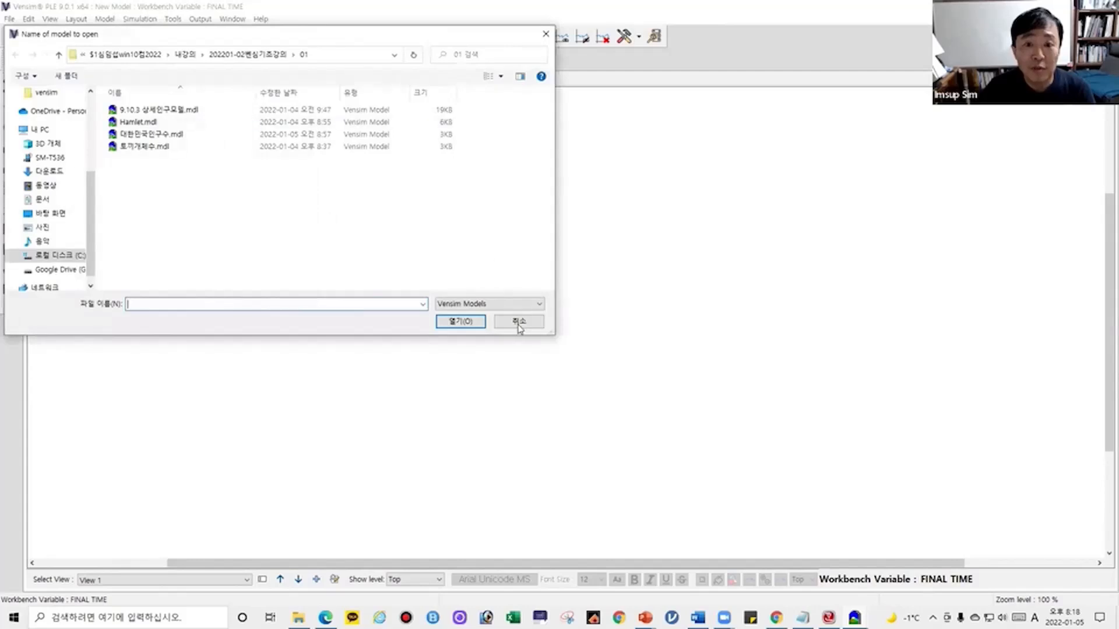
pyautogui.click(519, 324)
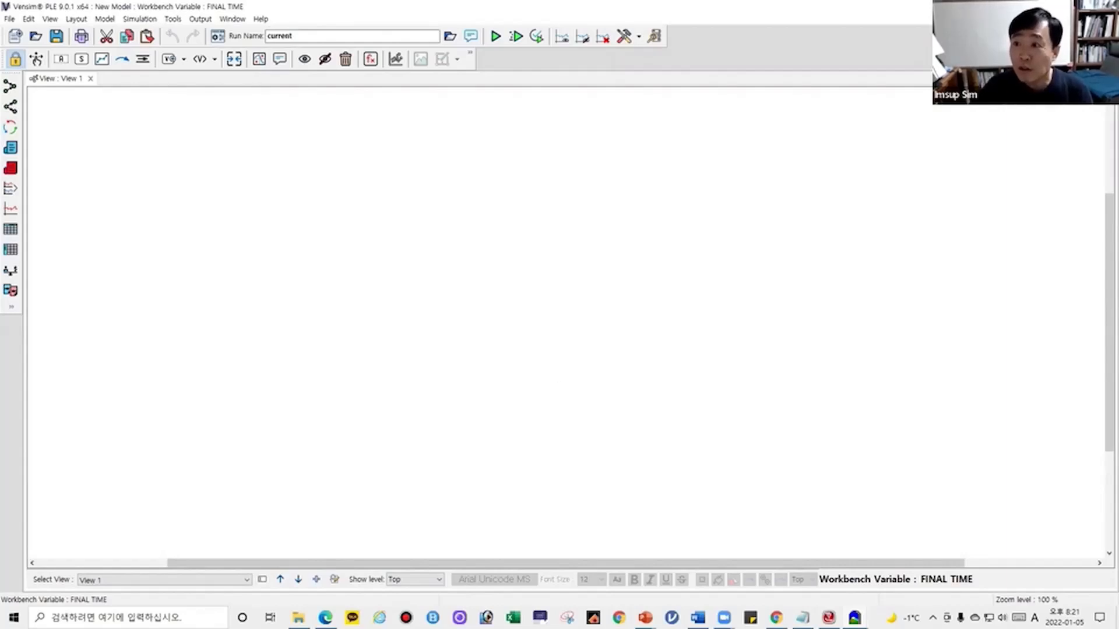
# Step: Close the extra Vensim window, and narrow the remaining one and place it in the upper-left corner of the desktop
pyautogui.click(1078, 5)
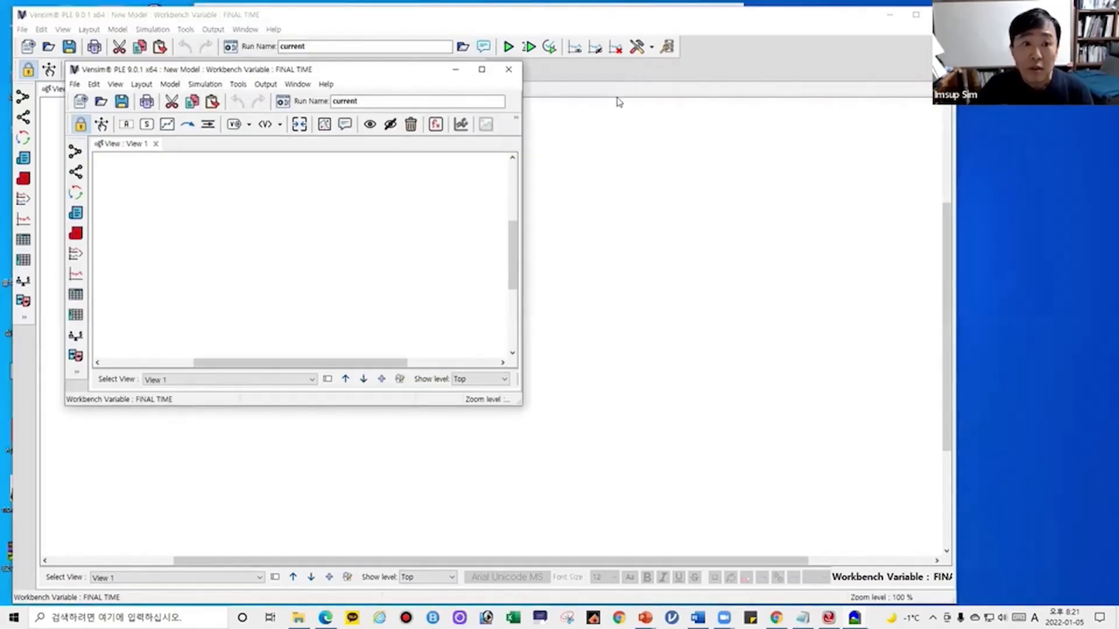
pyautogui.click(510, 71)
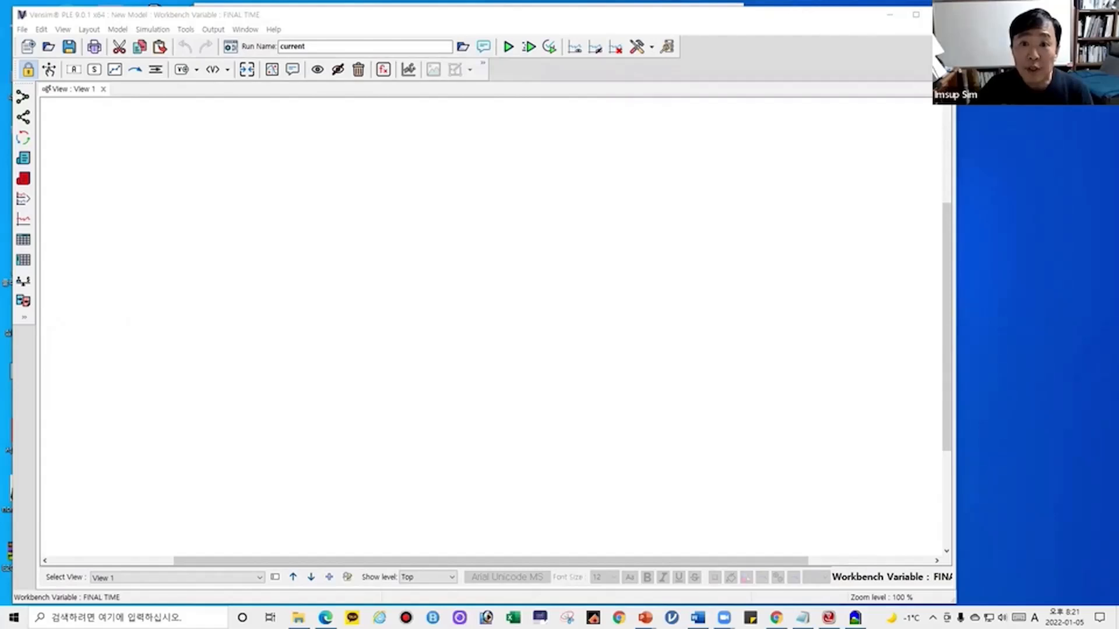
pyautogui.moveTo(956, 35); pyautogui.dragTo(652, 34)
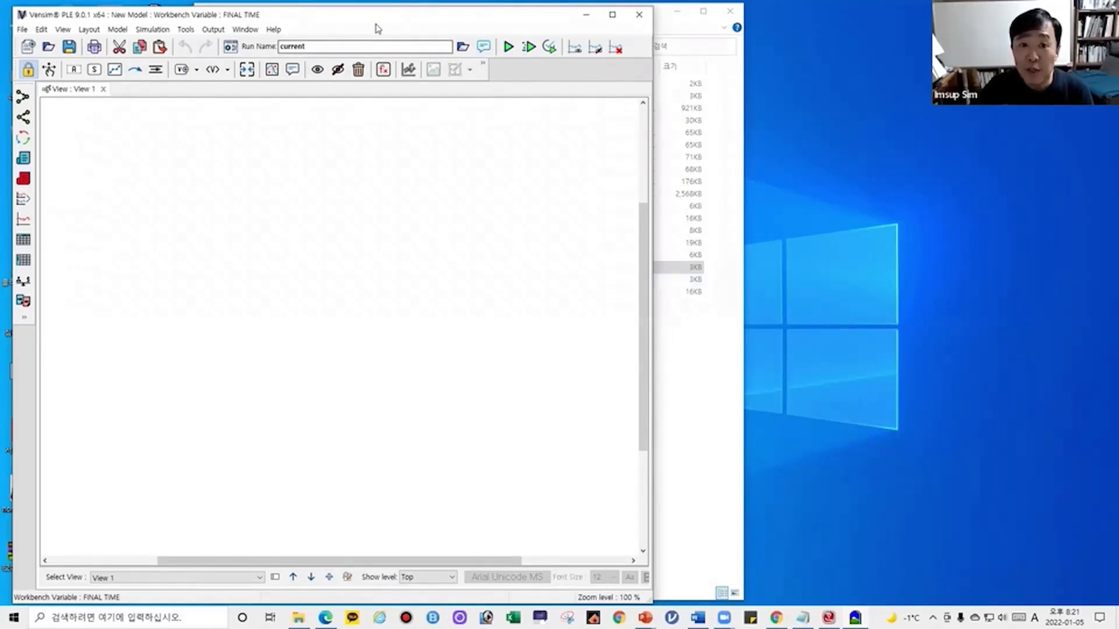
pyautogui.moveTo(377, 25); pyautogui.dragTo(366, 21)
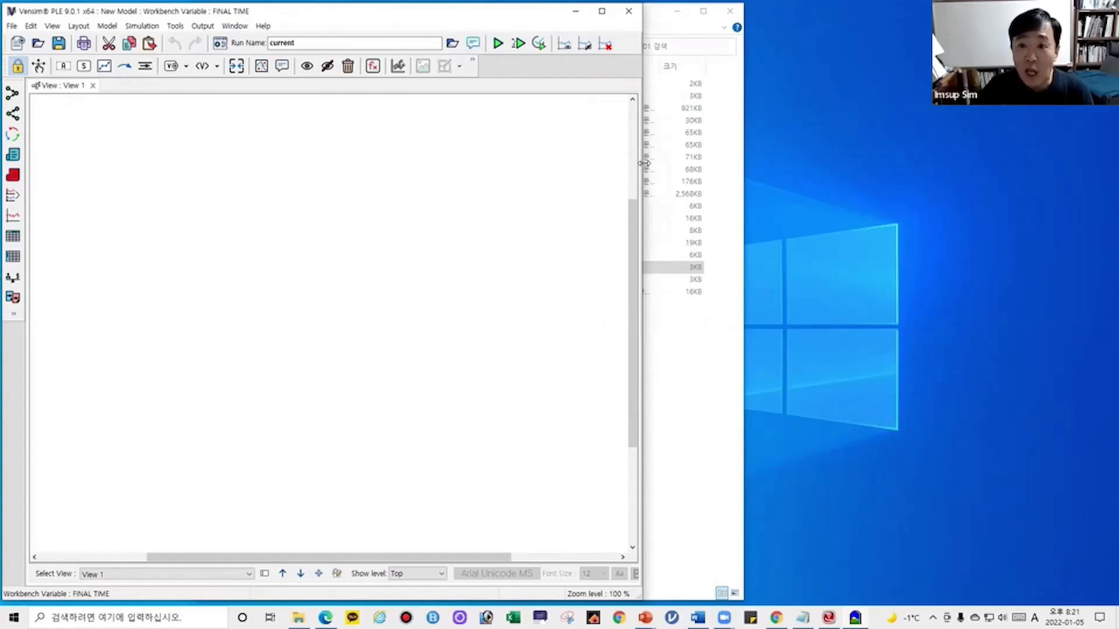
pyautogui.moveTo(646, 163); pyautogui.dragTo(607, 164)
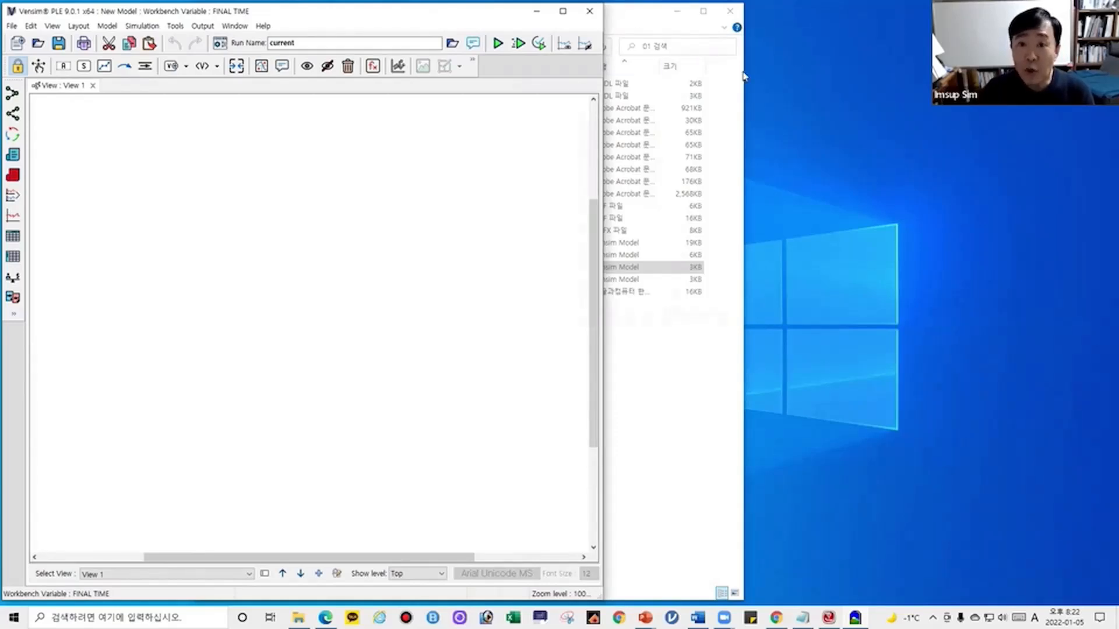
pyautogui.click(526, 137)
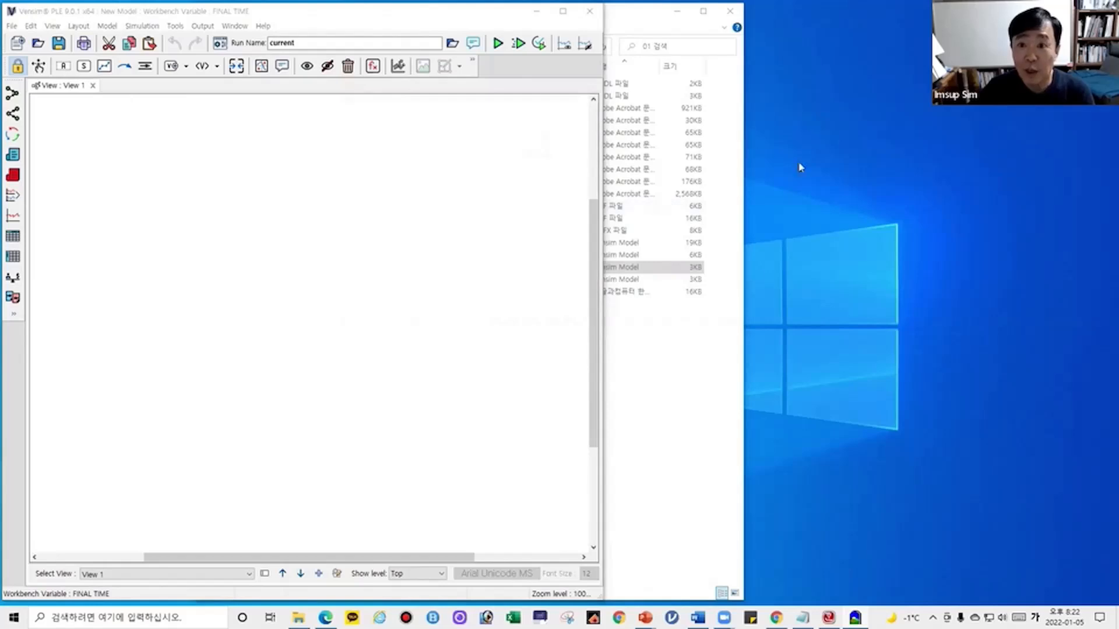
pyautogui.click(373, 46)
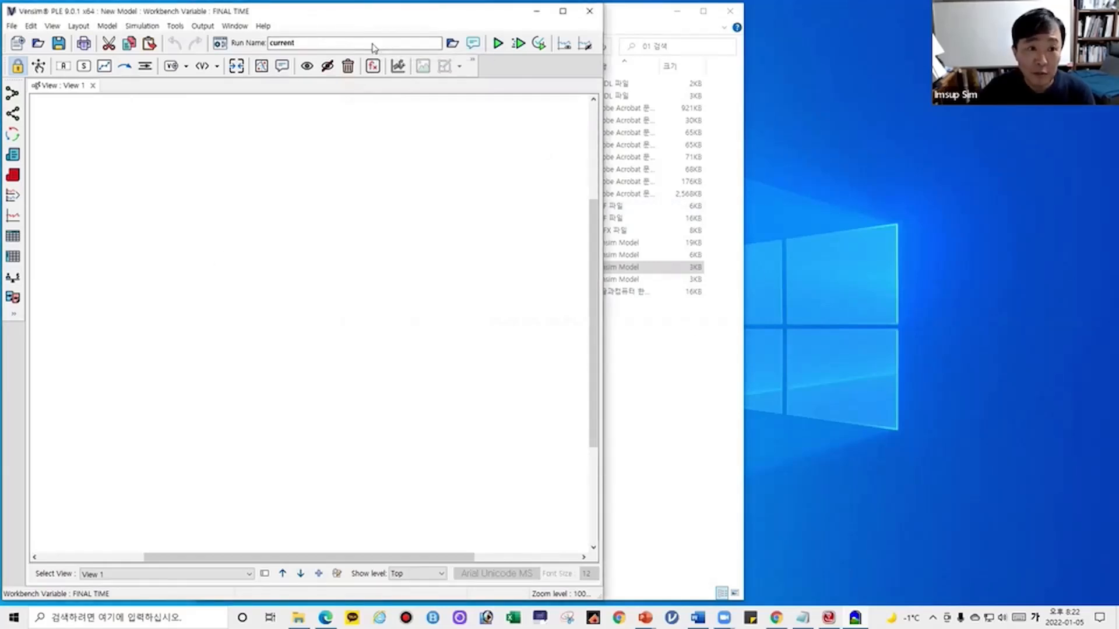
pyautogui.press('Hangul')
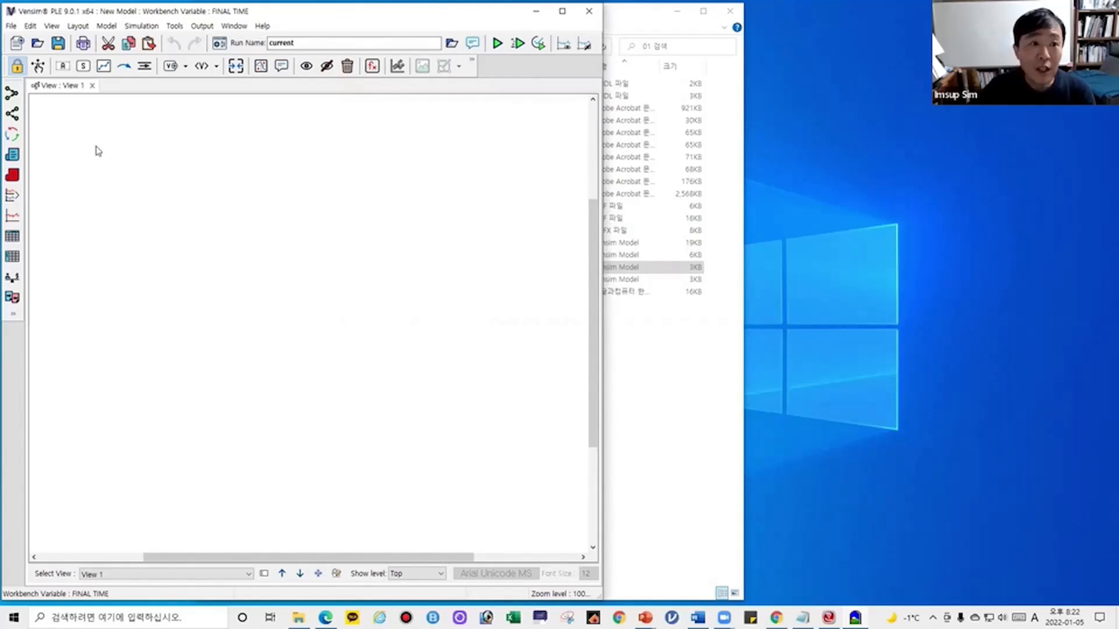
# Step: Open the existing model 대한민국인구수.mdl in the current Vensim window
pyautogui.click(37, 44)
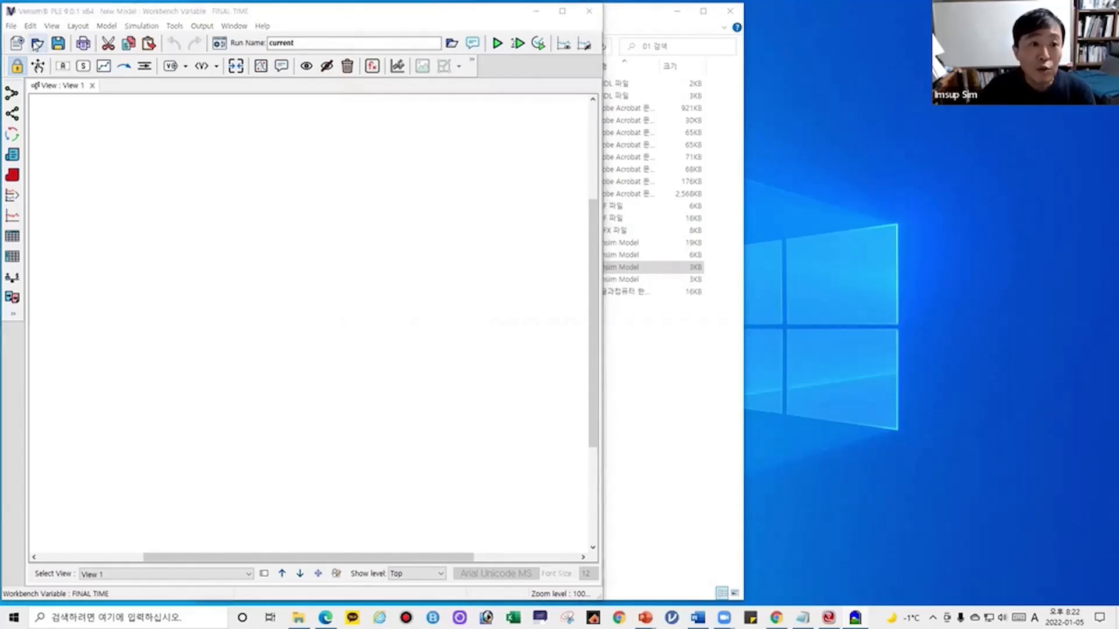
pyautogui.click(172, 142)
pyautogui.doubleClick(172, 142)
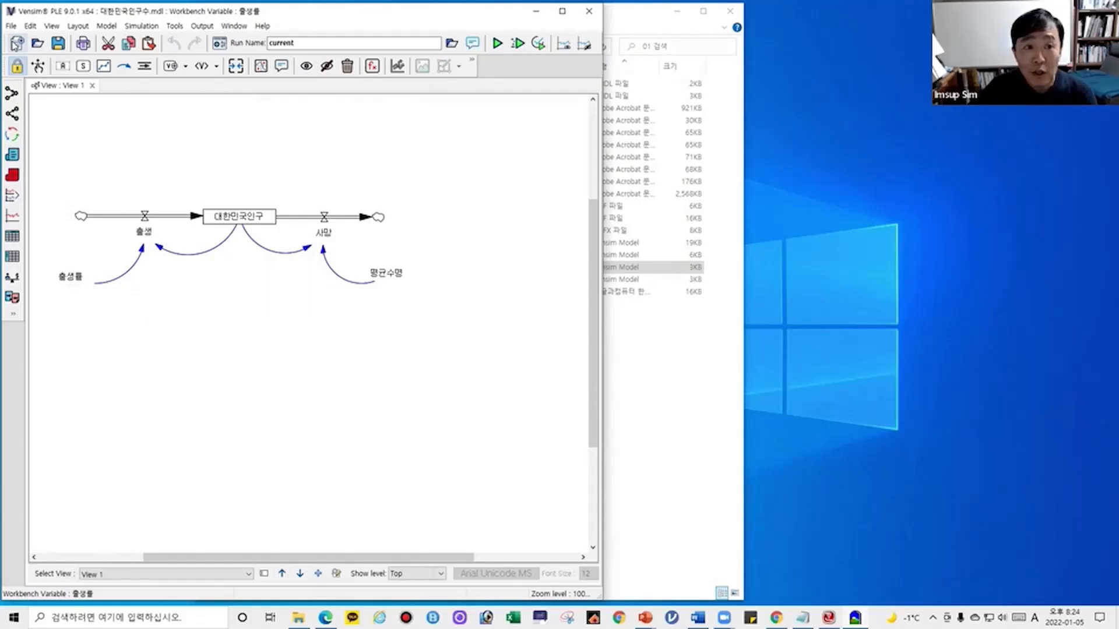
# Step: Create a new blank model, accepting the default time bounds in the Model Settings
pyautogui.click(16, 44)
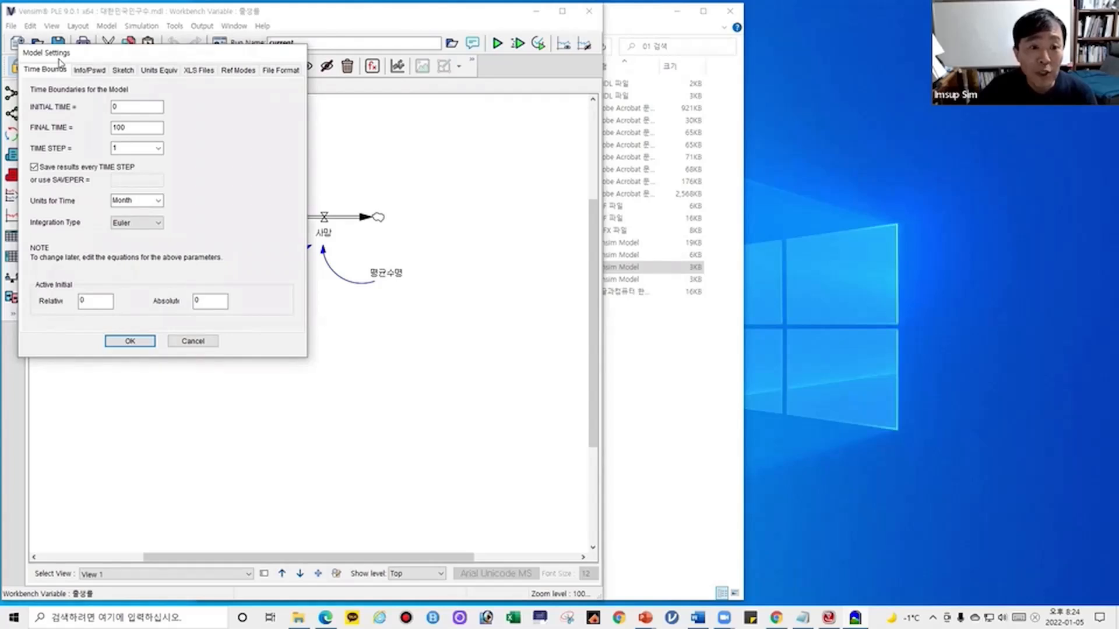
pyautogui.click(130, 342)
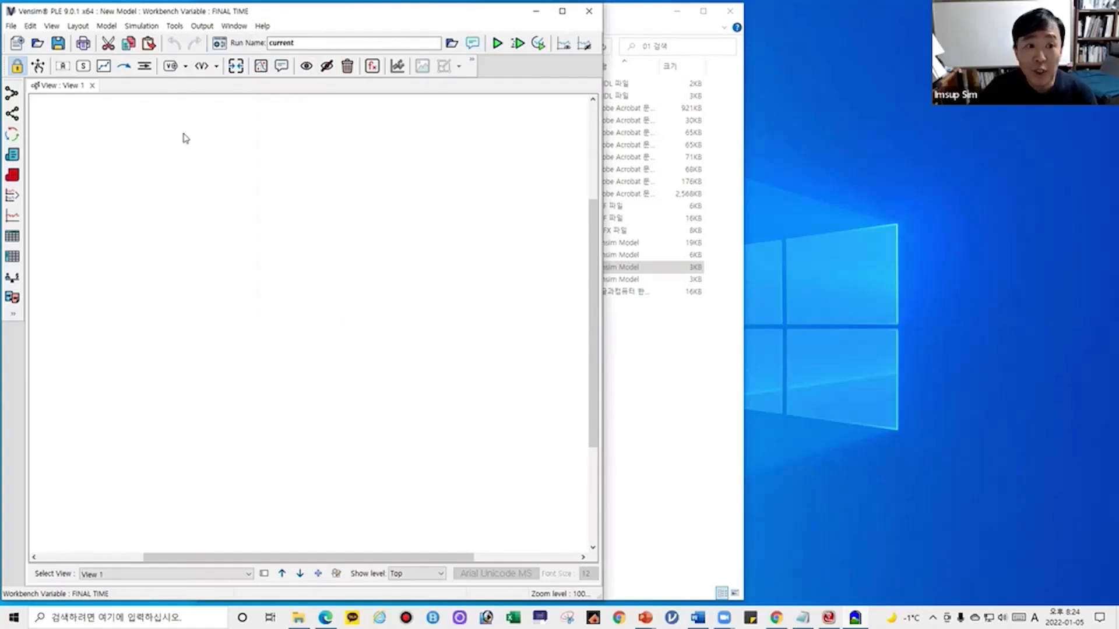
pyautogui.click(17, 45)
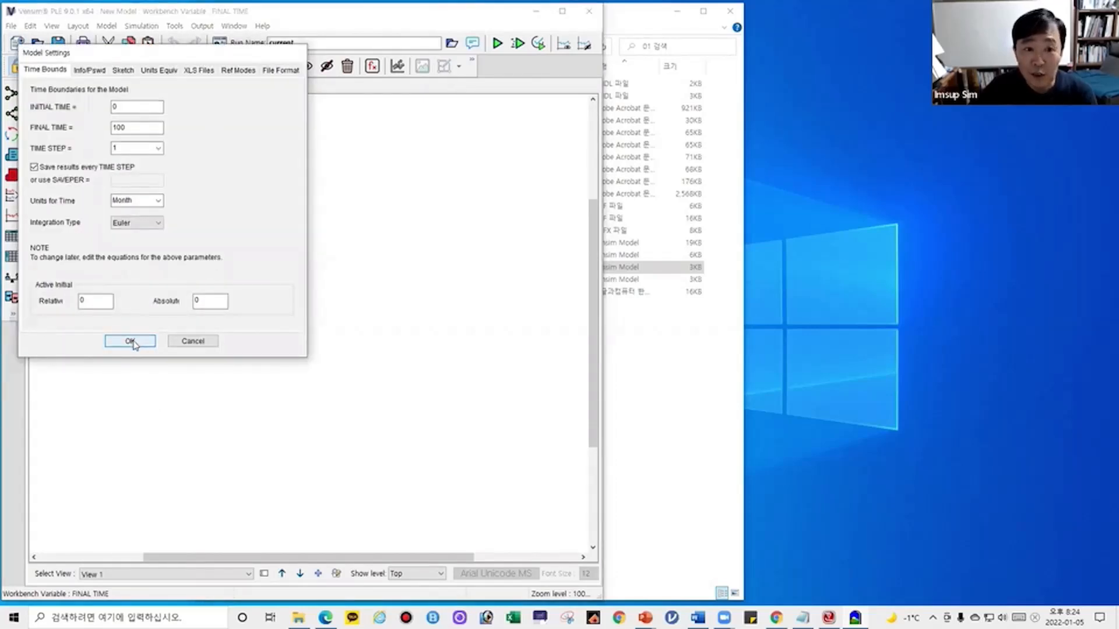
pyautogui.click(132, 342)
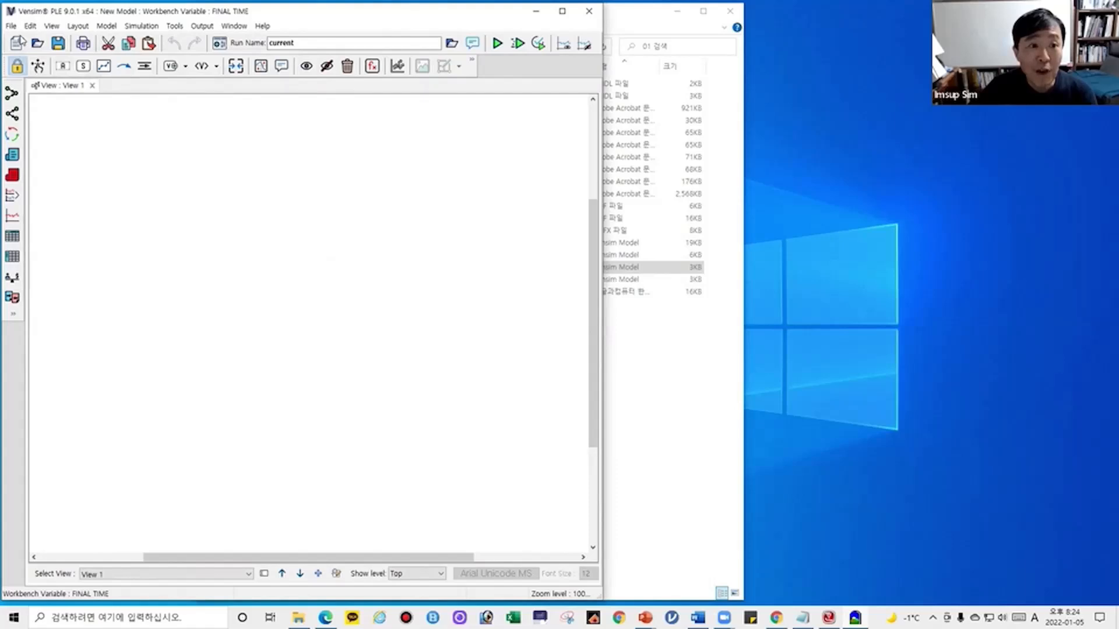
pyautogui.click(12, 25)
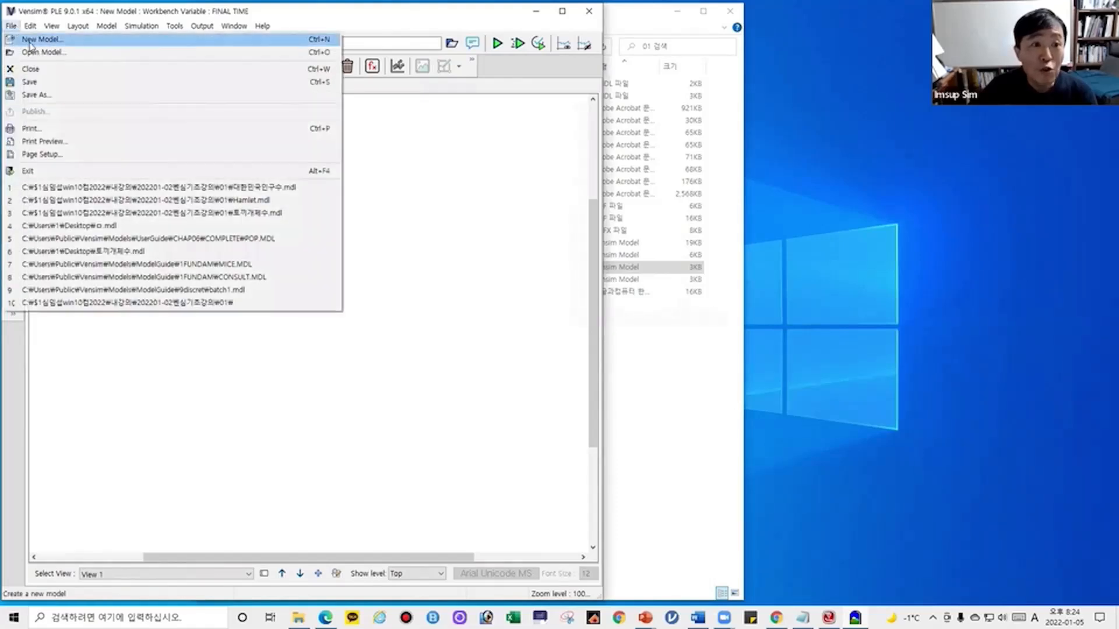
pyautogui.click(29, 40)
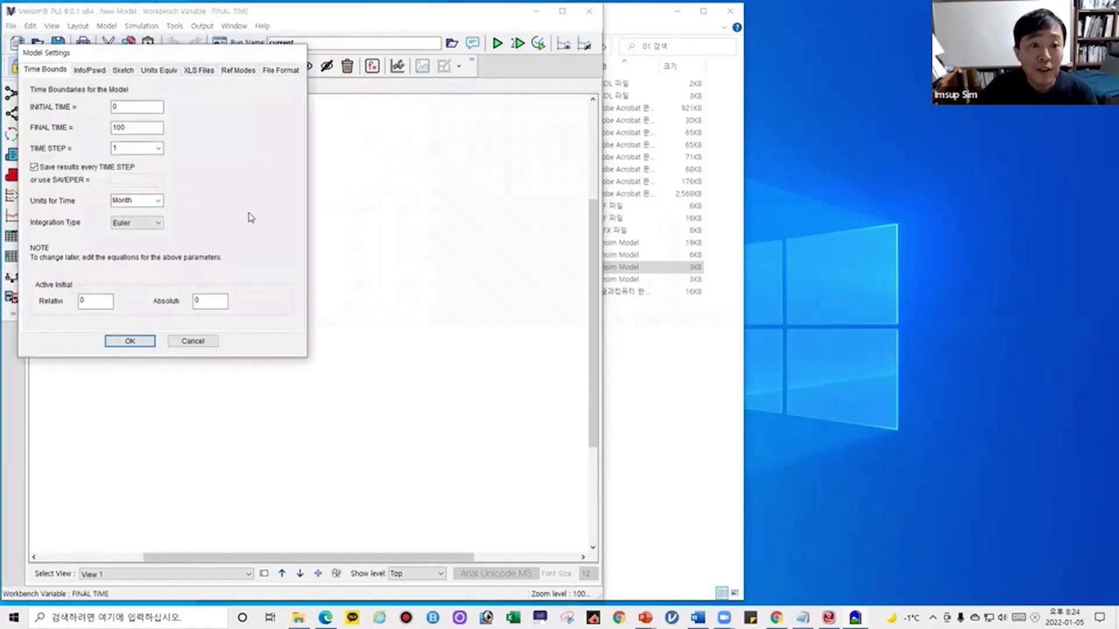
pyautogui.click(130, 341)
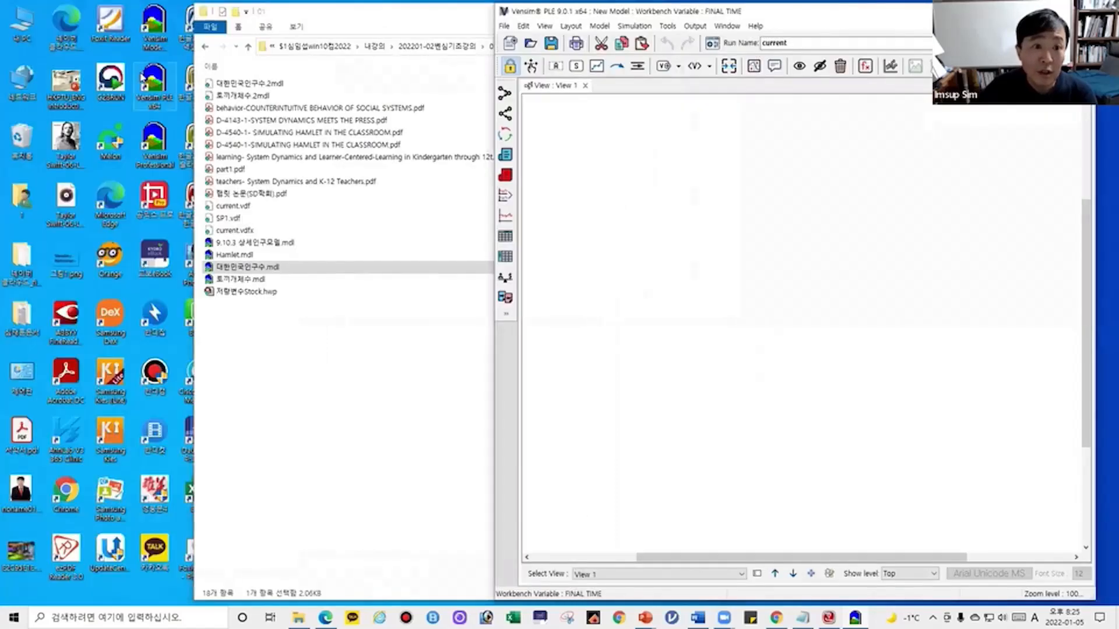
# Step: Launch a second Vensim PLE window from the desktop and open 대한민국인구수.mdl in it
pyautogui.click(142, 75)
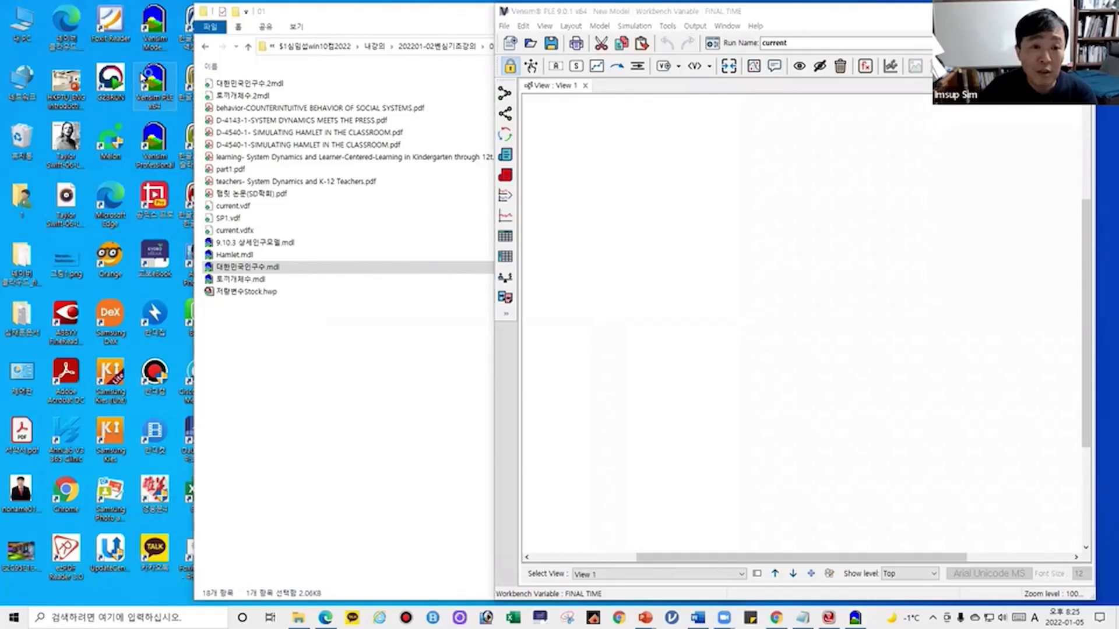
pyautogui.doubleClick(143, 75)
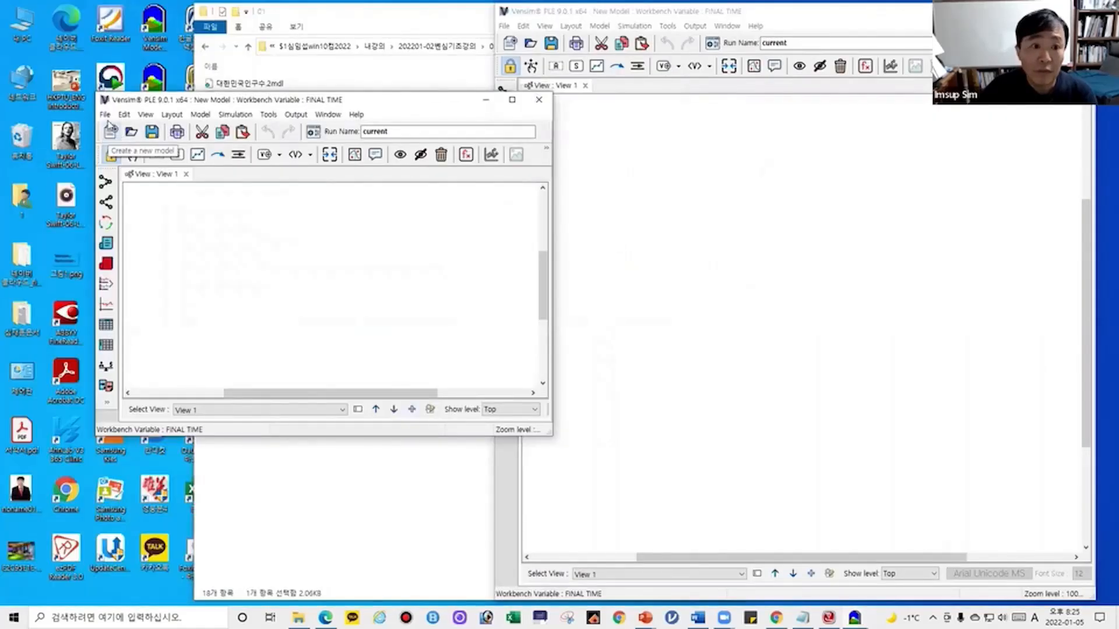
pyautogui.click(129, 134)
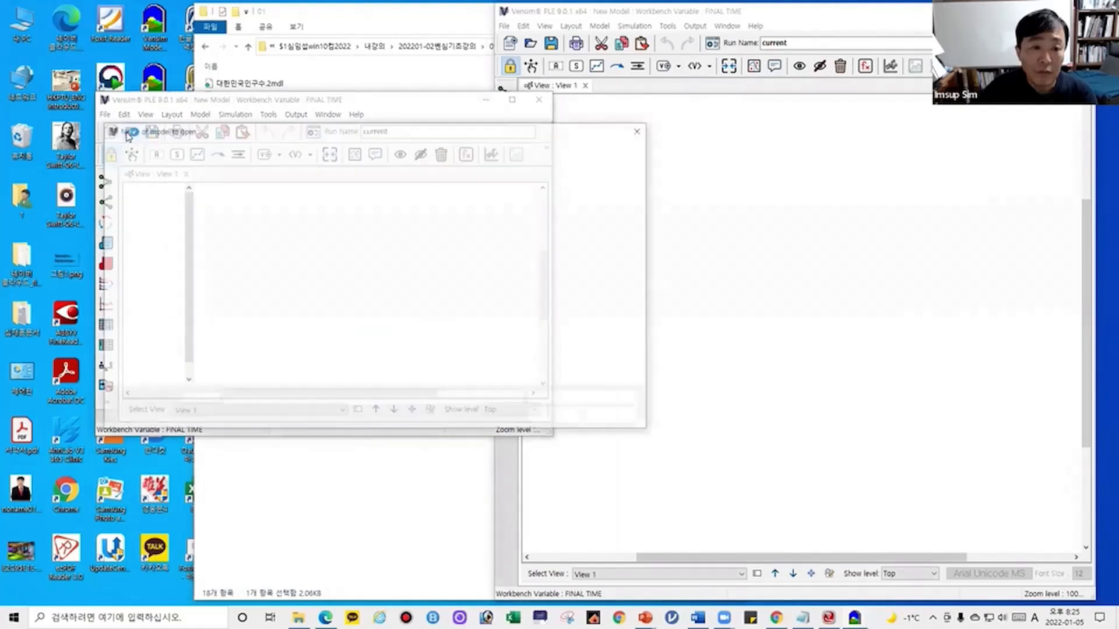
pyautogui.doubleClick(248, 234)
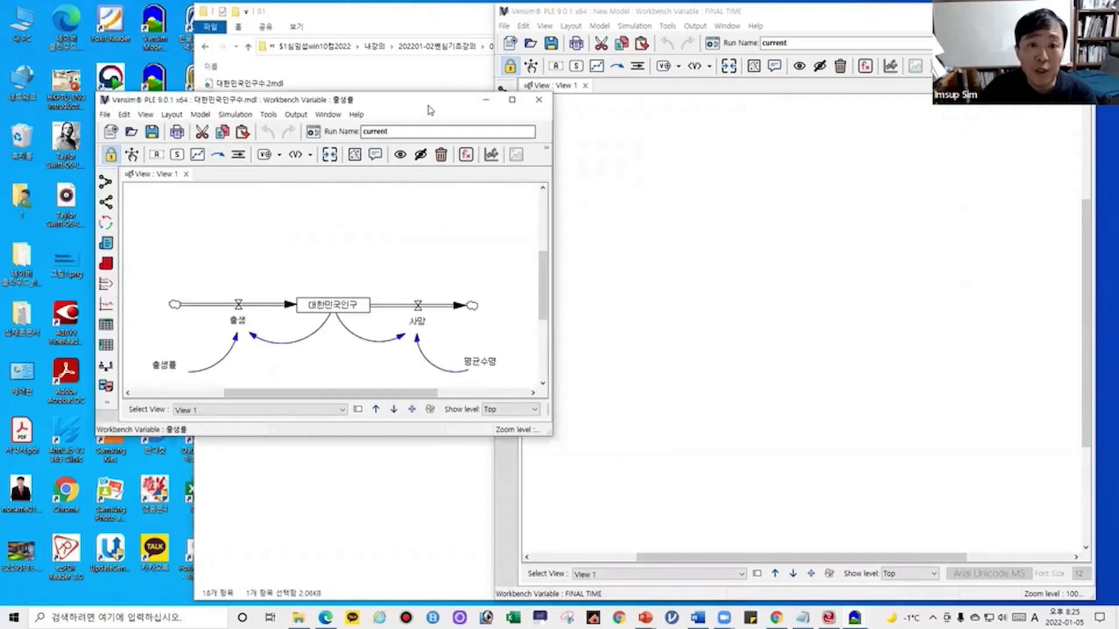
# Step: Arrange the two Vensim windows side by side, blank model left and 대한민국인구수.mdl right, enlarging the finished model's window to fill its half
pyautogui.click(878, 12)
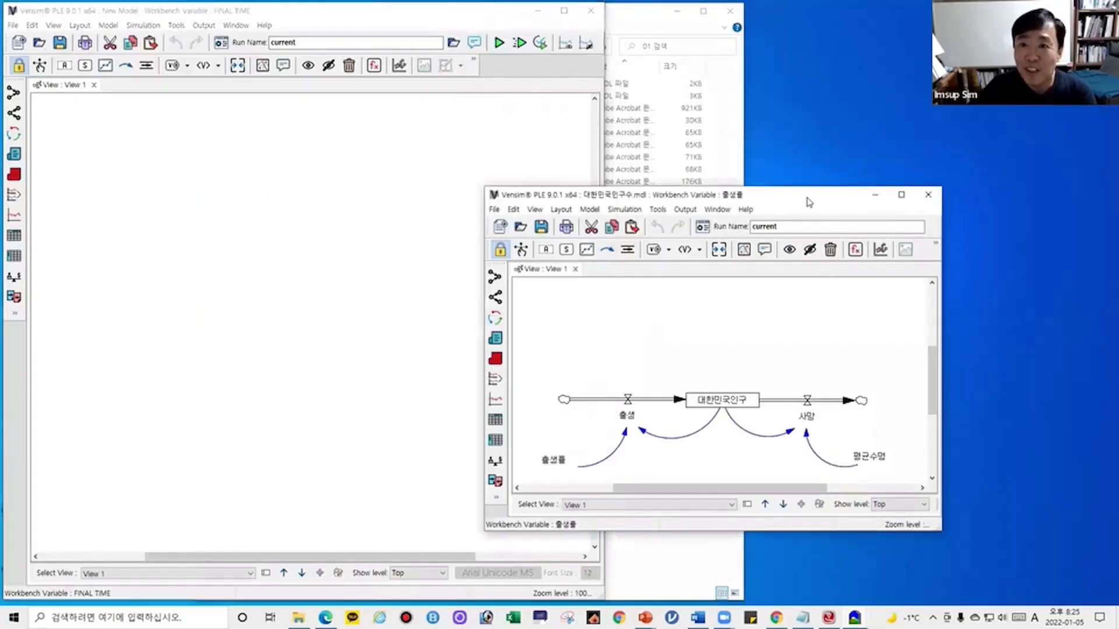
pyautogui.moveTo(807, 202); pyautogui.dragTo(928, 21)
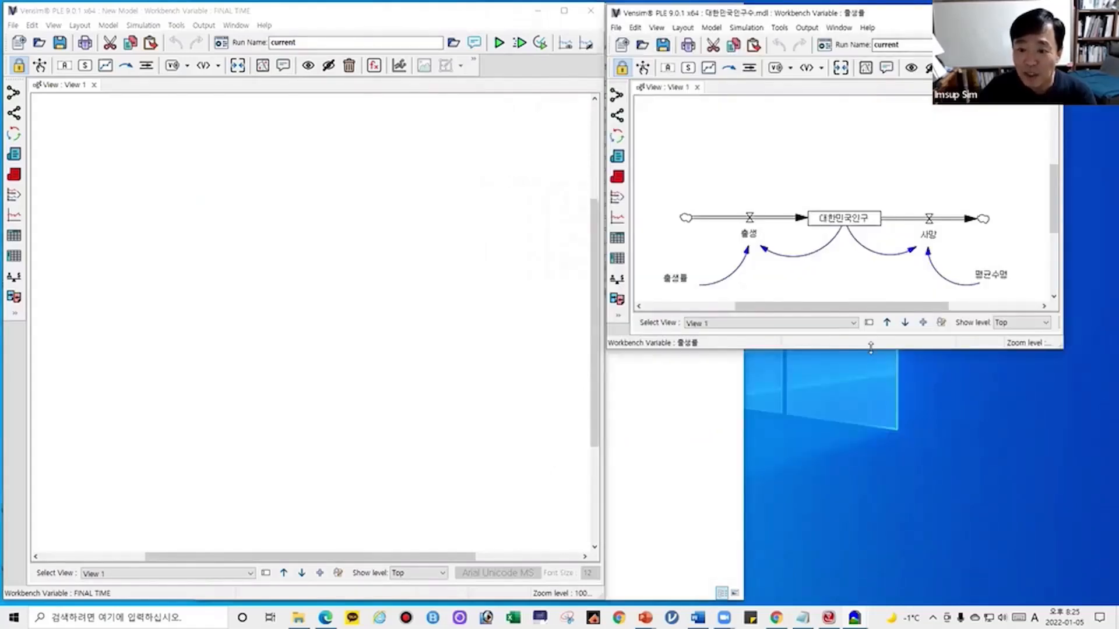
pyautogui.moveTo(871, 348); pyautogui.dragTo(871, 595)
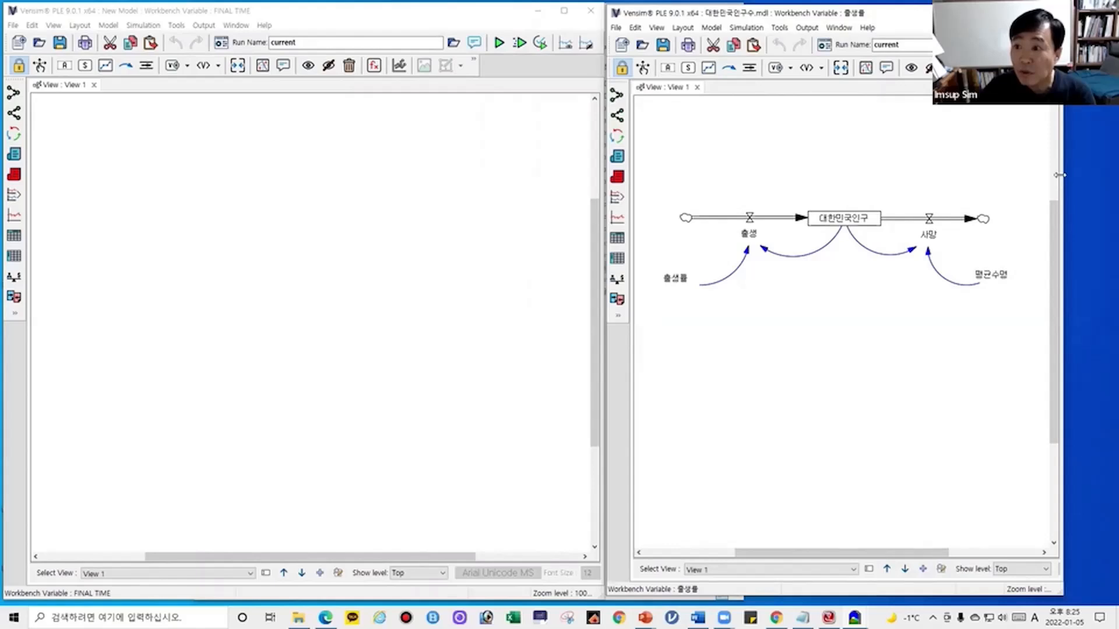
pyautogui.moveTo(1058, 175); pyautogui.dragTo(1104, 174)
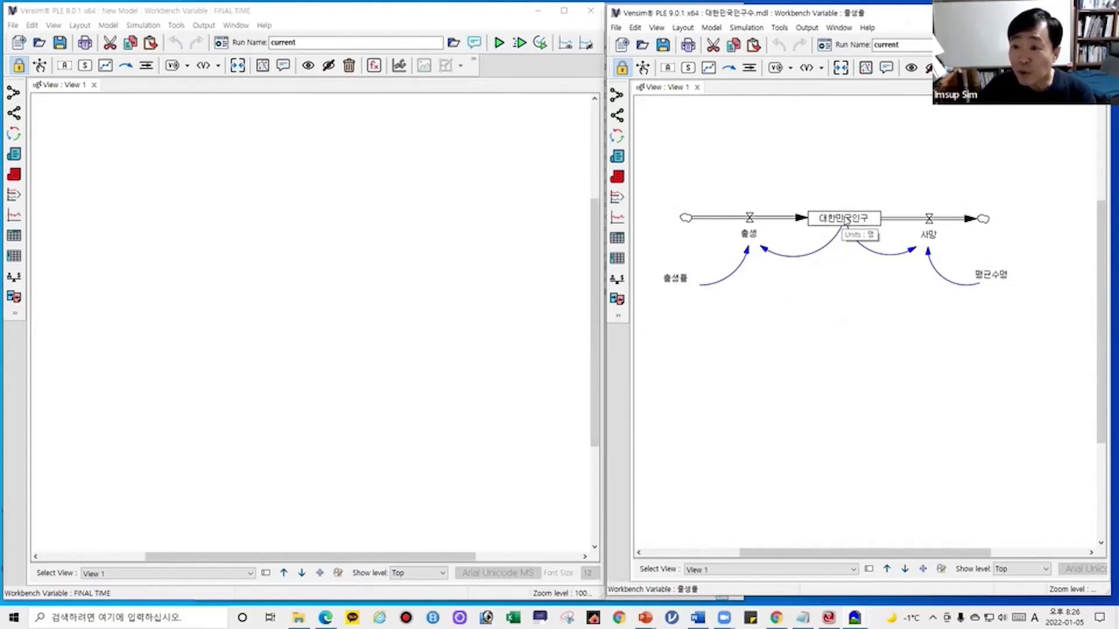
# Step: Switch to the Hangul document 저량변수Stock.hwp, review its list of stock, flow and auxiliary variable types, and minimize it
pyautogui.click(828, 618)
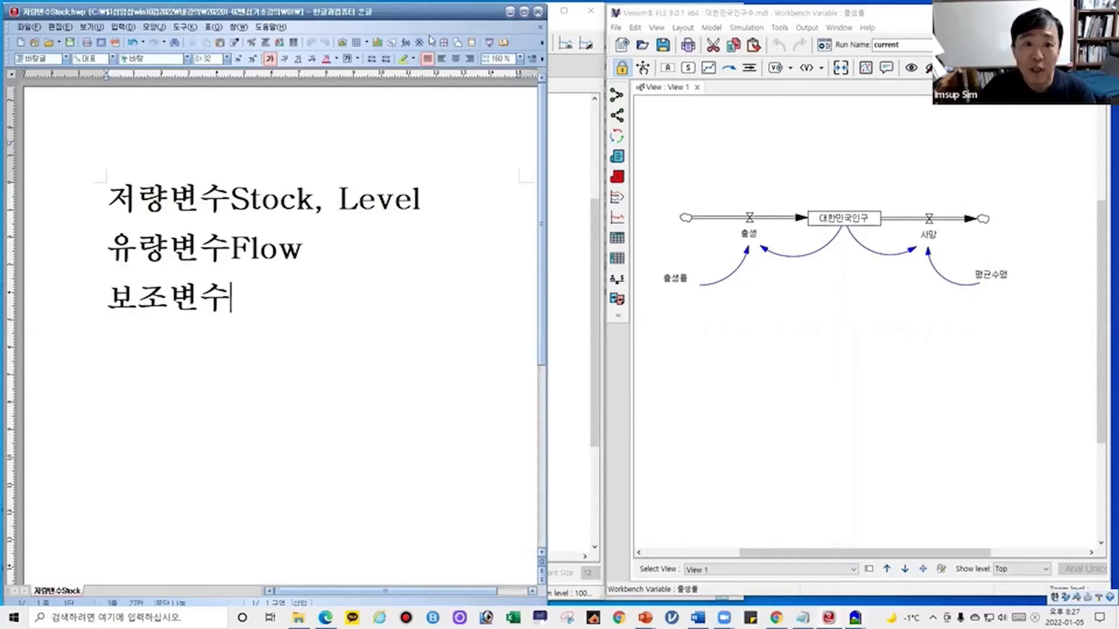
pyautogui.moveTo(430, 12); pyautogui.dragTo(466, 11)
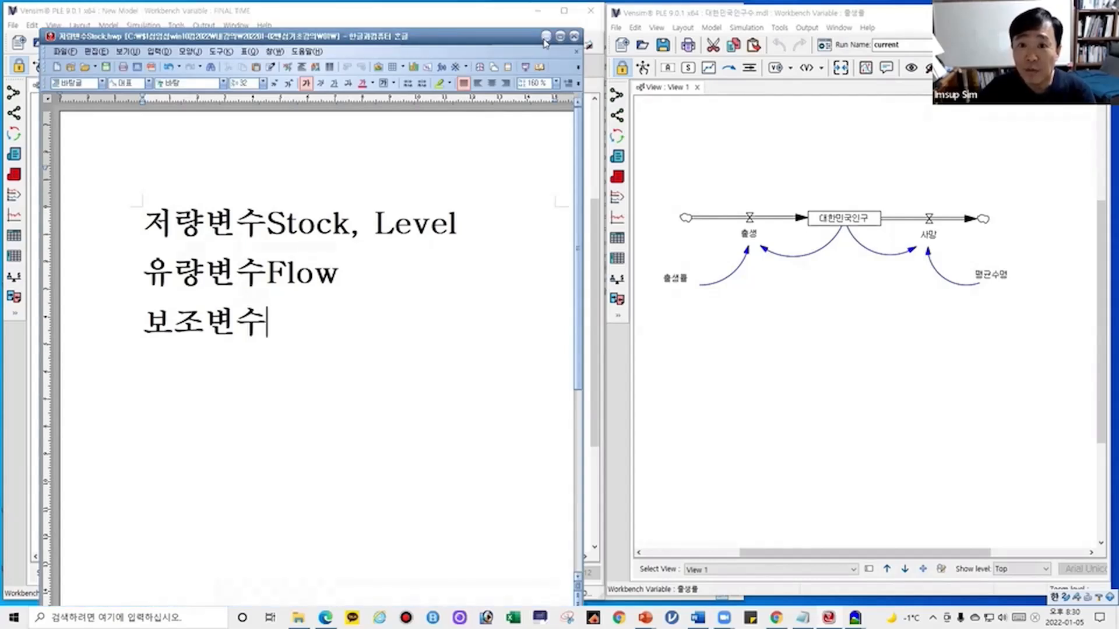
pyautogui.click(545, 10)
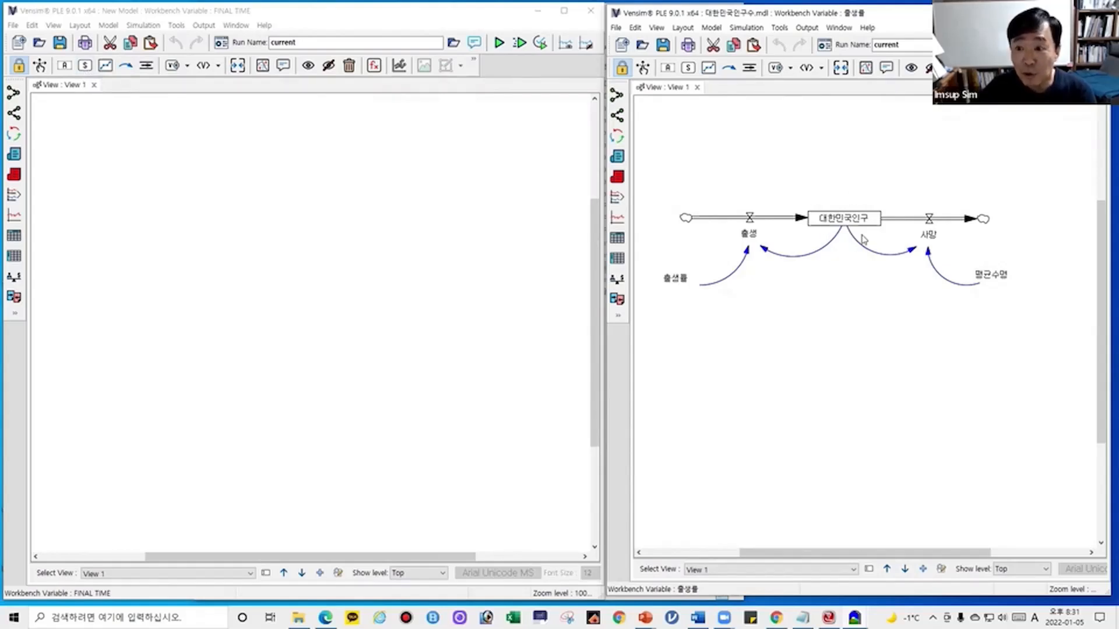
# Step: Add a stock variable named 대한민국인구 in the upper middle of the blank model
pyautogui.click(89, 68)
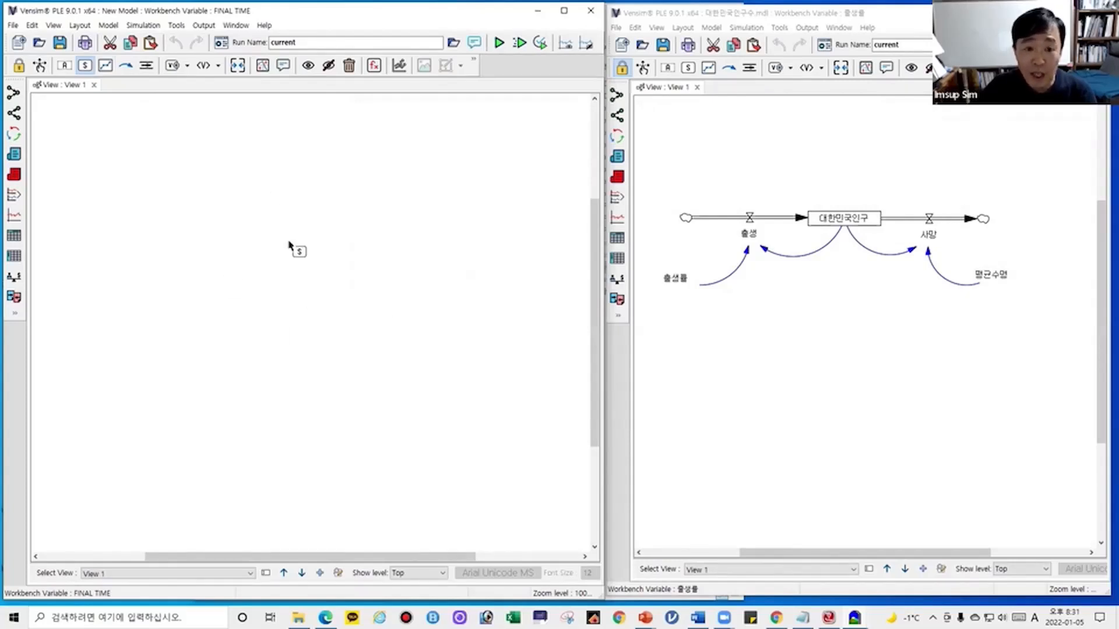
pyautogui.click(274, 194)
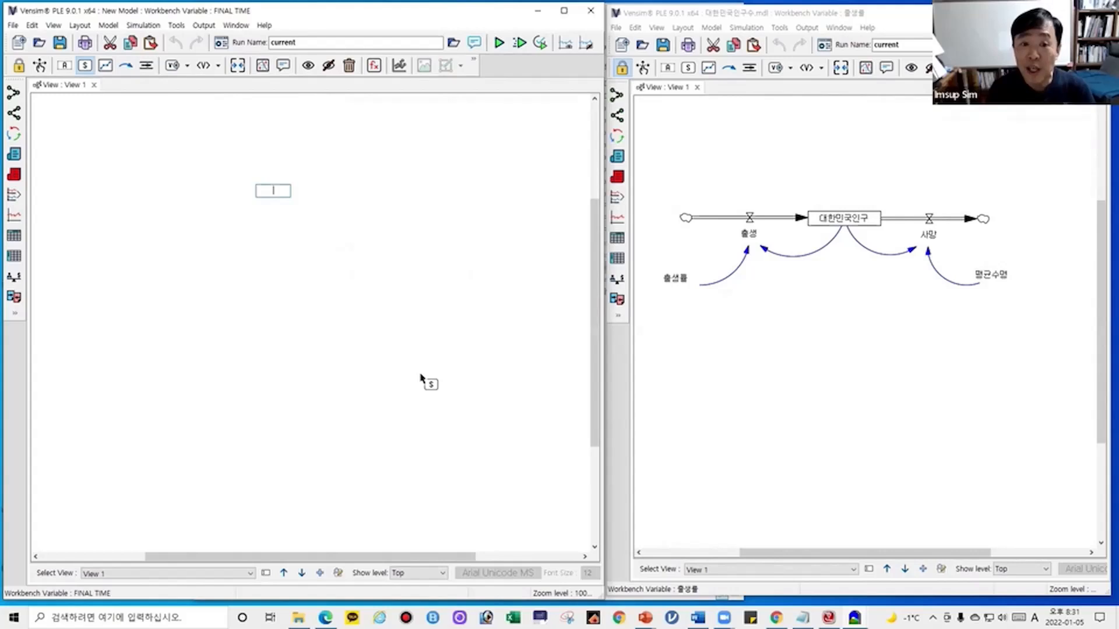
pyautogui.press('Hangul')
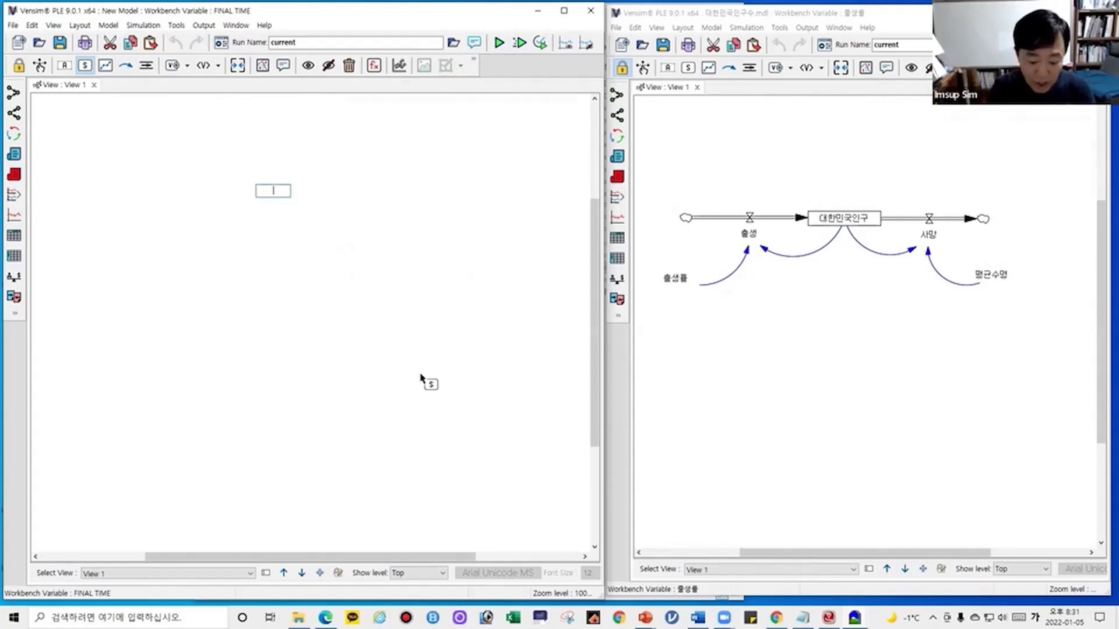
pyautogui.write('ㄷ')
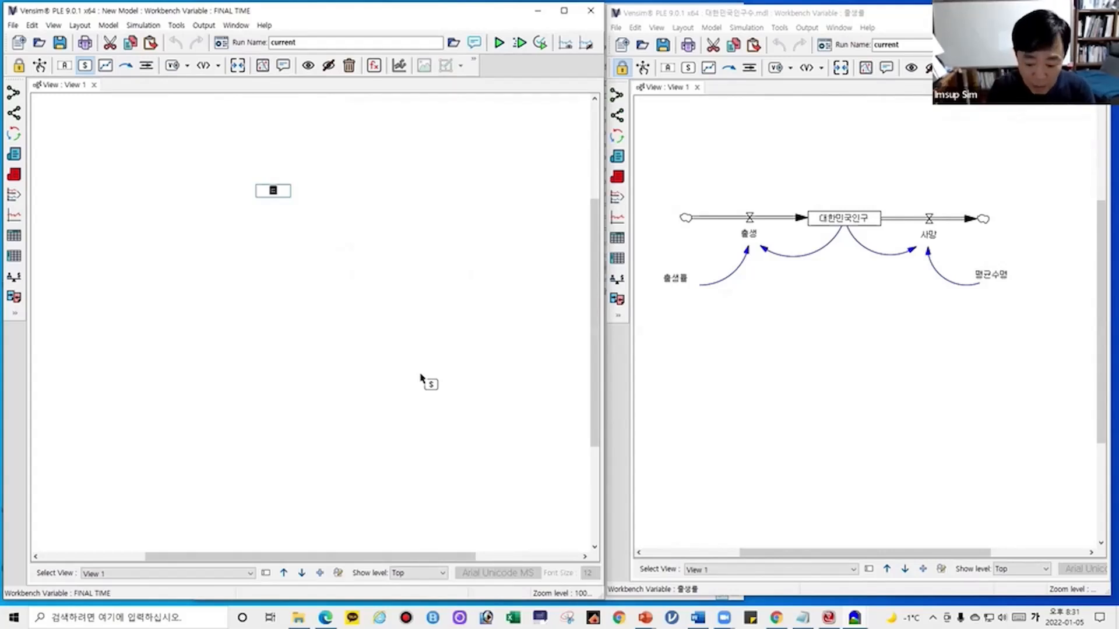
pyautogui.write('ㅐ한민')
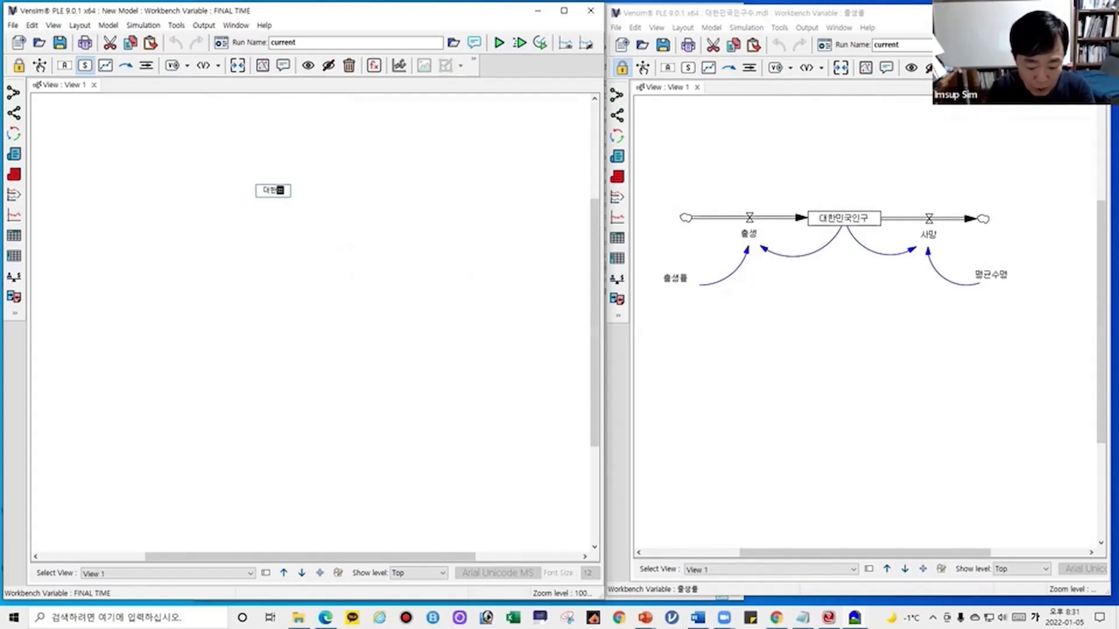
pyautogui.write('국인구')
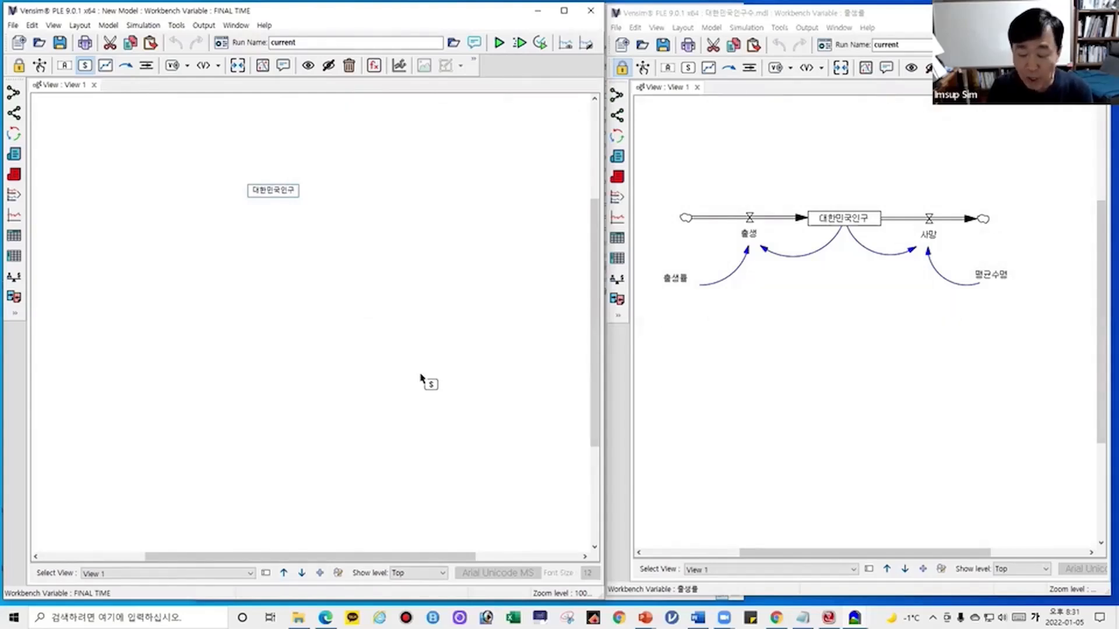
pyautogui.press('Return')
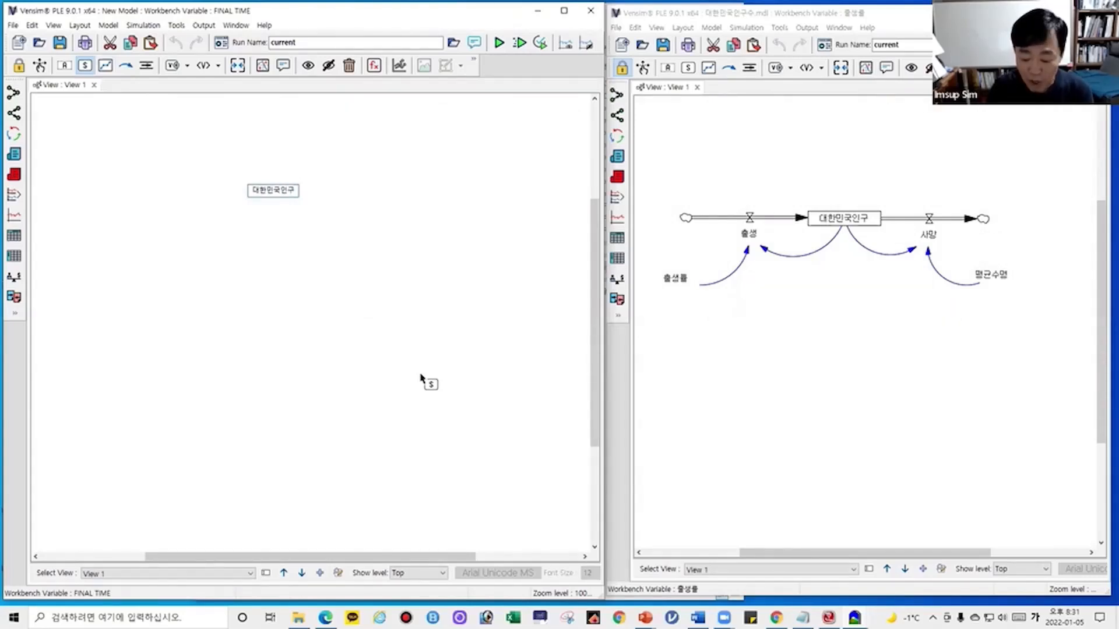
pyautogui.press('Return')
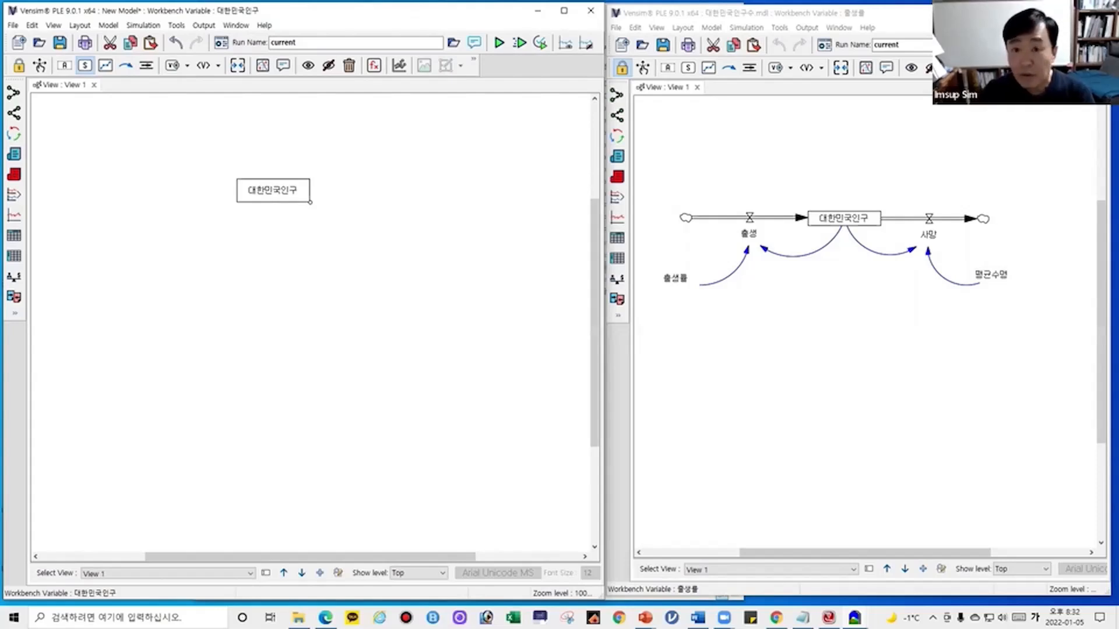
# Step: Move the 대한민국인구 stock slightly down and to the right in the new model, and deselect it
pyautogui.click(965, 131)
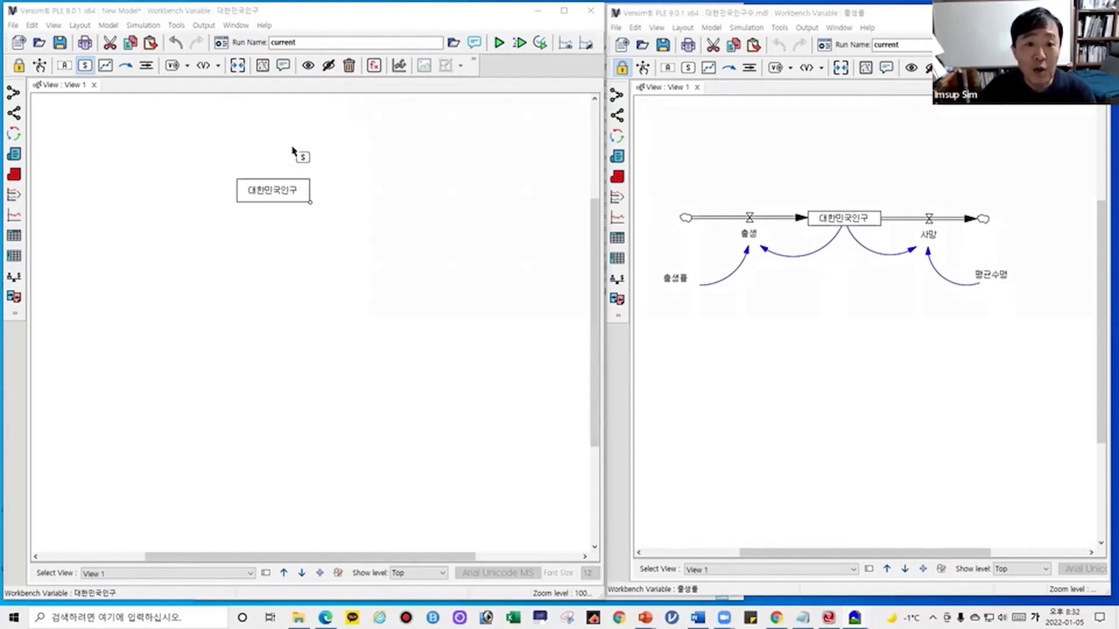
pyautogui.click(39, 68)
pyautogui.click(39, 68)
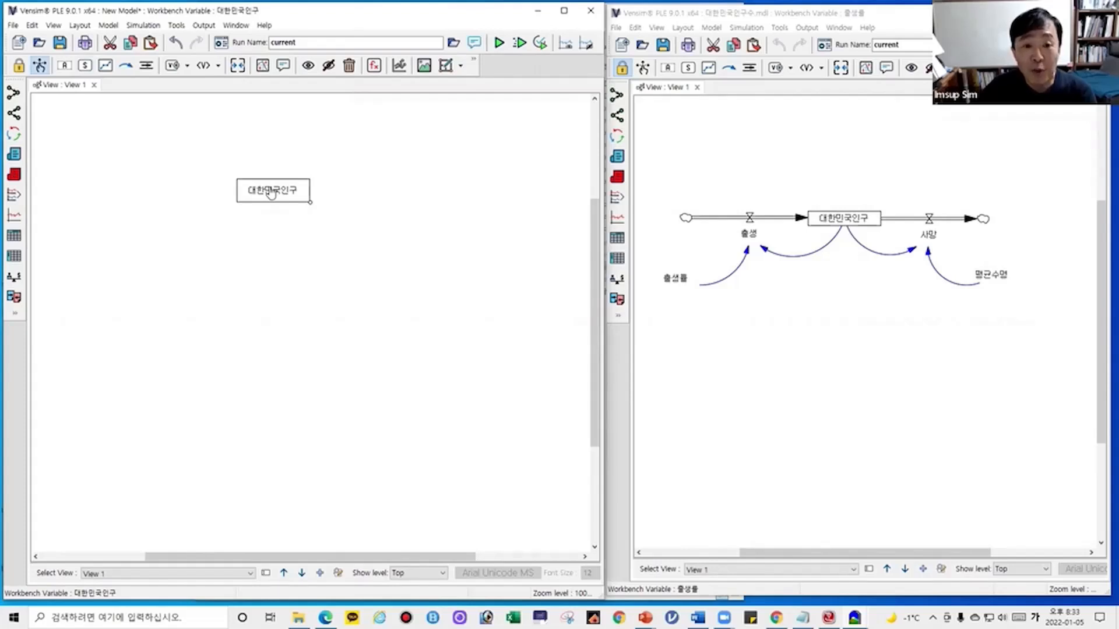
pyautogui.moveTo(270, 193)
pyautogui.mouseDown()
pyautogui.moveTo(255, 327)
pyautogui.moveTo(412, 194)
pyautogui.moveTo(243, 192)
pyautogui.moveTo(282, 199)
pyautogui.moveTo(277, 190)
pyautogui.moveTo(292, 212)
pyautogui.moveTo(284, 205)
pyautogui.mouseUp()
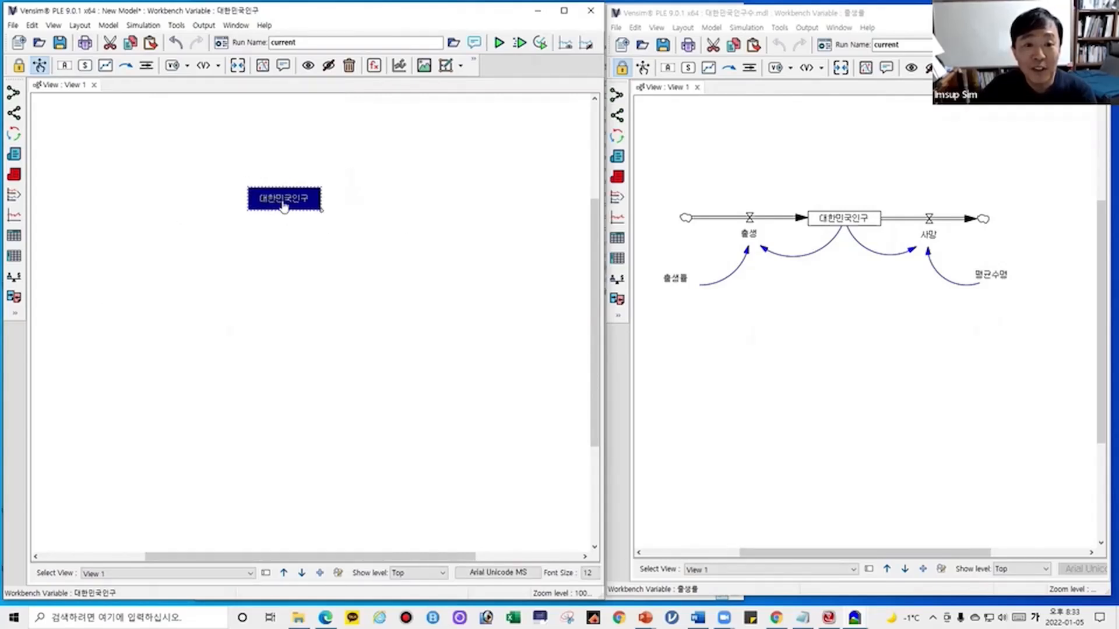
pyautogui.click(458, 213)
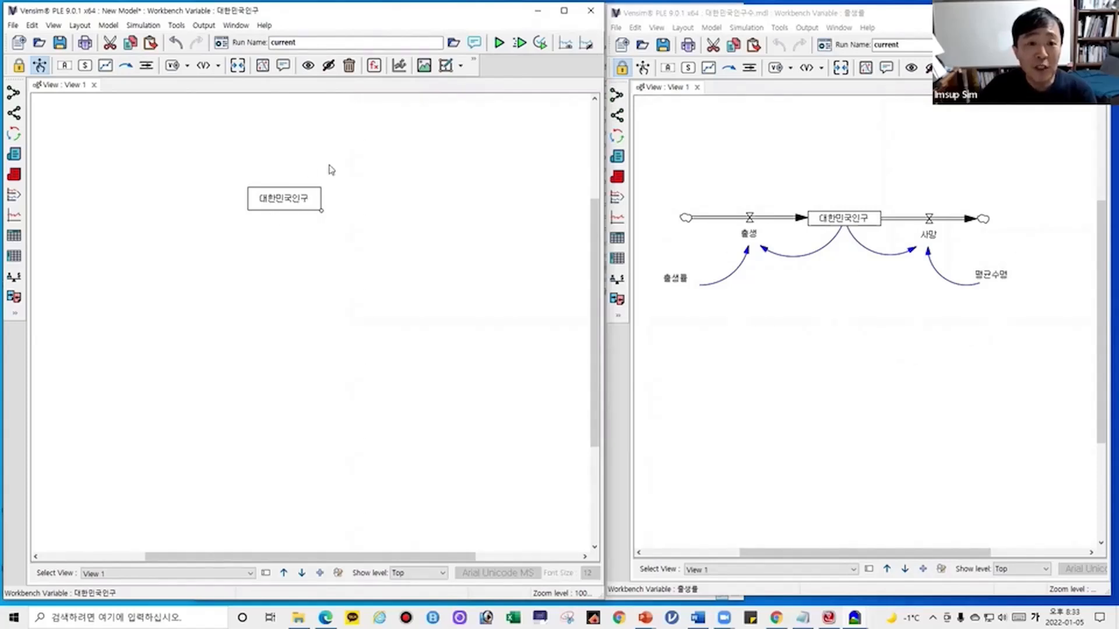
pyautogui.click(85, 65)
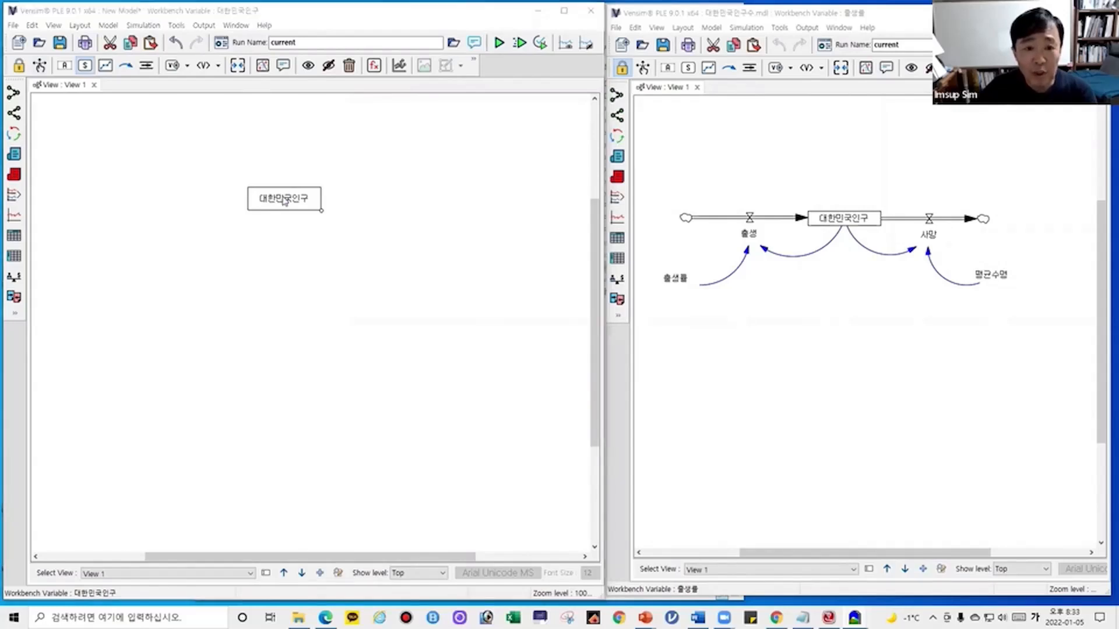
pyautogui.rightClick(284, 198)
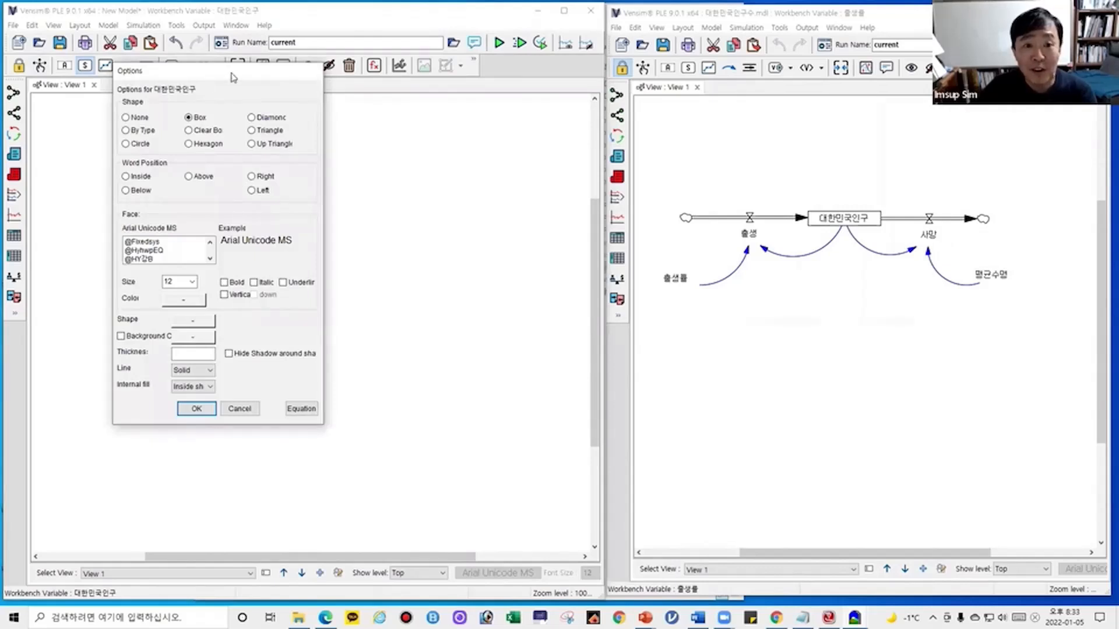
pyautogui.moveTo(233, 77); pyautogui.dragTo(207, 144)
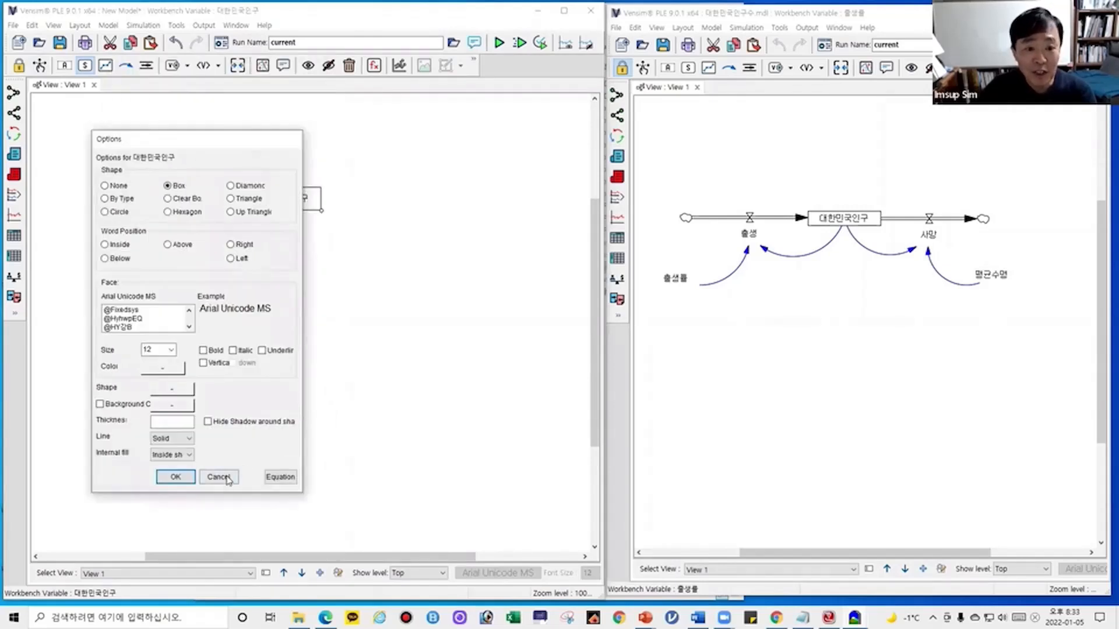
pyautogui.click(226, 477)
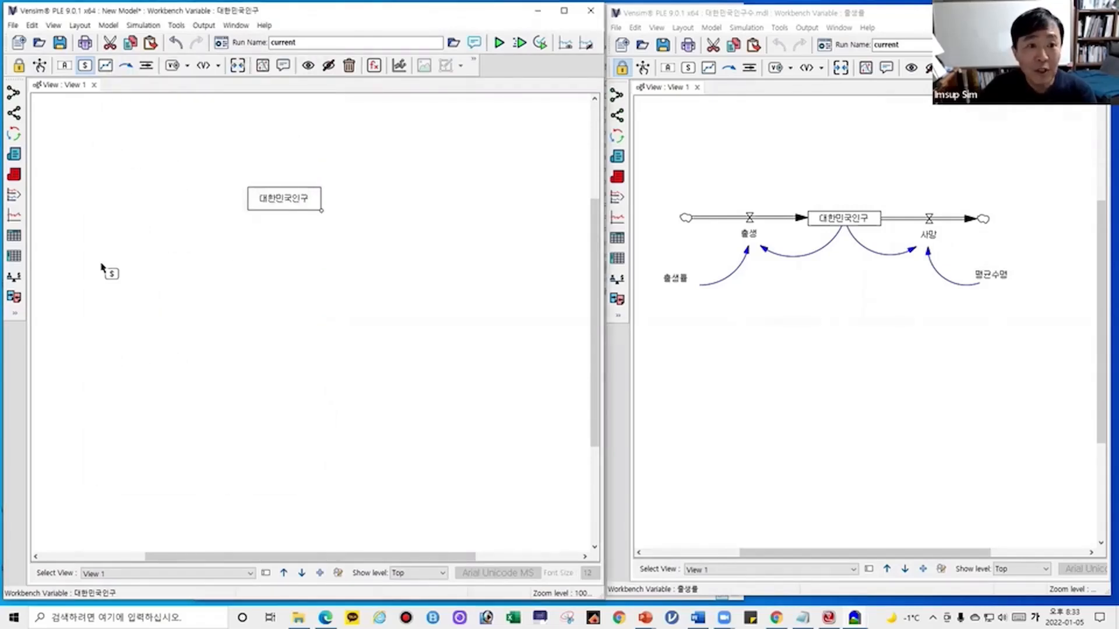
# Step: Format the 대한민국인구 stock's text as size 20 in blue, and enlarge its box around the name
pyautogui.click(86, 65)
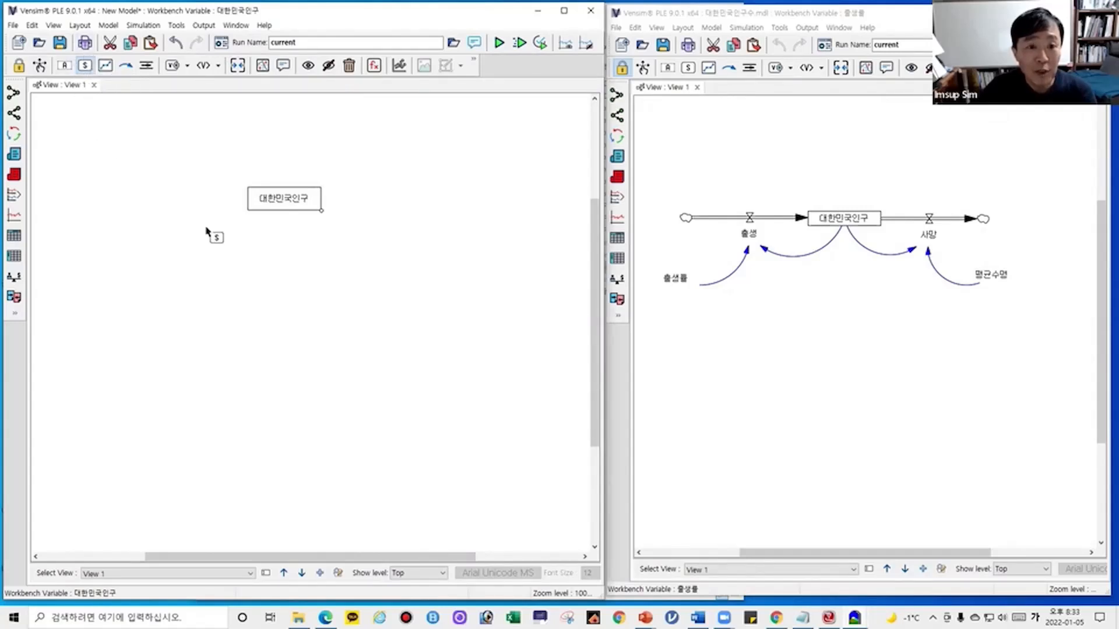
pyautogui.rightClick(281, 202)
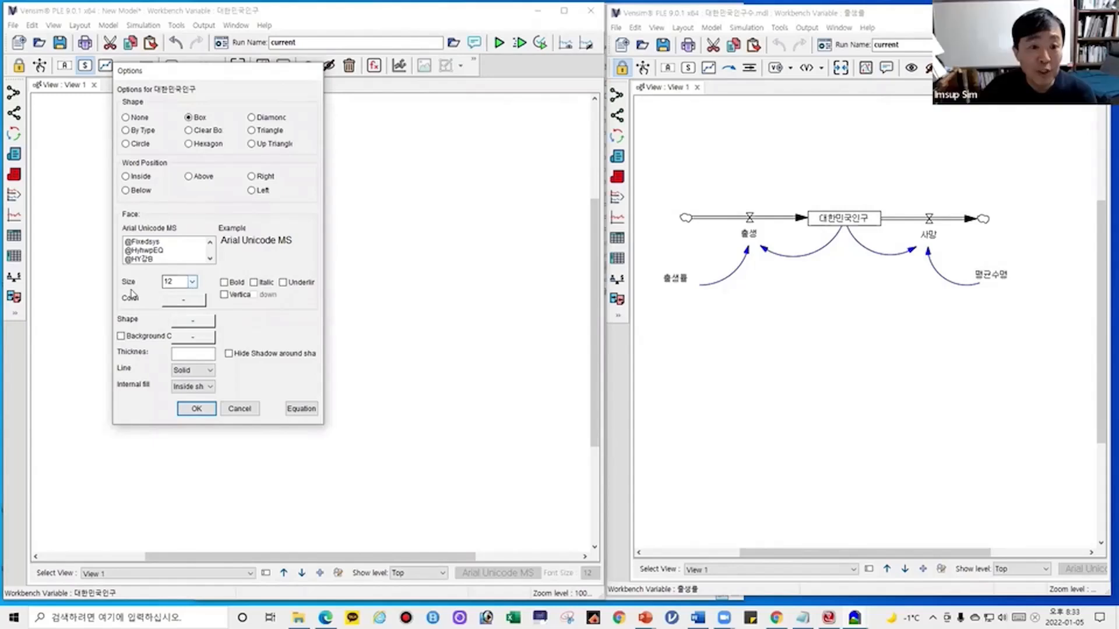
pyautogui.click(192, 282)
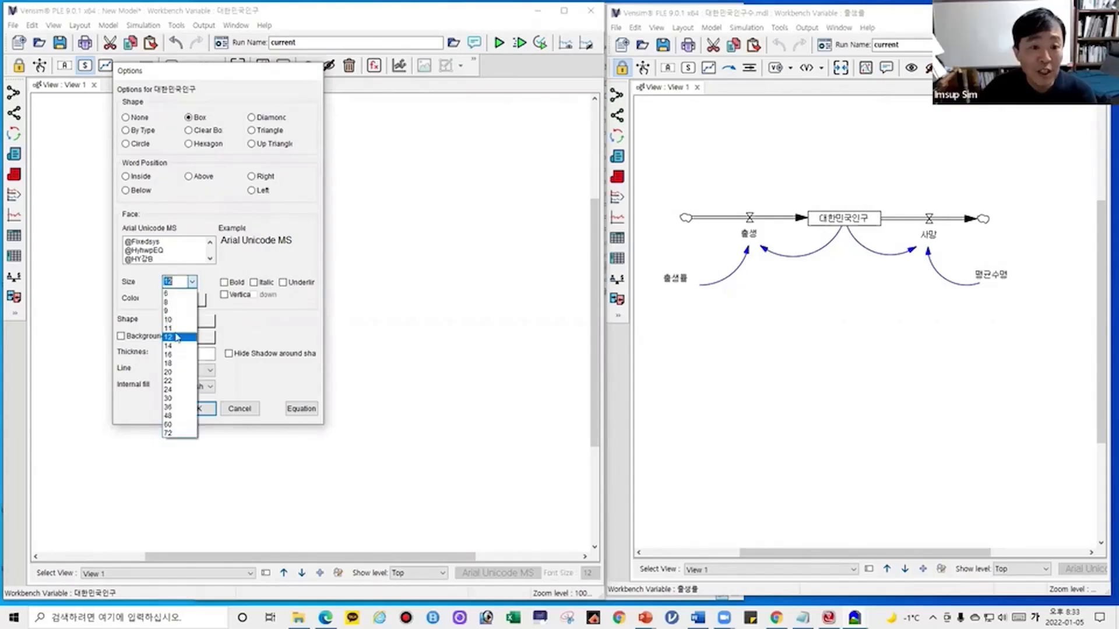
pyautogui.click(173, 372)
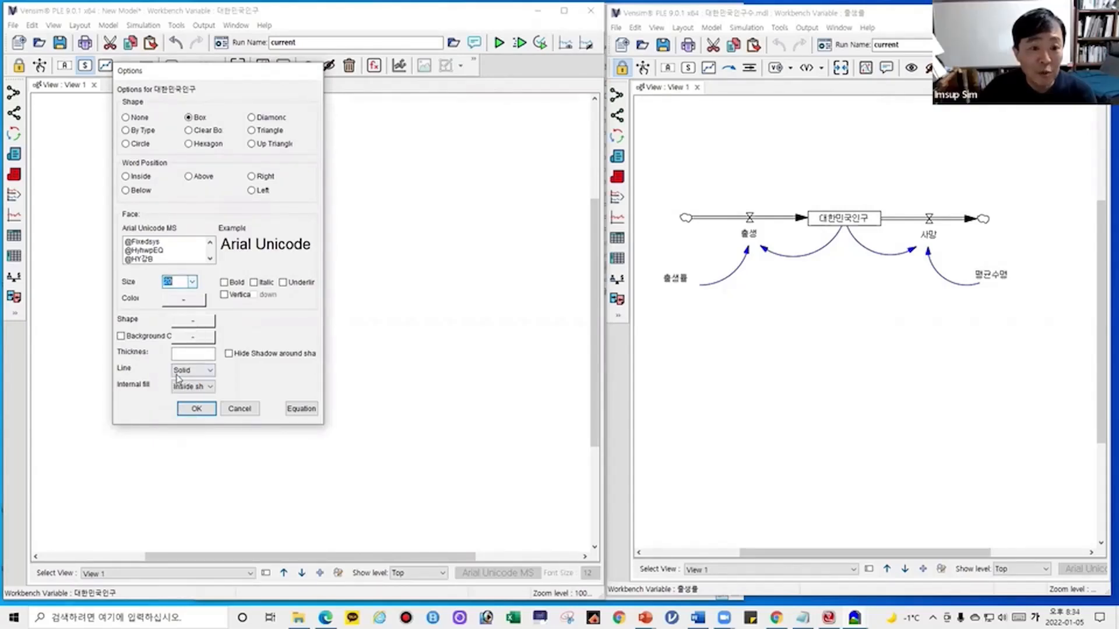
pyautogui.click(195, 300)
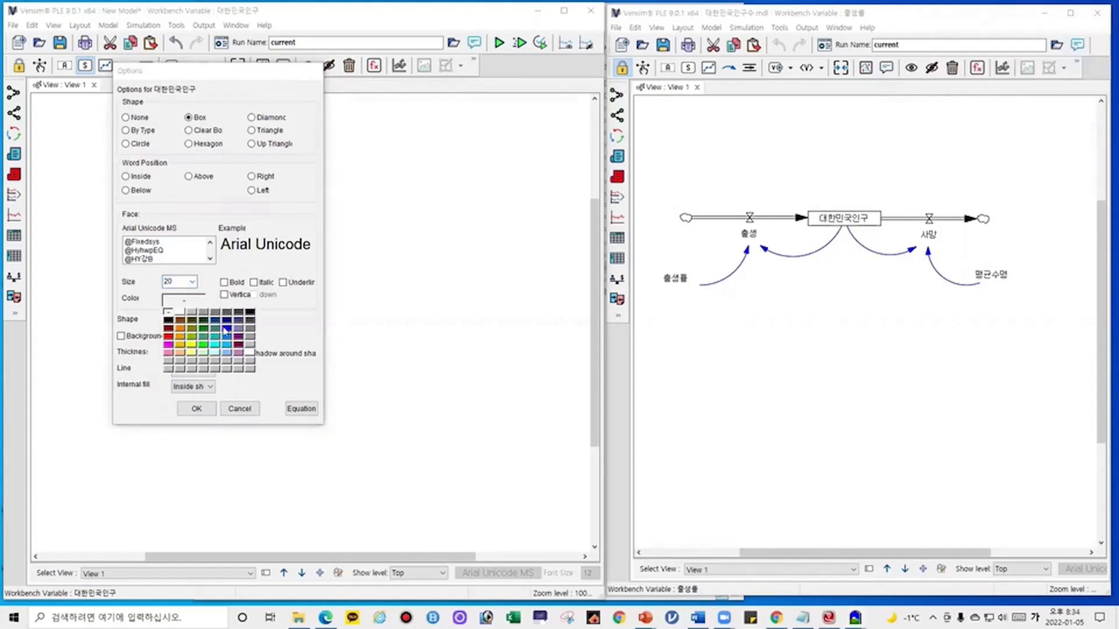
pyautogui.click(226, 330)
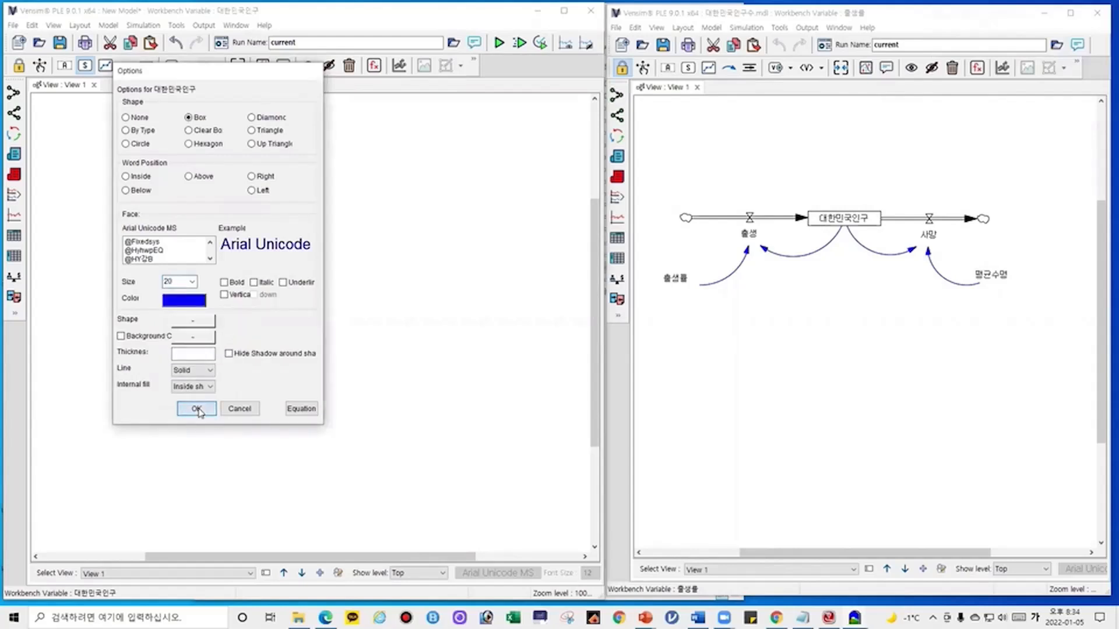
pyautogui.click(195, 408)
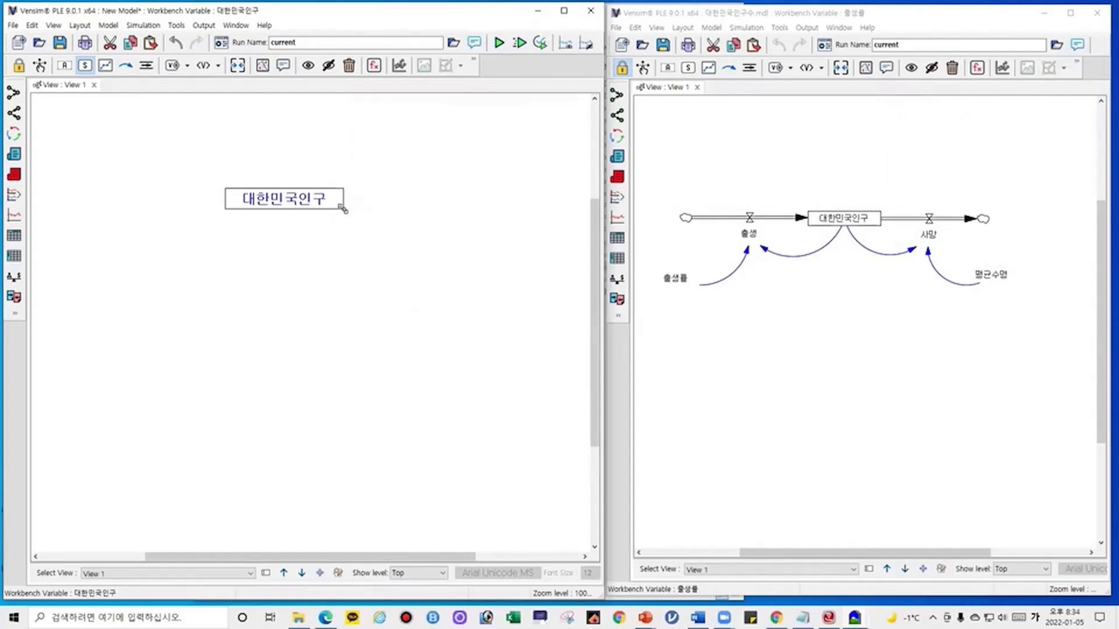
pyautogui.moveTo(342, 209); pyautogui.dragTo(364, 226)
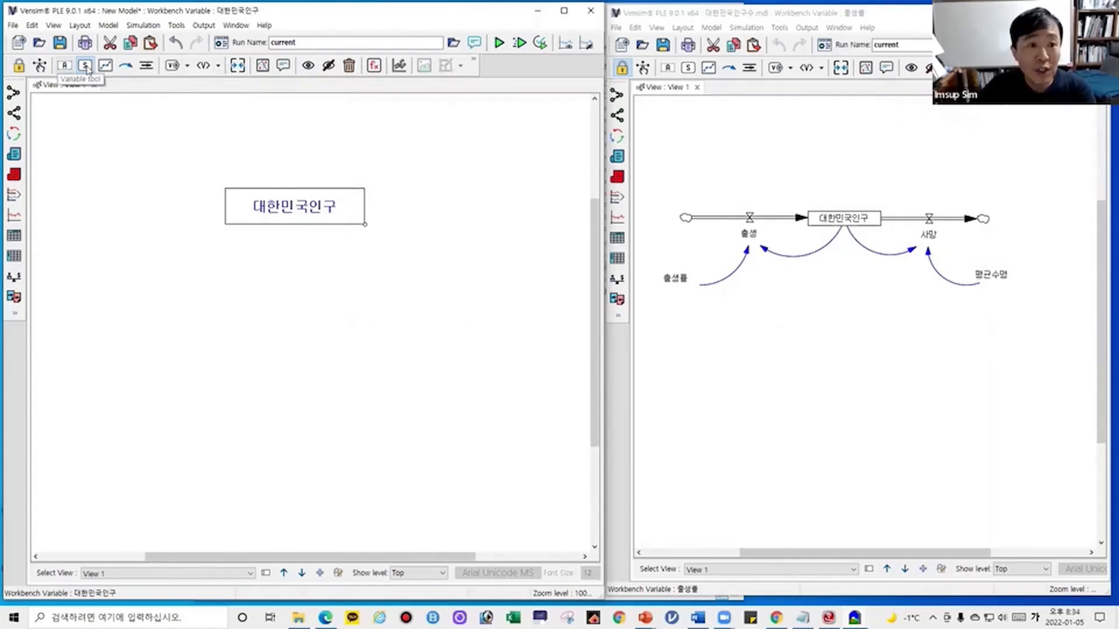
# Step: Draw an inflow from a cloud on the left into the 대한민국인구 stock and name it 출생
pyautogui.click(147, 67)
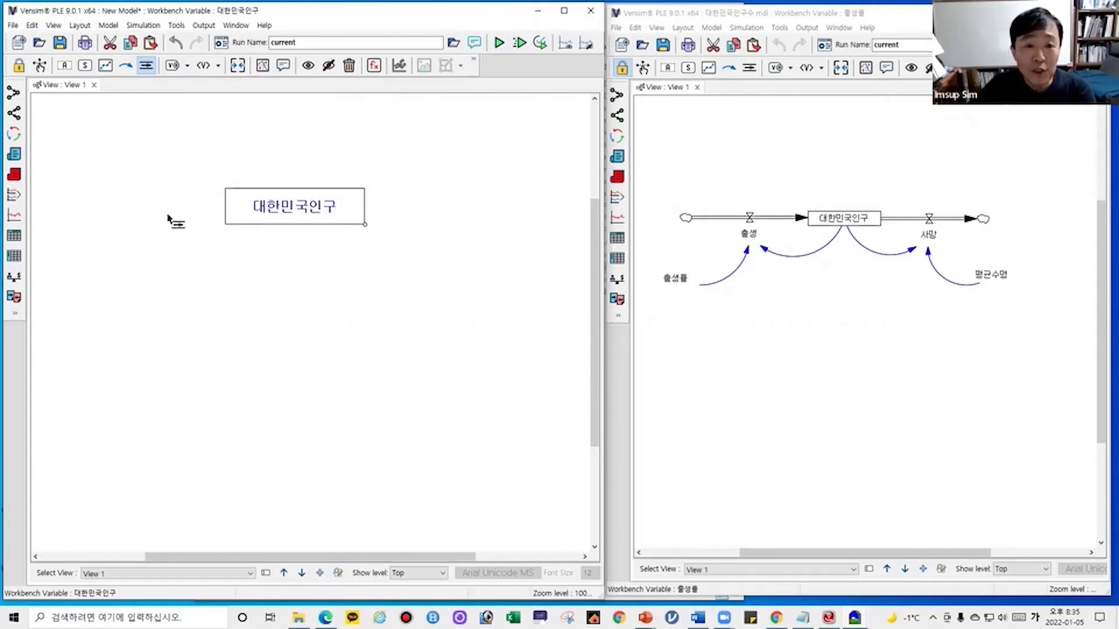
pyautogui.click(66, 204)
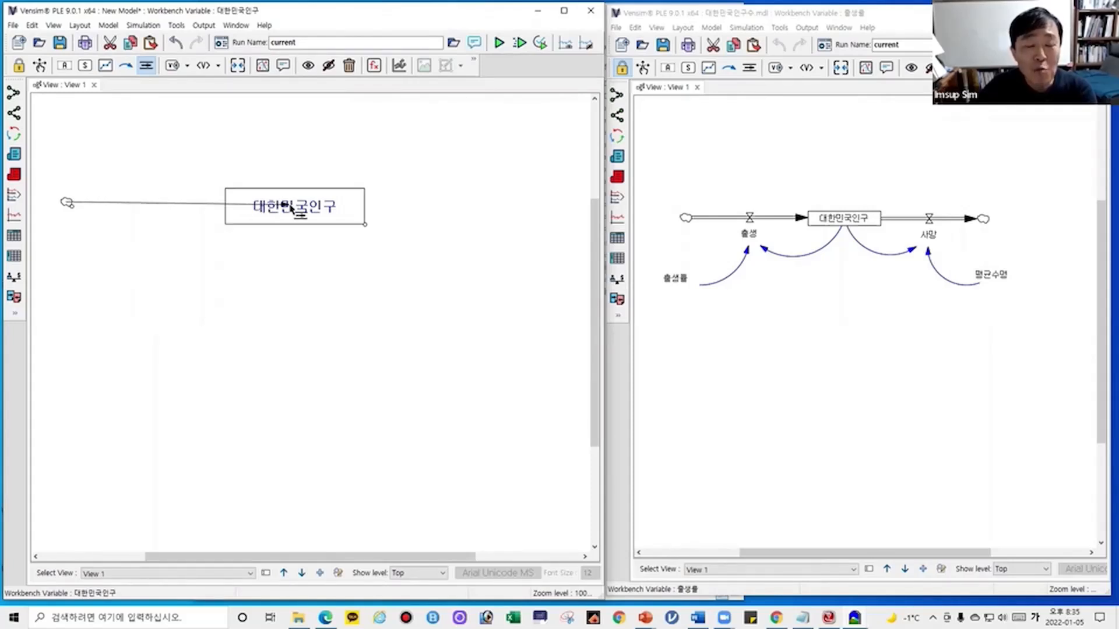
pyautogui.click(292, 208)
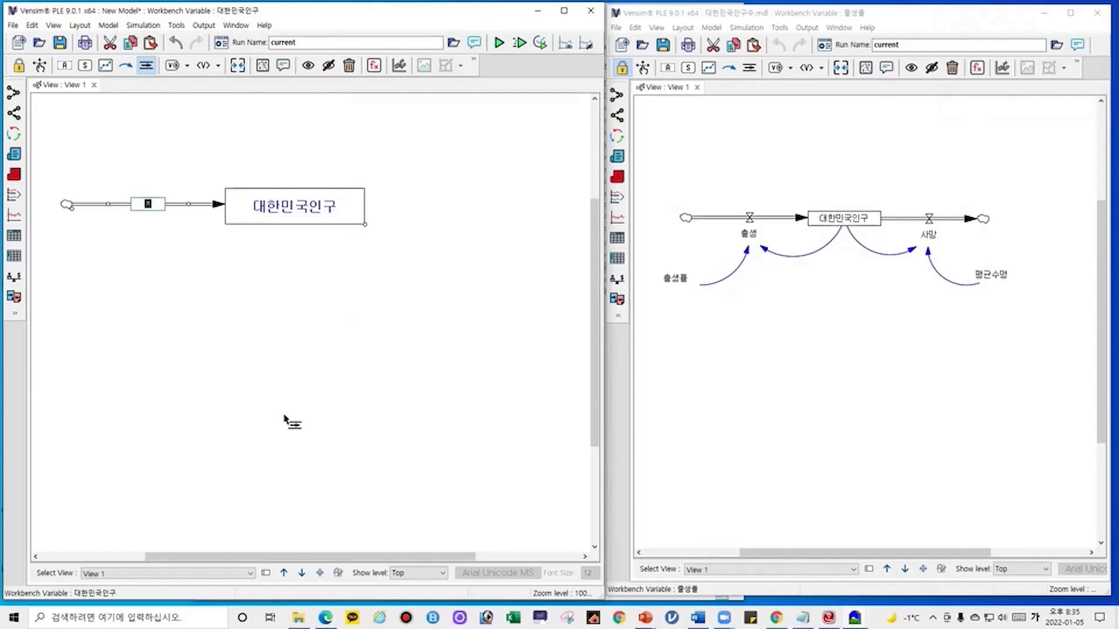
pyautogui.write('출생')
pyautogui.press('Return')
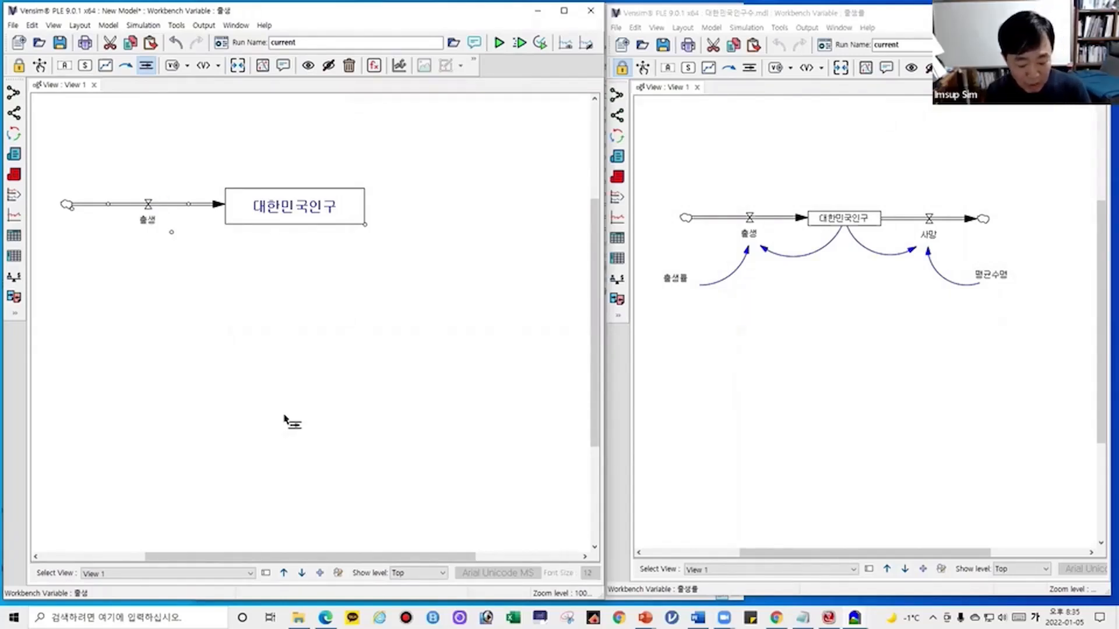
# Step: Undo the 출생 inflow, leaving only the 대한민국인구 stock in the new model
pyautogui.hotkey('ctrl', 'z')
pyautogui.hotkey('ctrl', 'z')
pyautogui.hotkey('ctrl', 'z')
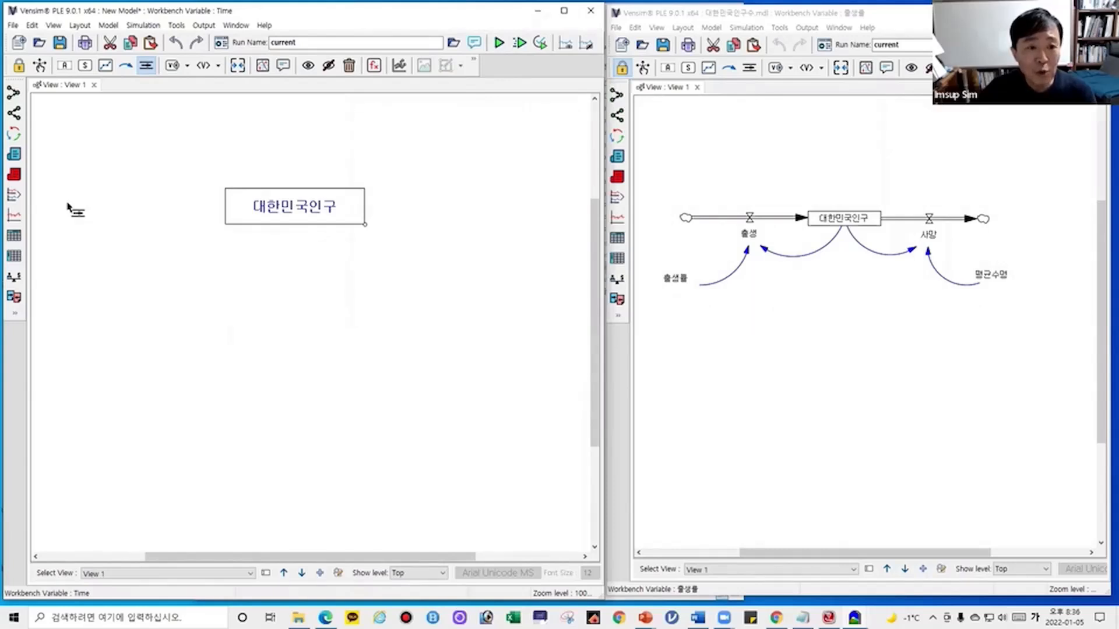
# Step: Redraw the inflow from a cloud on the left into the 대한민국인구 stock and name it 출생
pyautogui.click(67, 203)
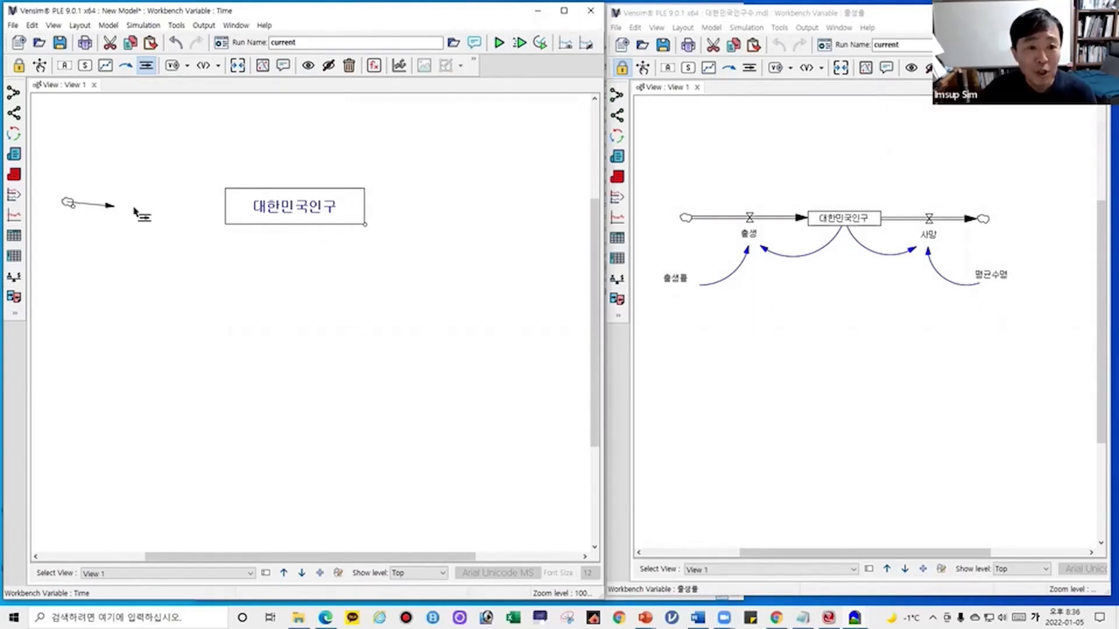
pyautogui.click(296, 207)
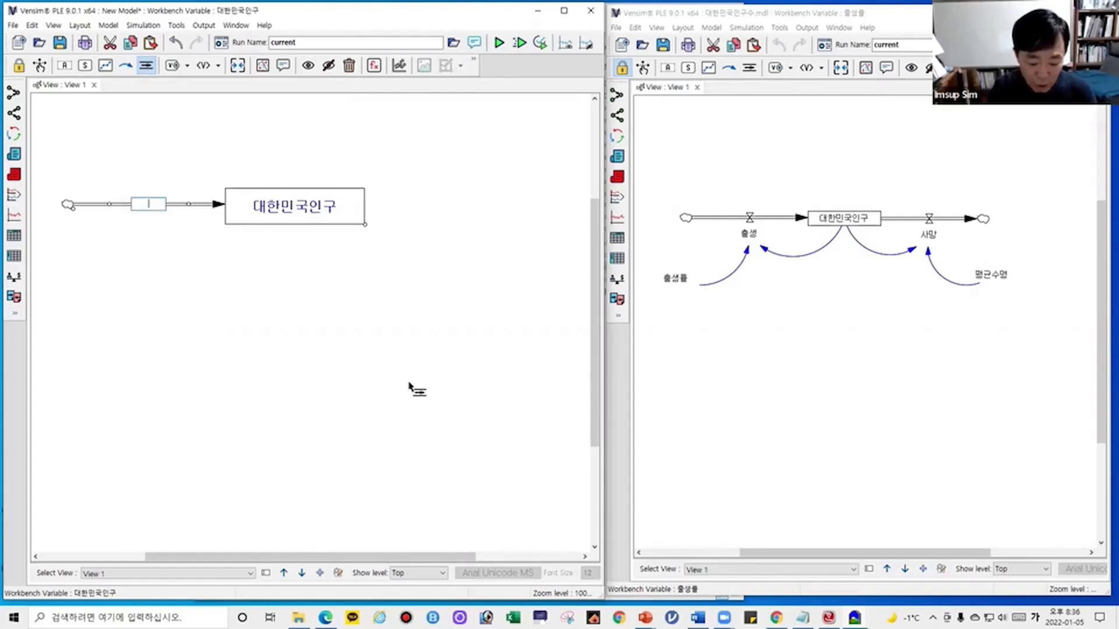
pyautogui.write('출')
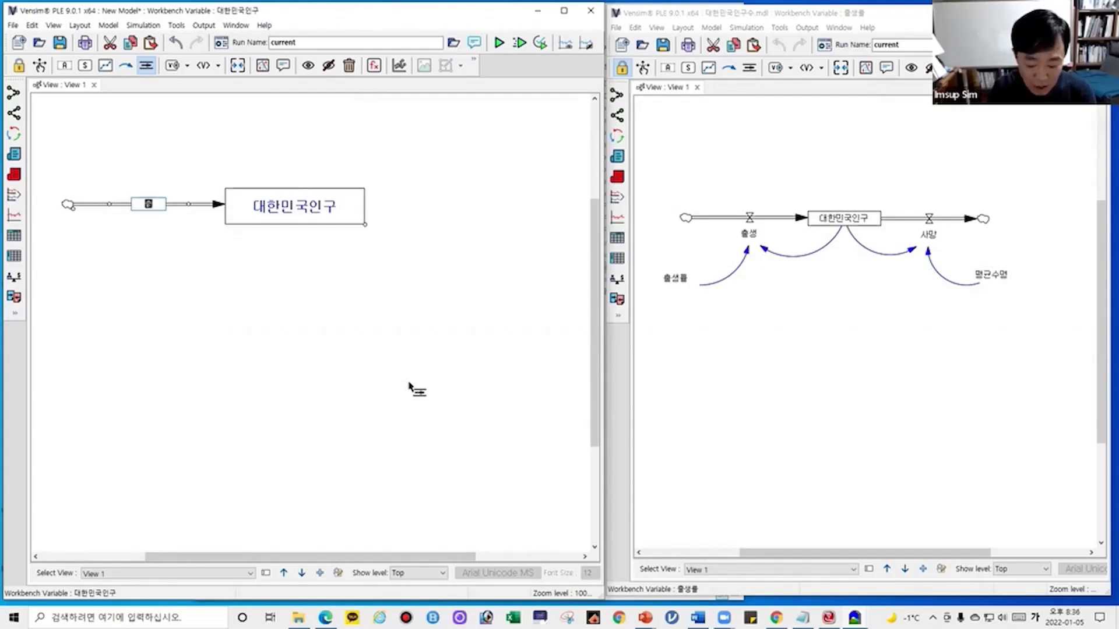
pyautogui.write('생')
pyautogui.press('Return')
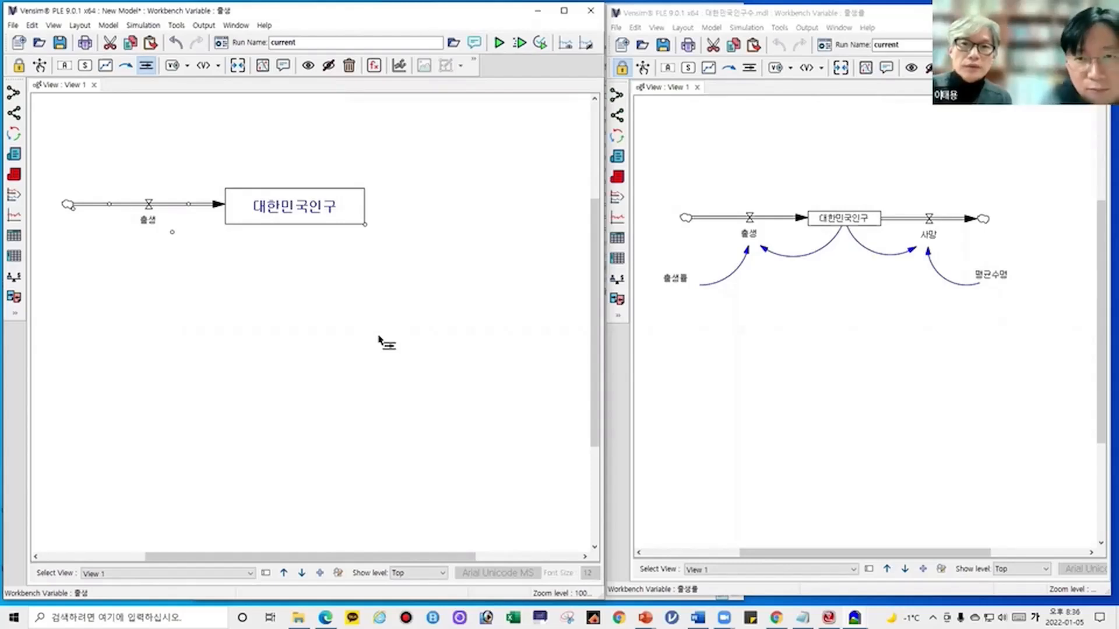
# Step: Undo the redrawn 출생 inflow, including its name, pipe and cloud
pyautogui.hotkey('ctrl', 'z')
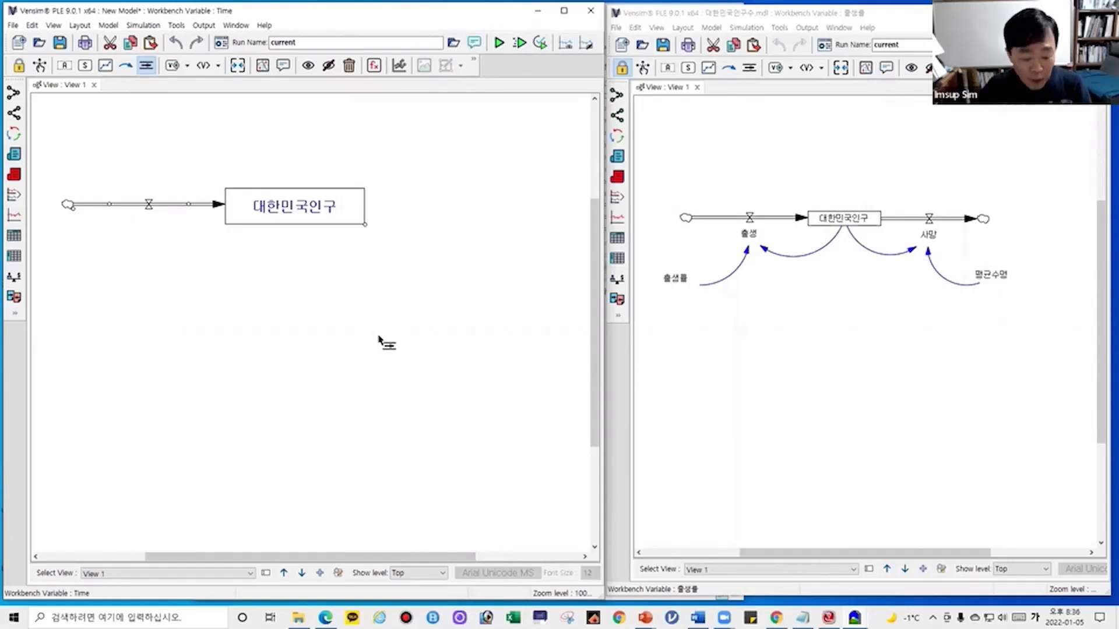
pyautogui.hotkey('ctrl', 'z')
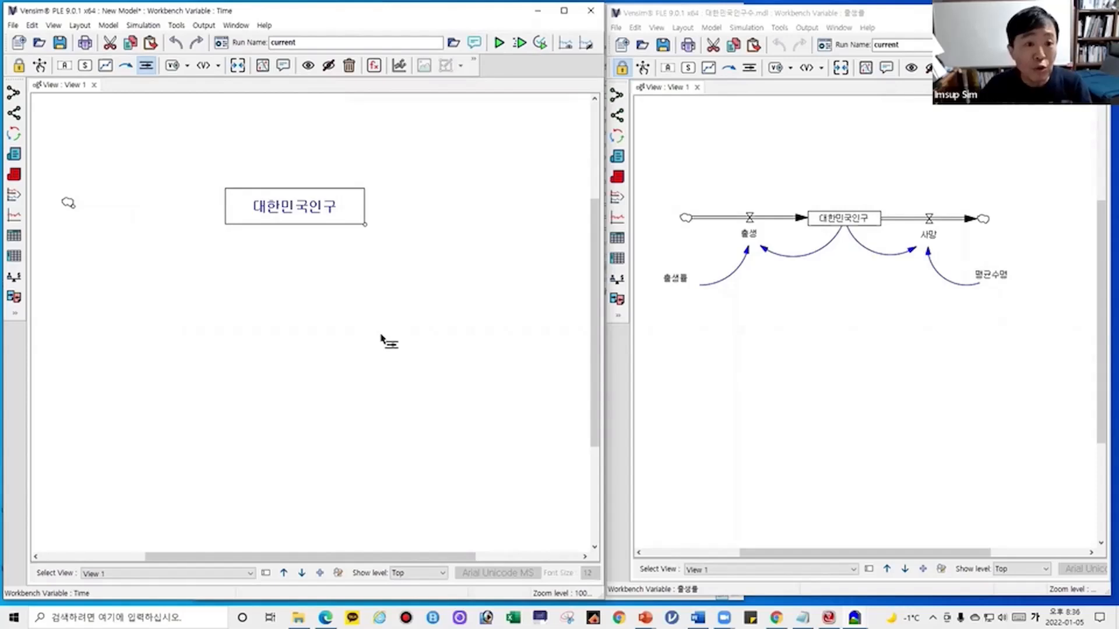
pyautogui.hotkey('ctrl', 'z')
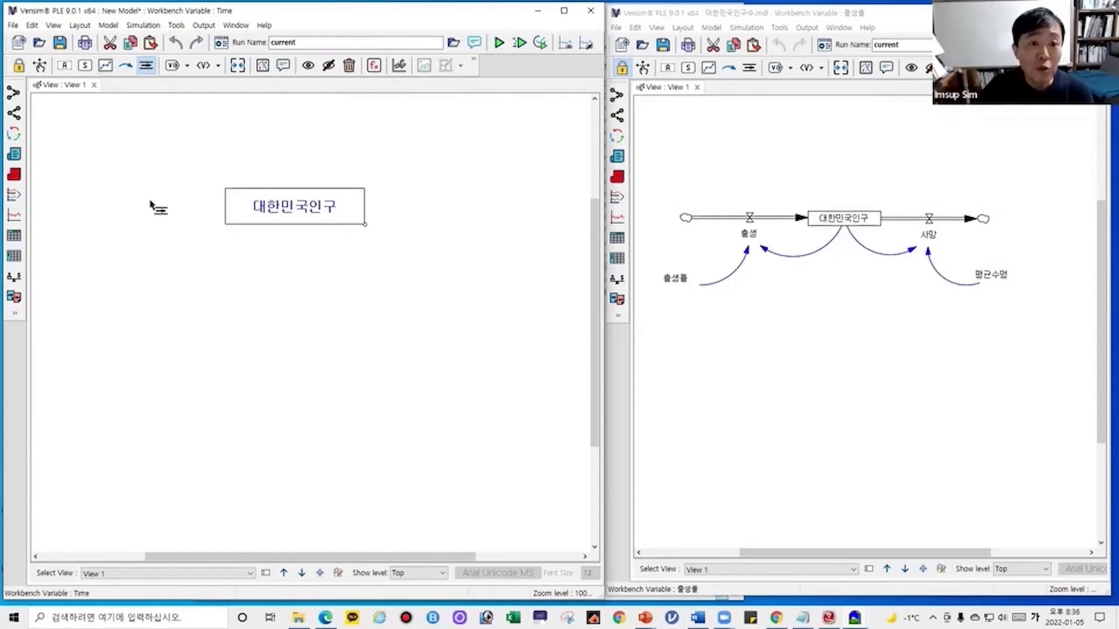
# Step: Draw an inflow from a cloud on the left into the 대한민국인구 stock without naming it
pyautogui.click(72, 204)
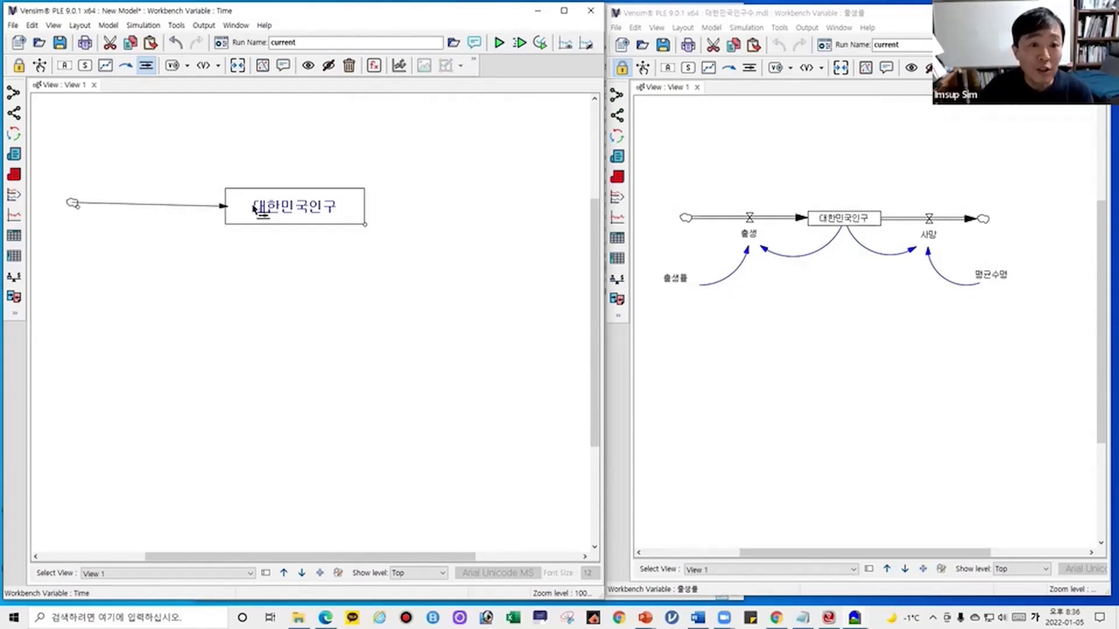
pyautogui.click(287, 215)
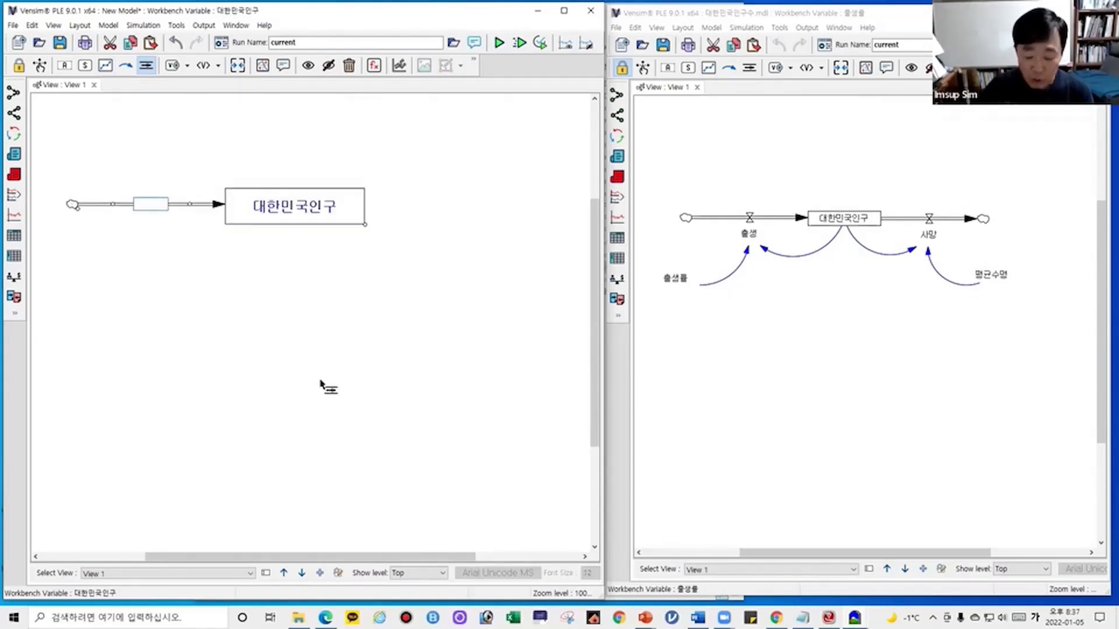
pyautogui.press('Escape')
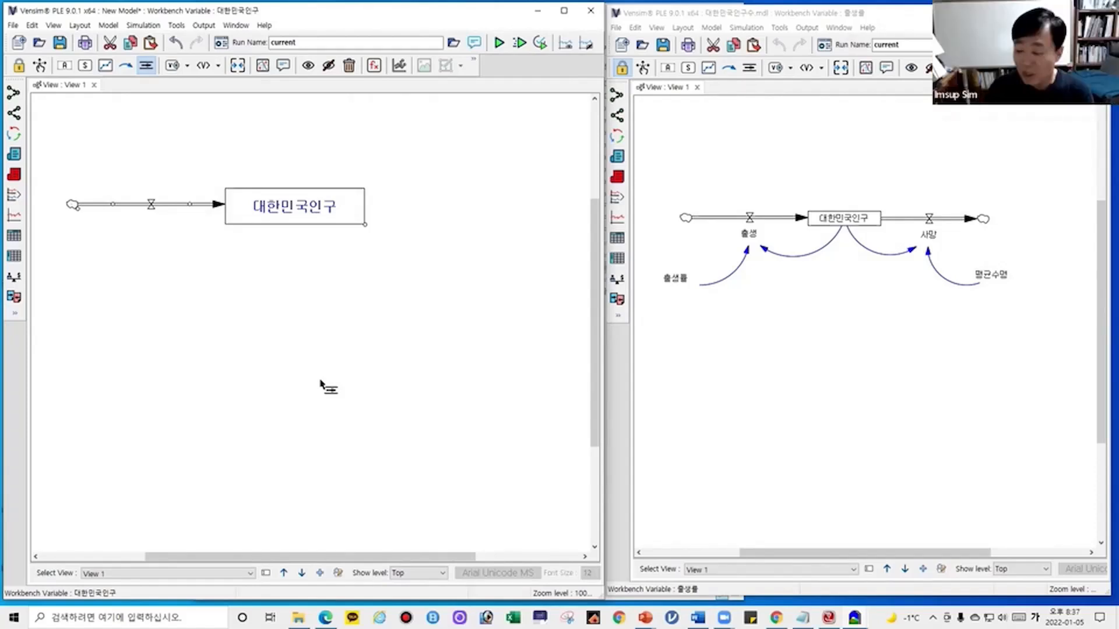
# Step: Examine the options of the unnamed inflow's arrow and of its valve
pyautogui.rightClick(192, 208)
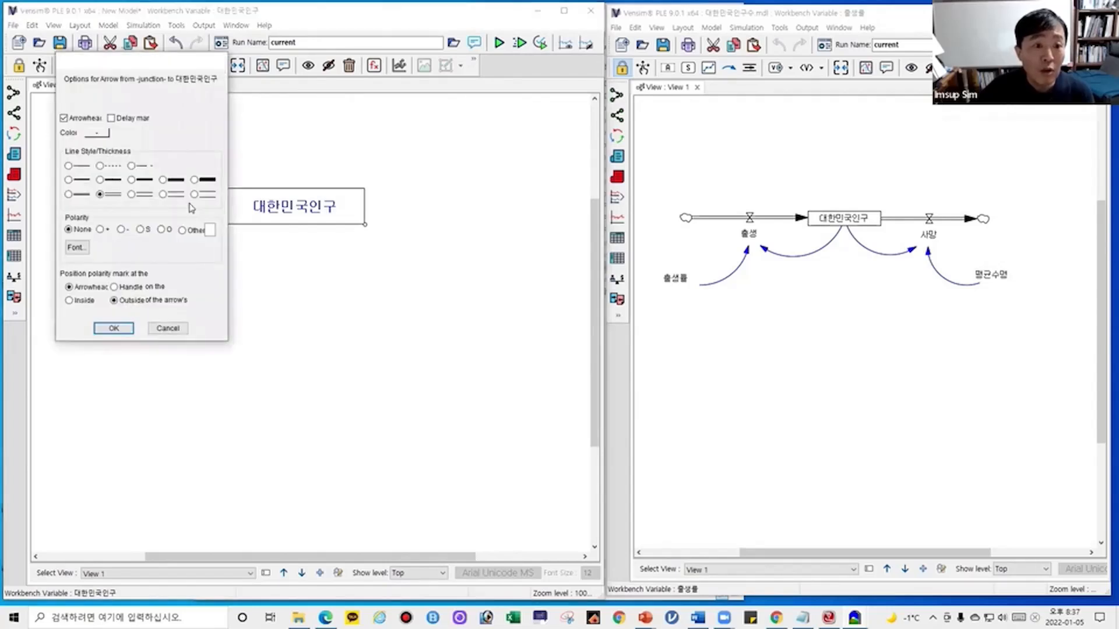
pyautogui.click(164, 328)
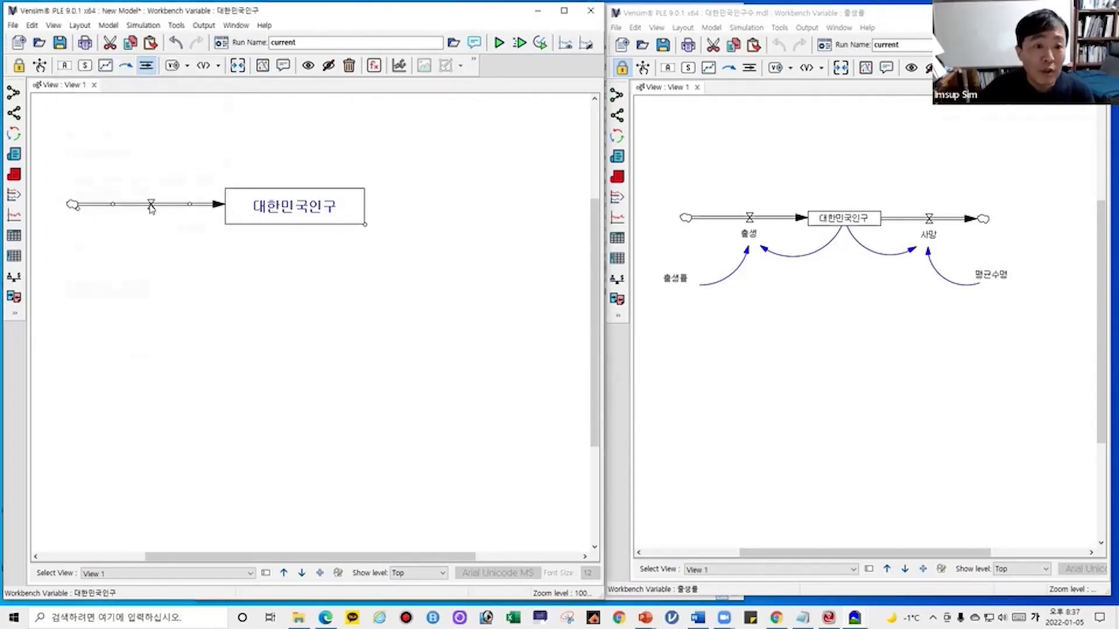
pyautogui.rightClick(151, 208)
pyautogui.click(175, 165)
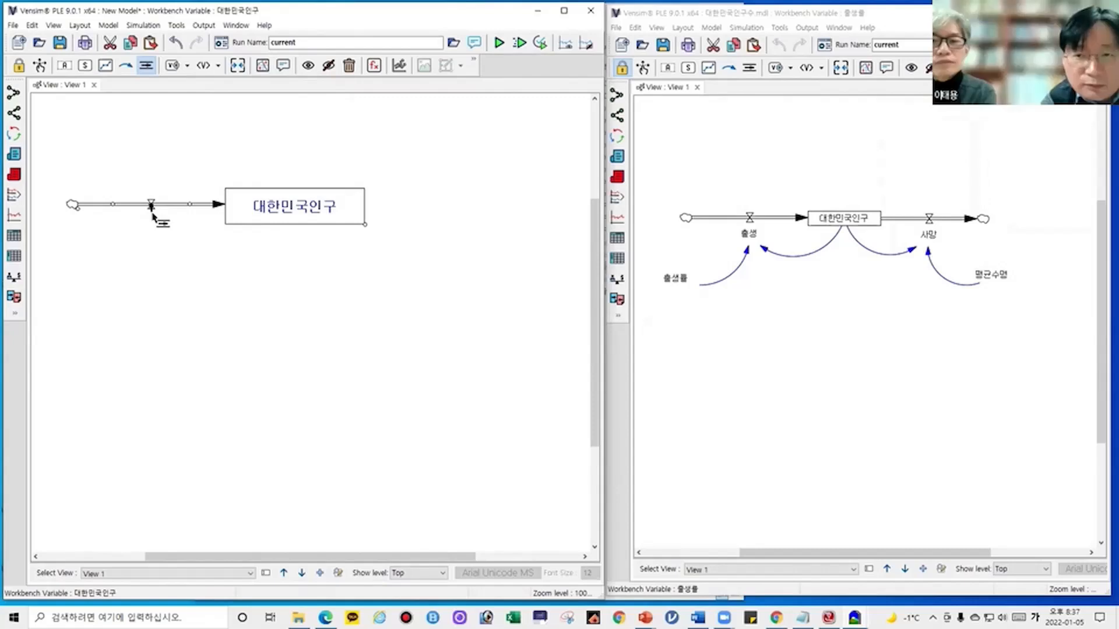
pyautogui.press('Escape')
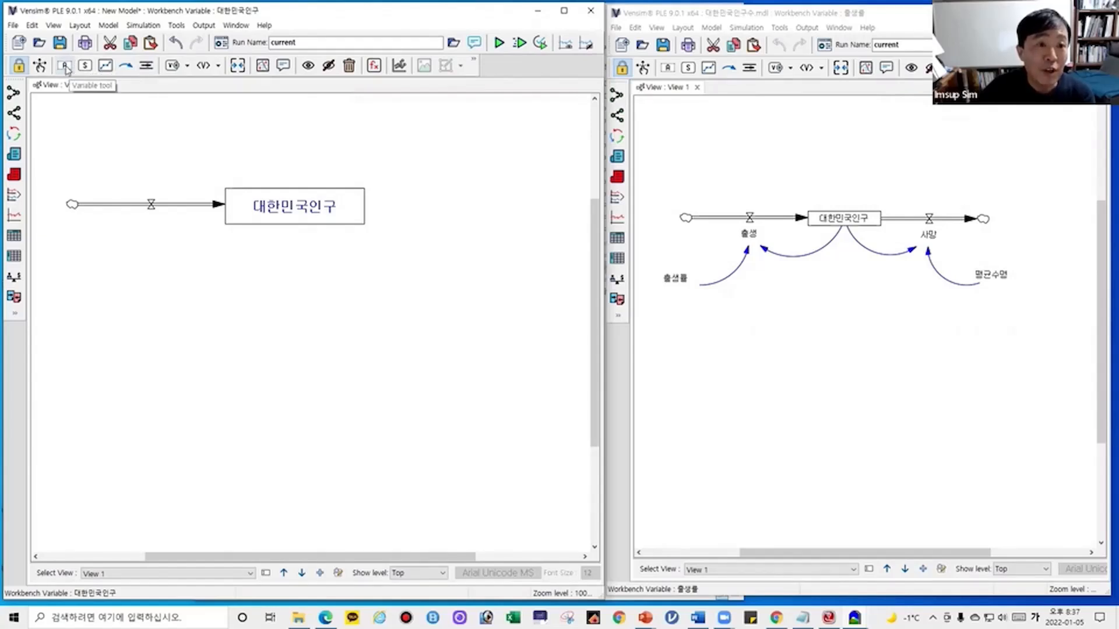
pyautogui.click(65, 67)
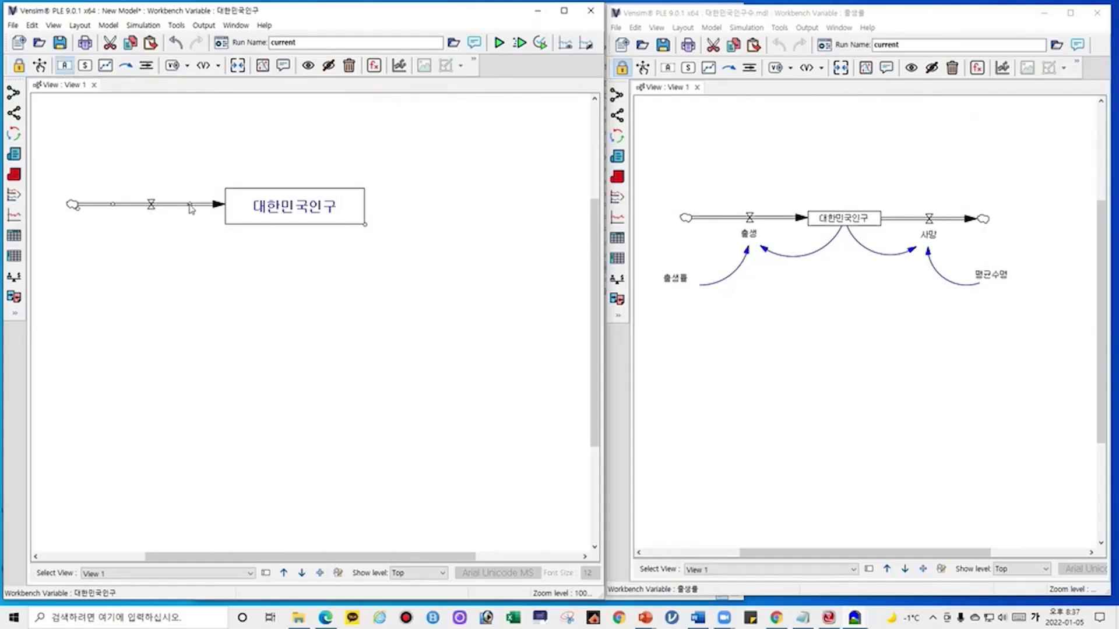
pyautogui.rightClick(190, 209)
pyautogui.click(168, 328)
pyautogui.click(151, 203)
pyautogui.click(160, 250)
pyautogui.click(160, 252)
pyautogui.press('Escape')
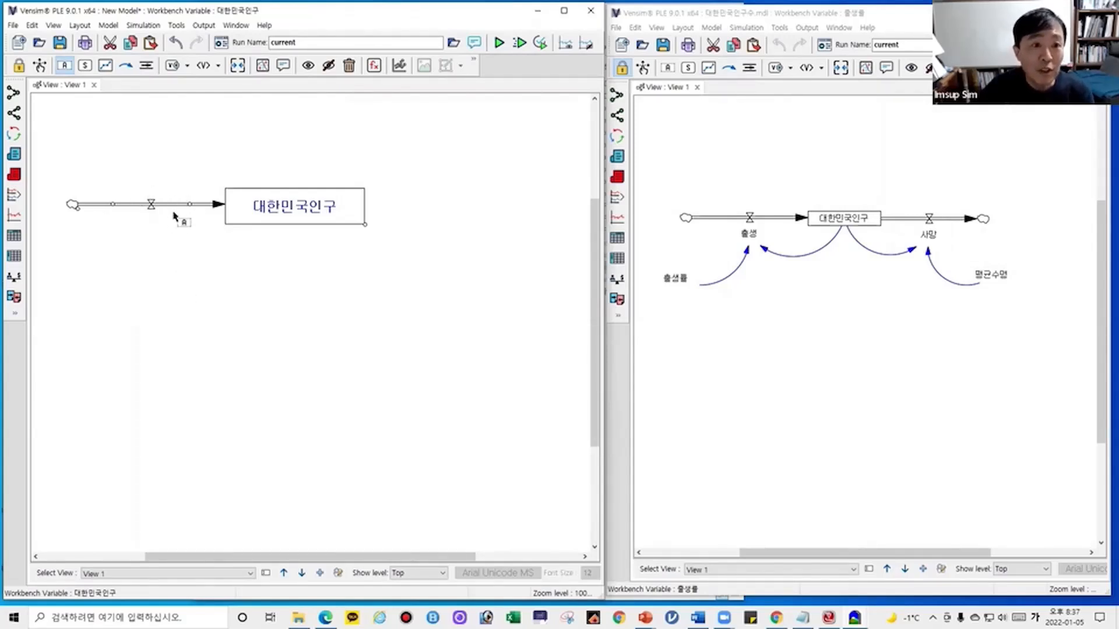
# Step: Name the unnamed inflow 출생 by adding a variable on its valve
pyautogui.click(62, 68)
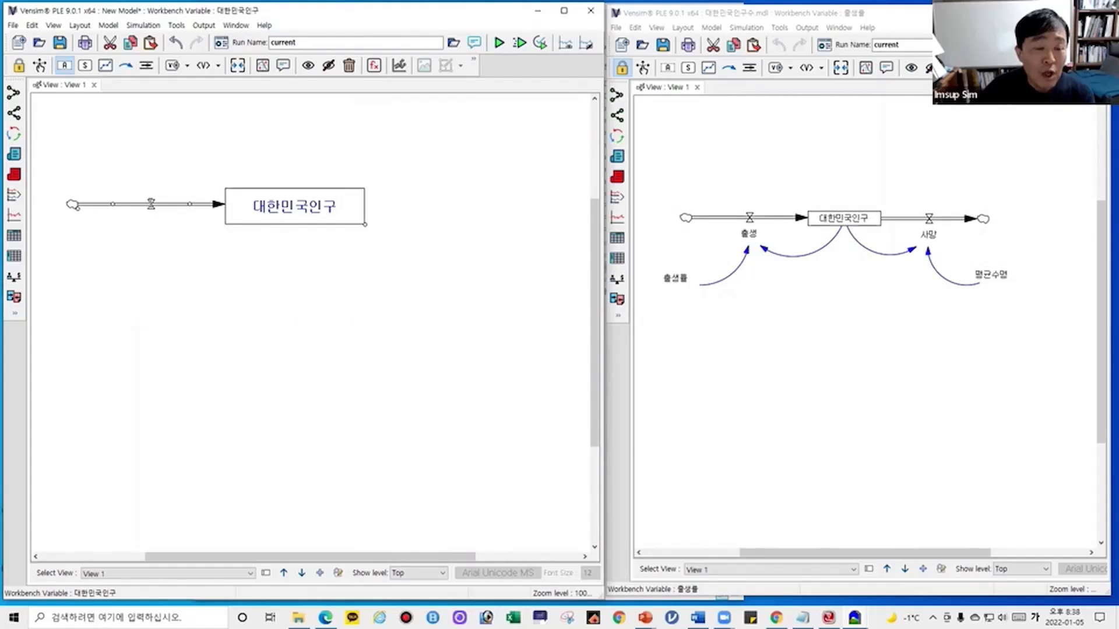
pyautogui.click(151, 203)
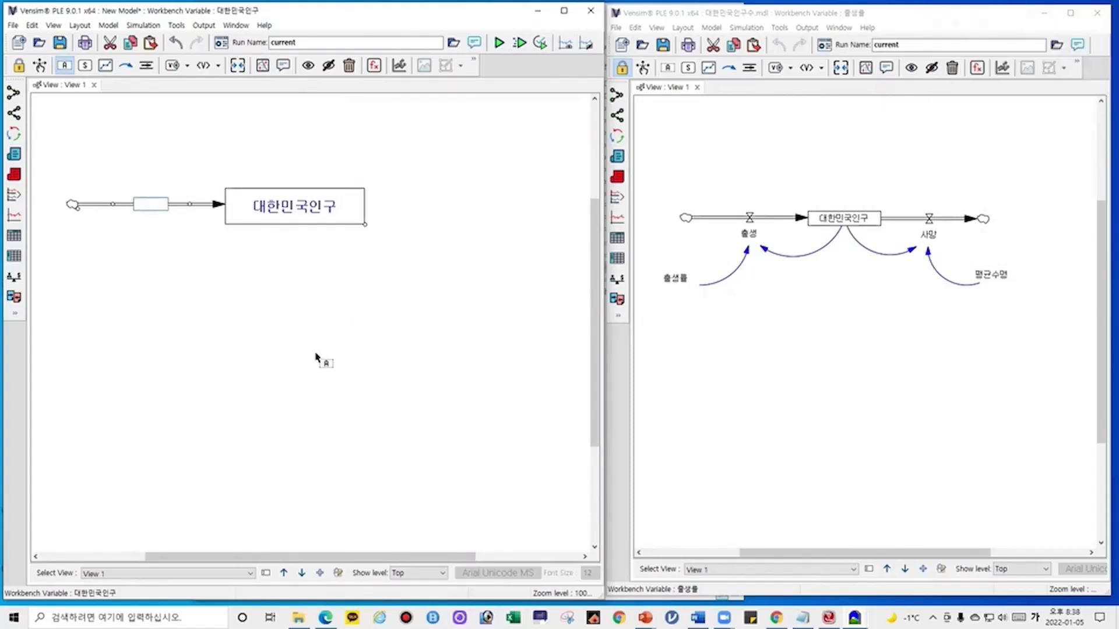
pyautogui.write('ㅊㅜㄹㅅ')
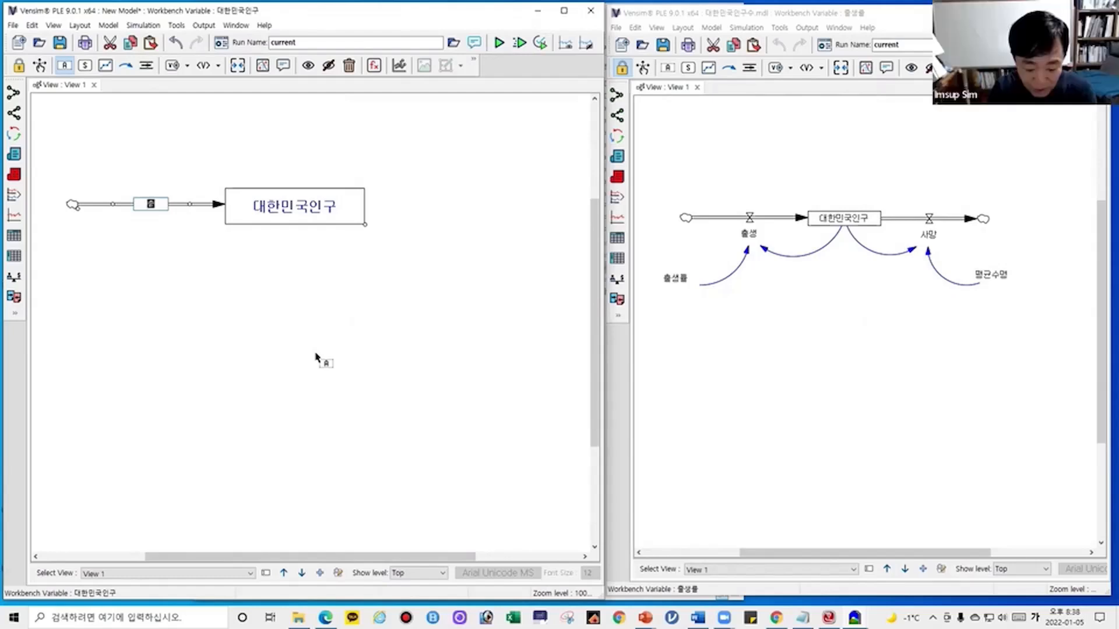
pyautogui.write('ㅐㅇ')
pyautogui.press('Return')
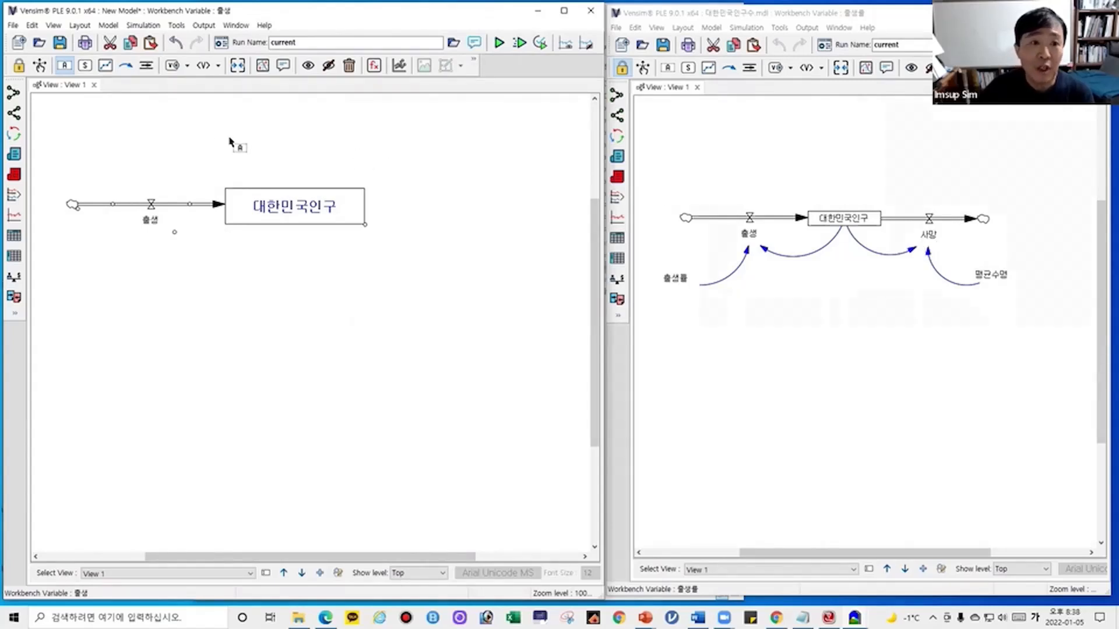
# Step: Draw an outflow from the 대한민국인구 stock to a cloud on the right and name it 사망
pyautogui.click(146, 69)
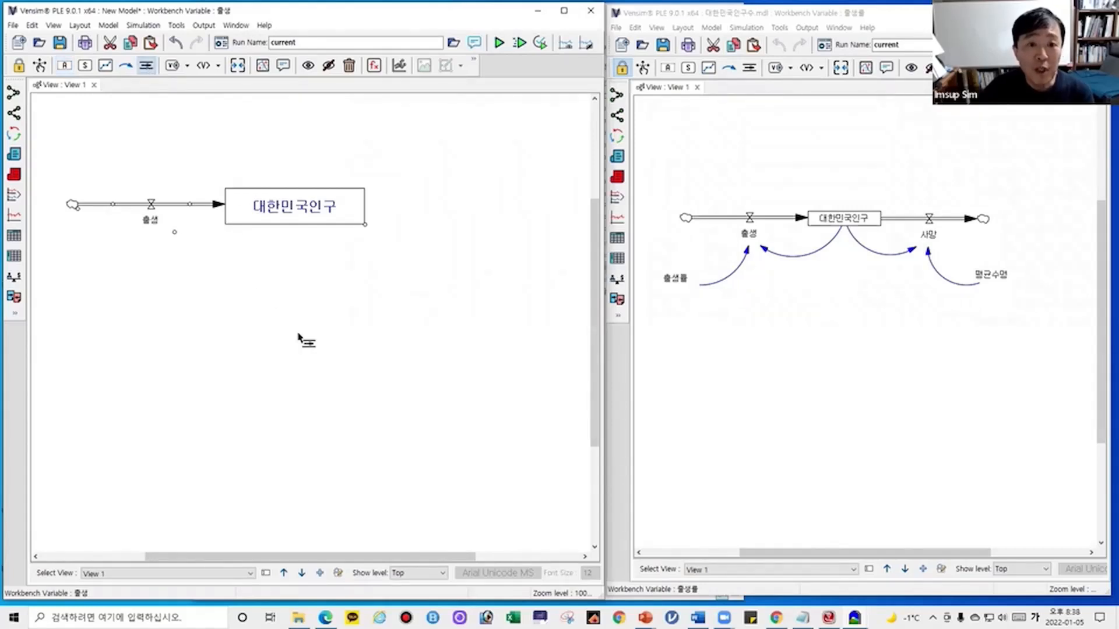
pyautogui.click(303, 209)
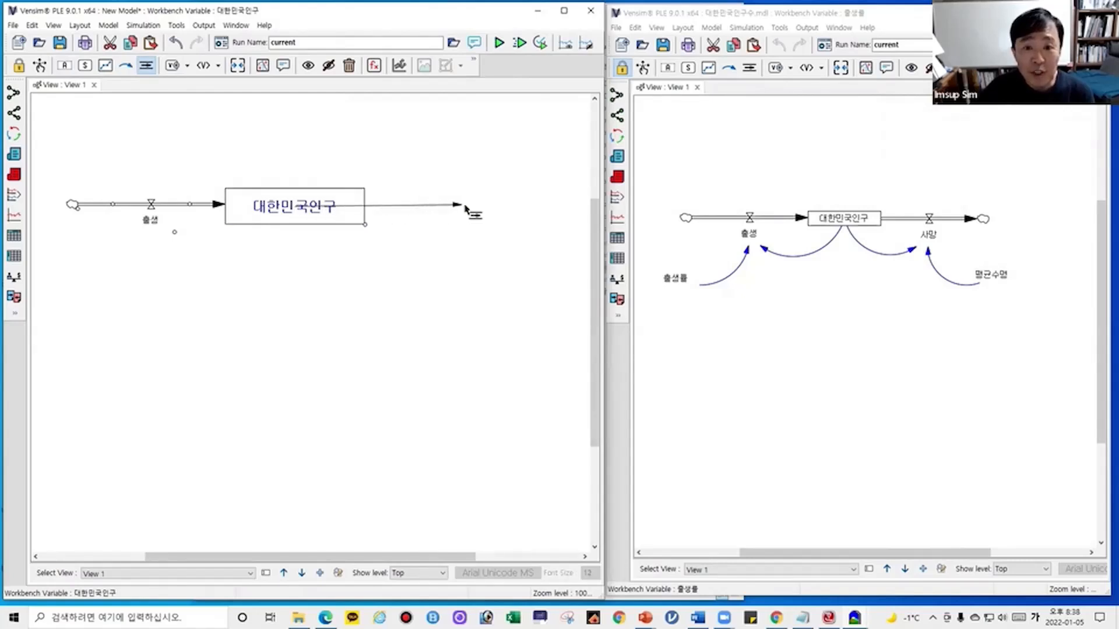
pyautogui.click(482, 207)
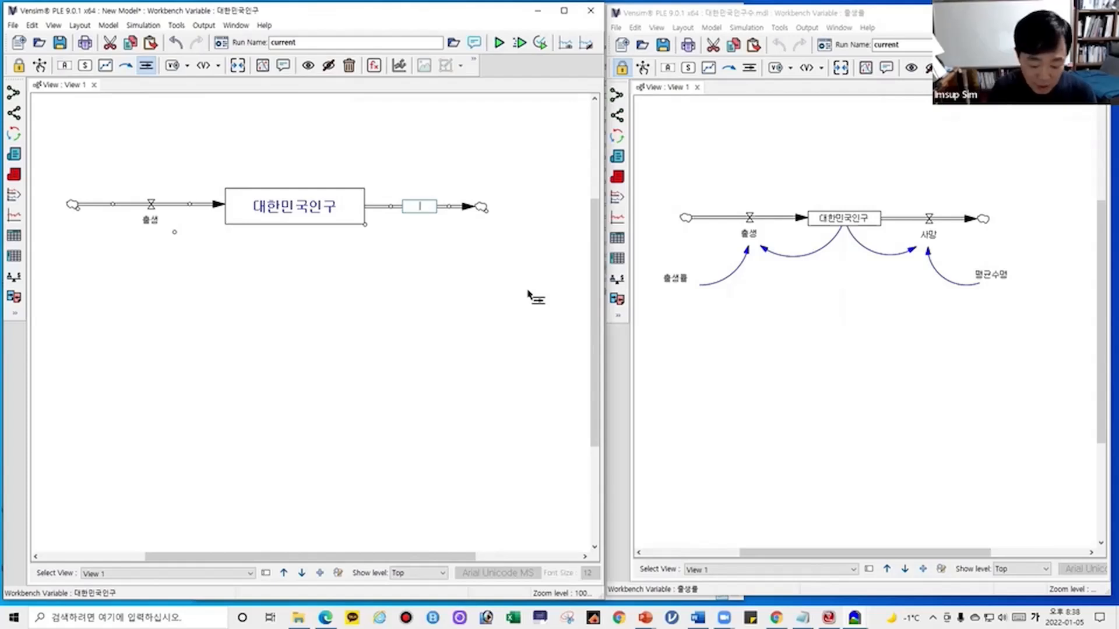
pyautogui.write('ㅅㅏ망')
pyautogui.press('Return')
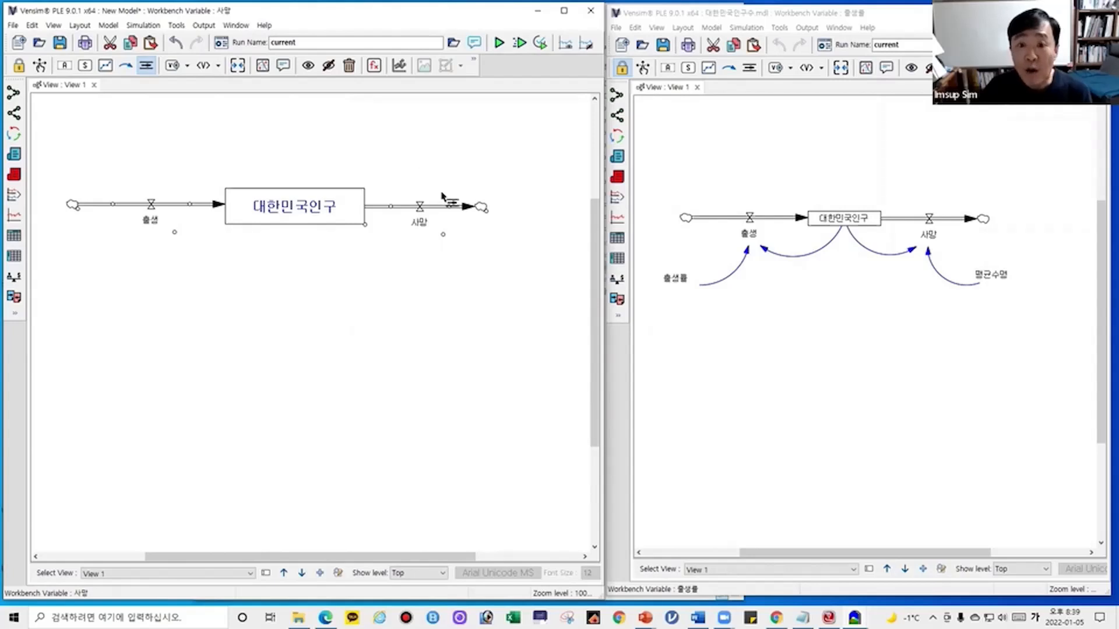
# Step: Undo the 사망 outflow and the 출생 inflow so that only the 대한민국인구 stock remains
pyautogui.hotkey('ctrl', 'z')
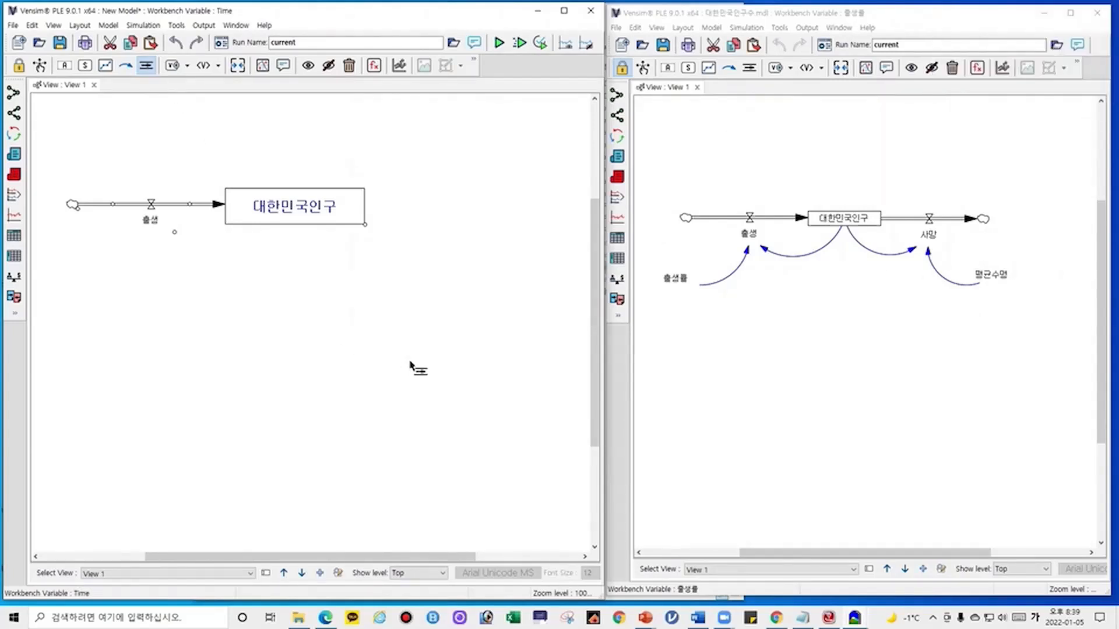
pyautogui.hotkey('ctrl', 'z')
pyautogui.hotkey('ctrl', 'z')
pyautogui.hotkey('ctrl', 'z')
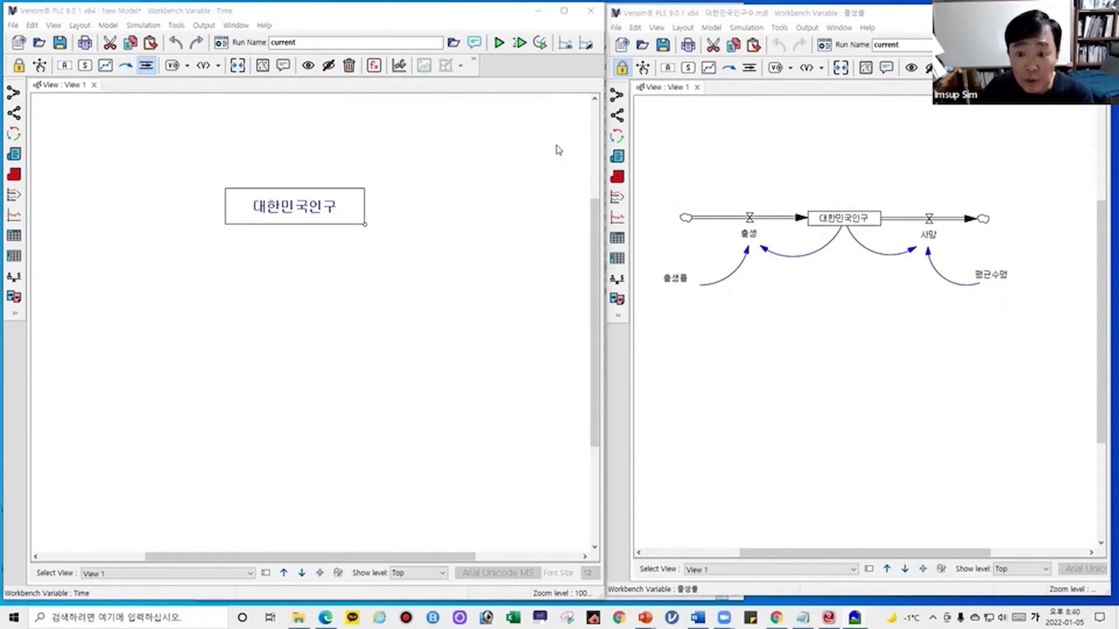
# Step: Save the image 1.jpg in the 01 folder, view it from File Explorer, and close the photo viewer
pyautogui.hotkey('ctrl', 's')
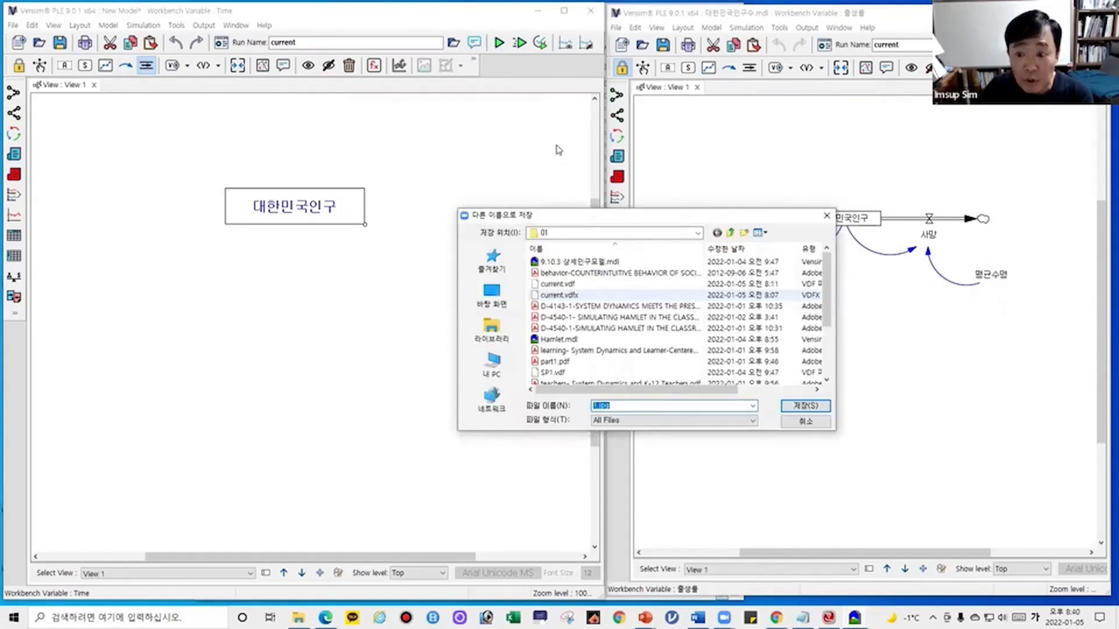
pyautogui.click(796, 409)
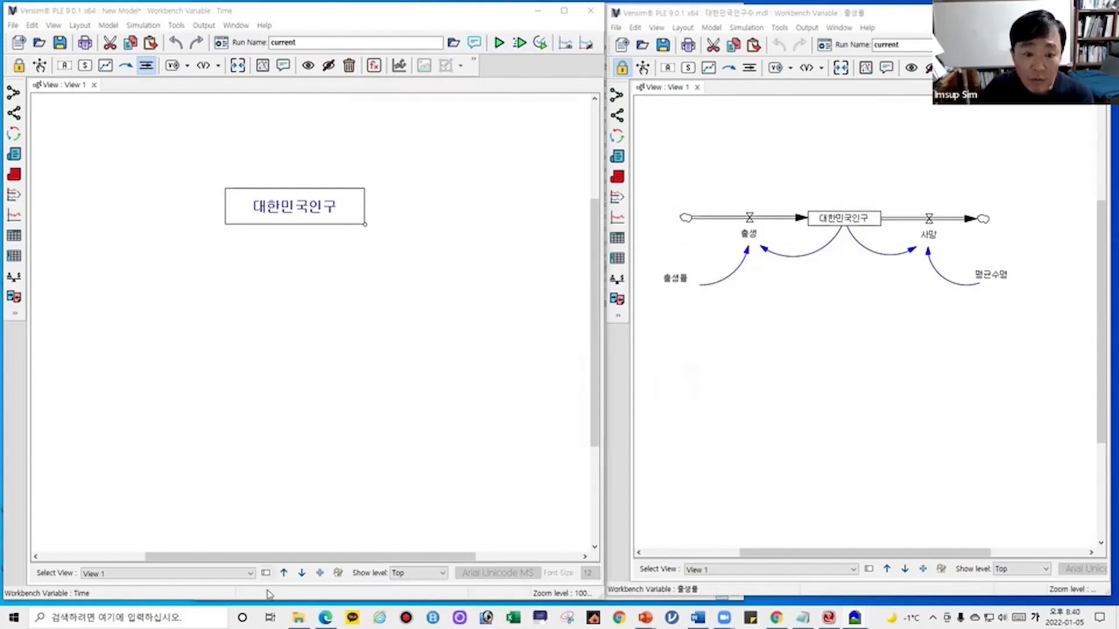
pyautogui.click(299, 617)
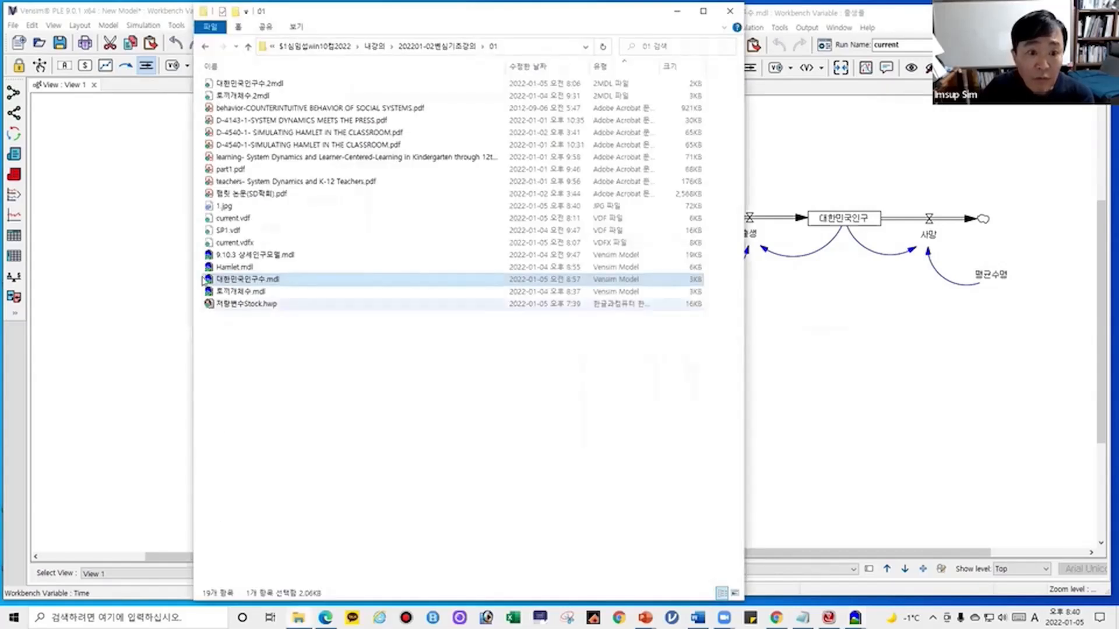
pyautogui.click(220, 207)
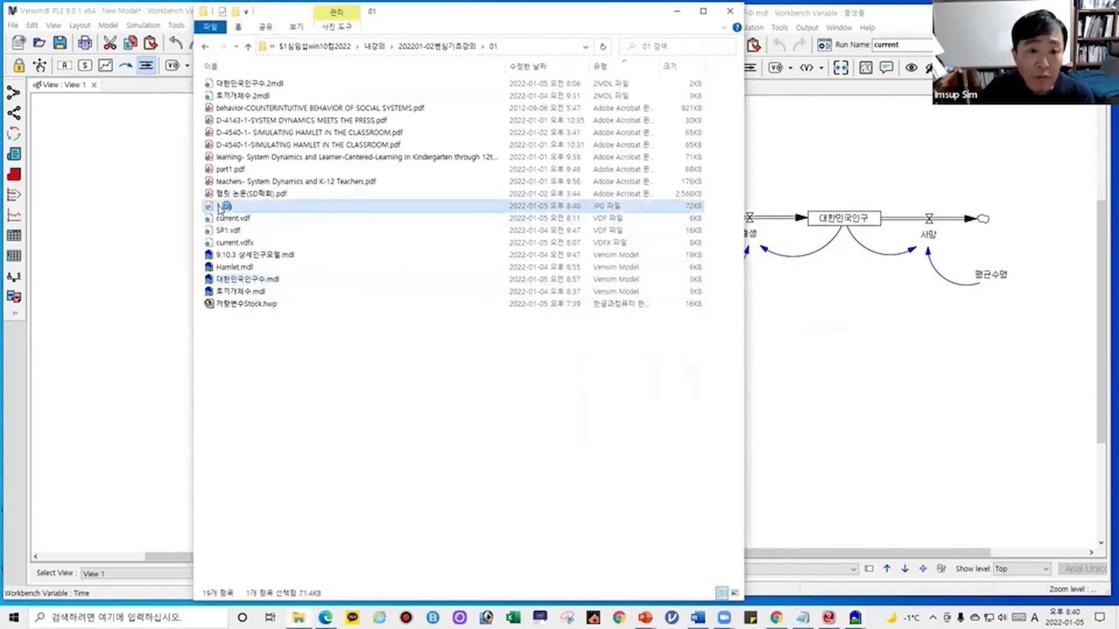
pyautogui.doubleClick(220, 207)
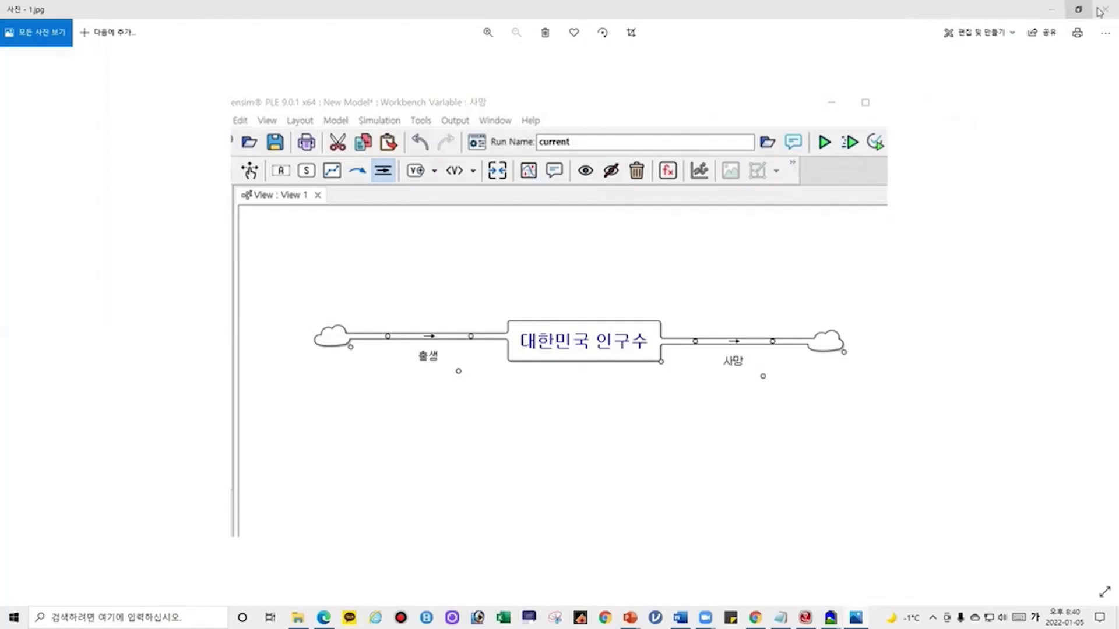
pyautogui.click(1103, 9)
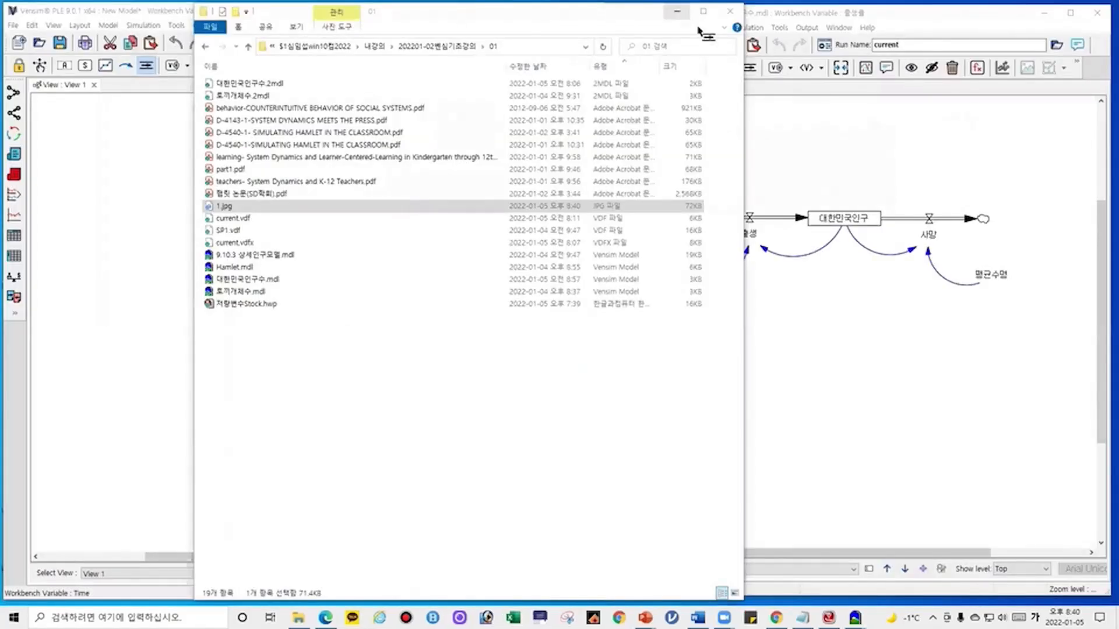
# Step: Check for Vensim updates and decline saving the sketch for automated backup
pyautogui.click(239, 11)
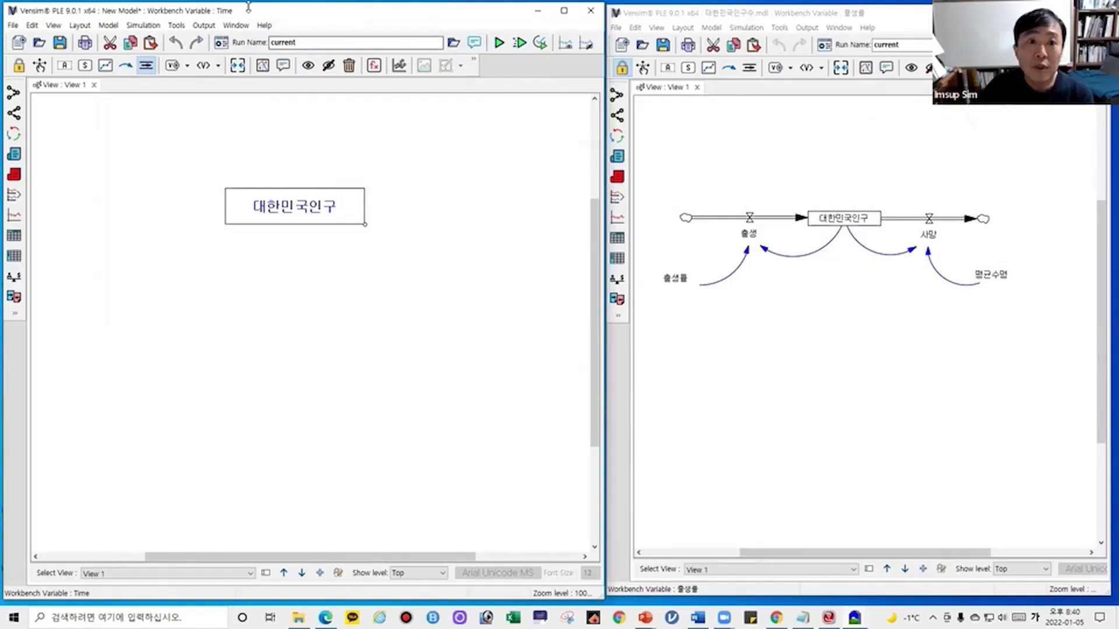
pyautogui.moveTo(255, 16); pyautogui.dragTo(252, 99)
pyautogui.click(260, 108)
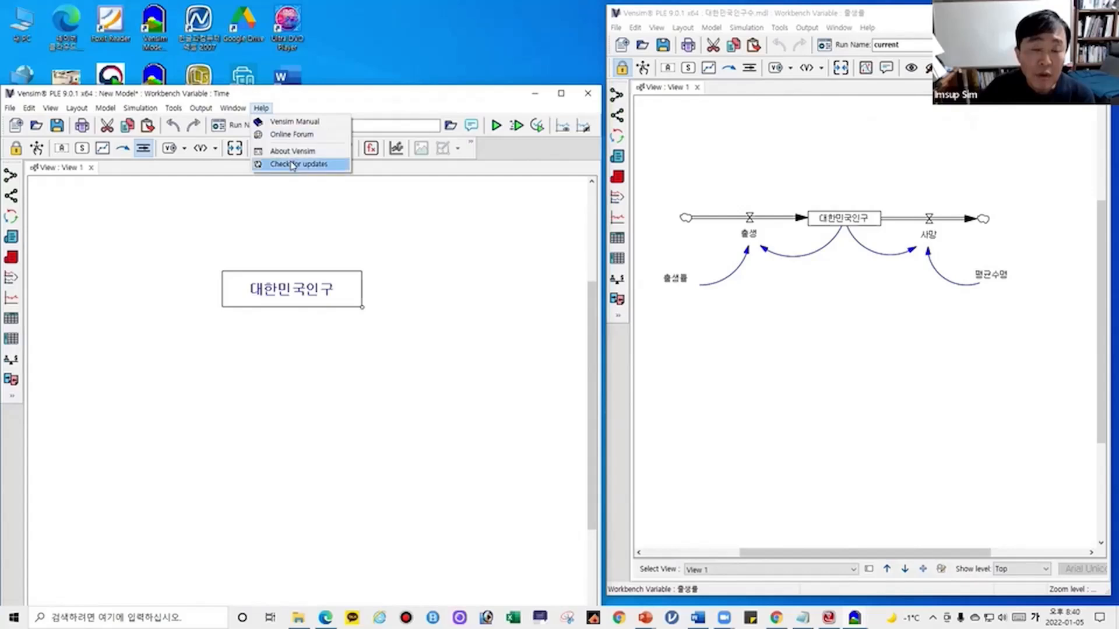
pyautogui.click(292, 164)
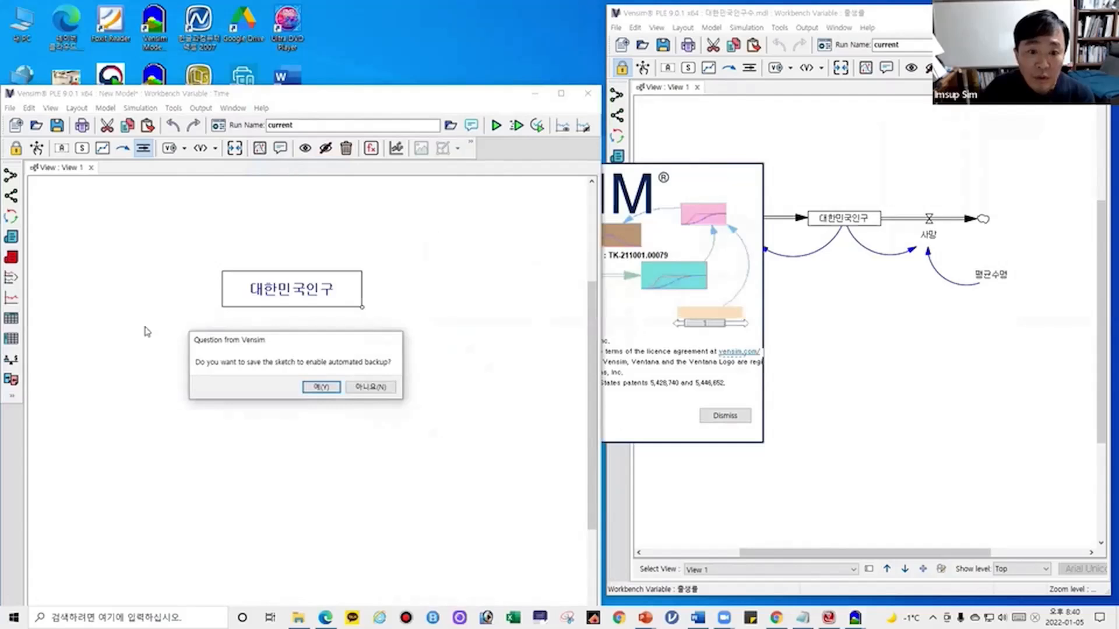
pyautogui.click(369, 387)
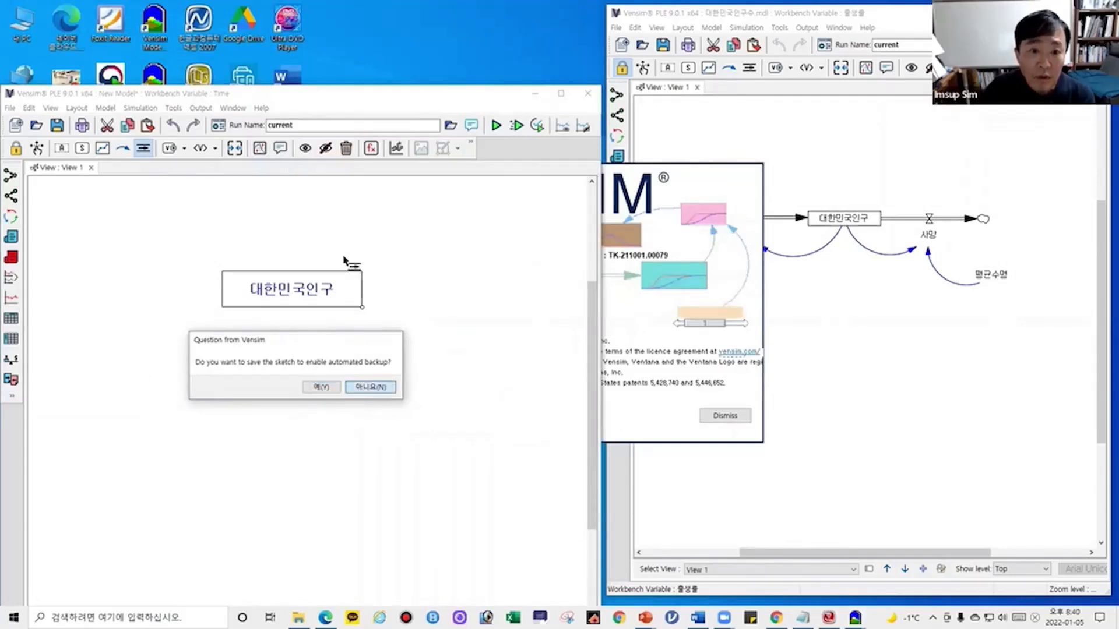
pyautogui.click(655, 304)
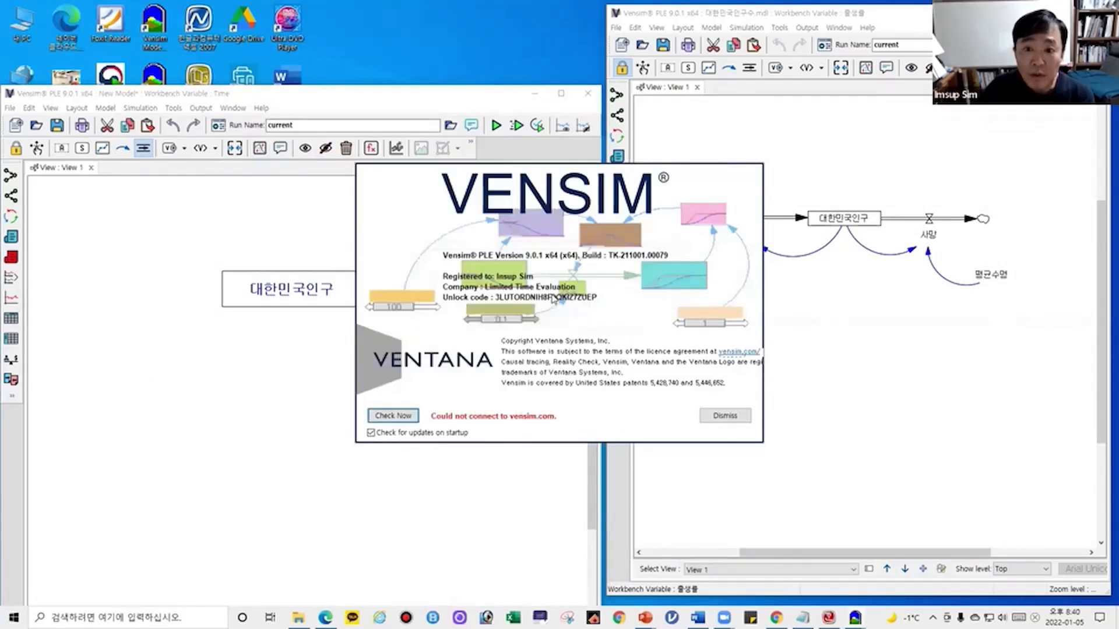
pyautogui.click(294, 371)
pyautogui.click(286, 364)
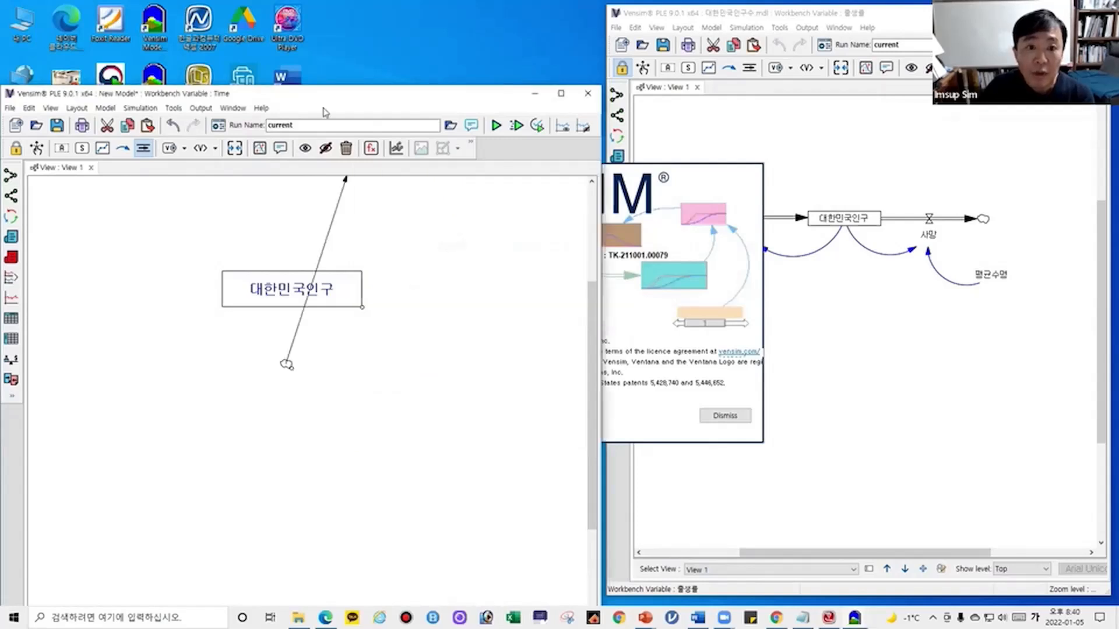
pyautogui.press('Escape')
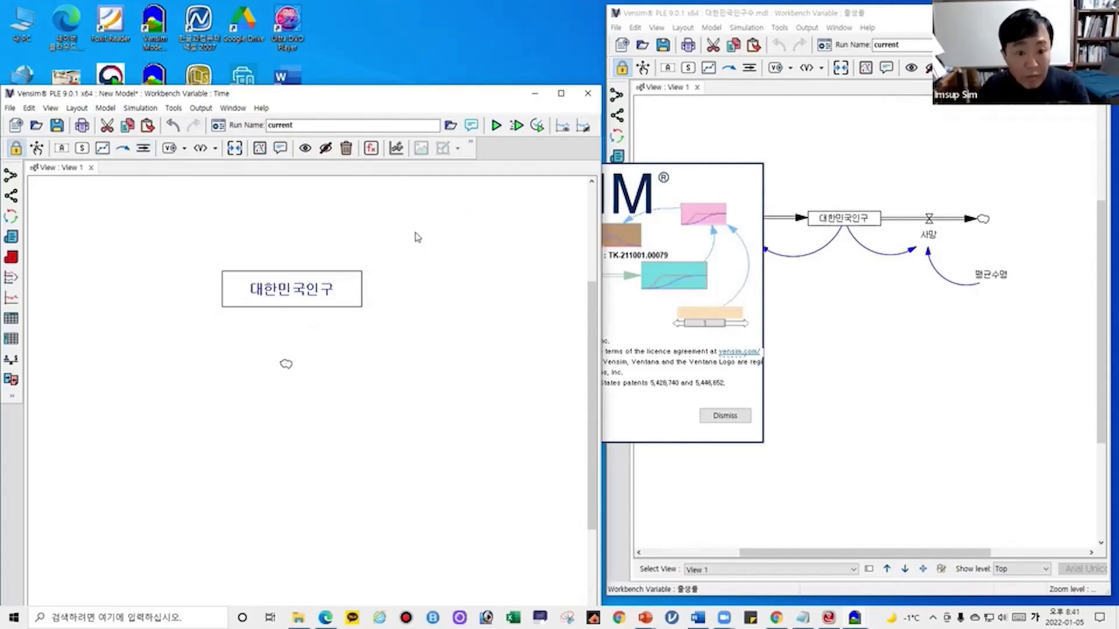
pyautogui.hotkey('ctrl', 'z')
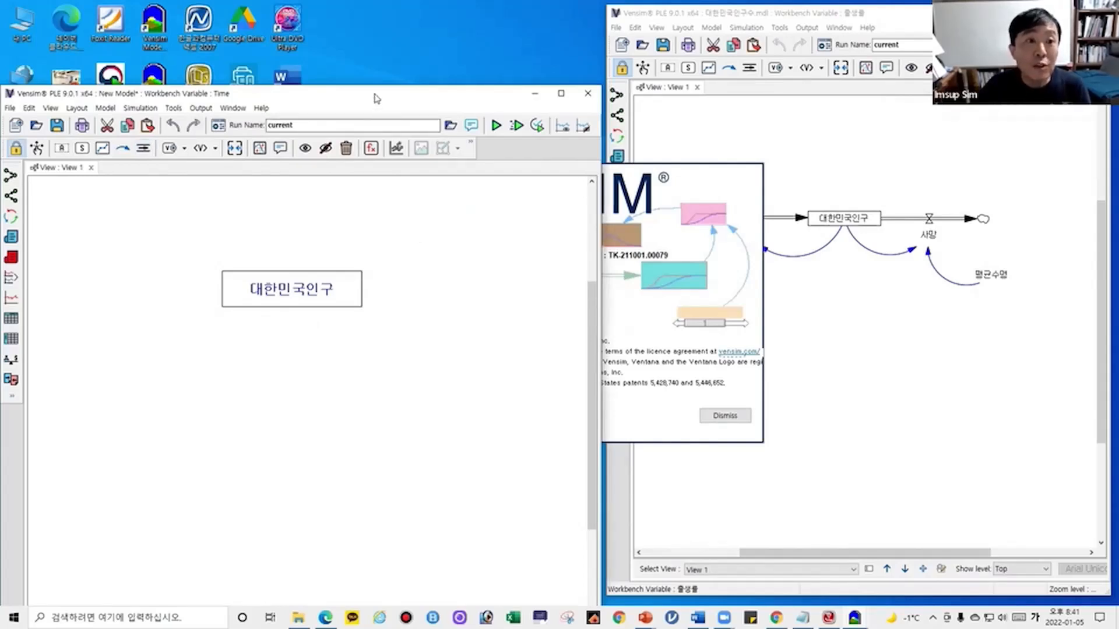
# Step: Realign the new model's window with the 대한민국인구수.mdl window, clear the version notice from view, and activate the flow tool in the new model
pyautogui.moveTo(375, 98); pyautogui.dragTo(374, 14)
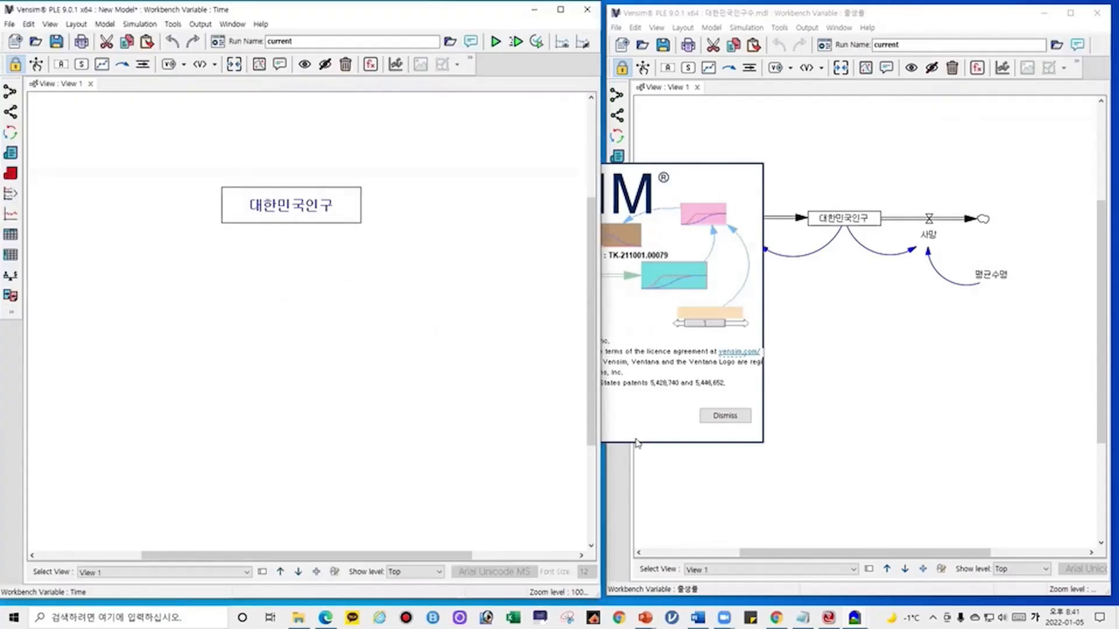
pyautogui.click(698, 195)
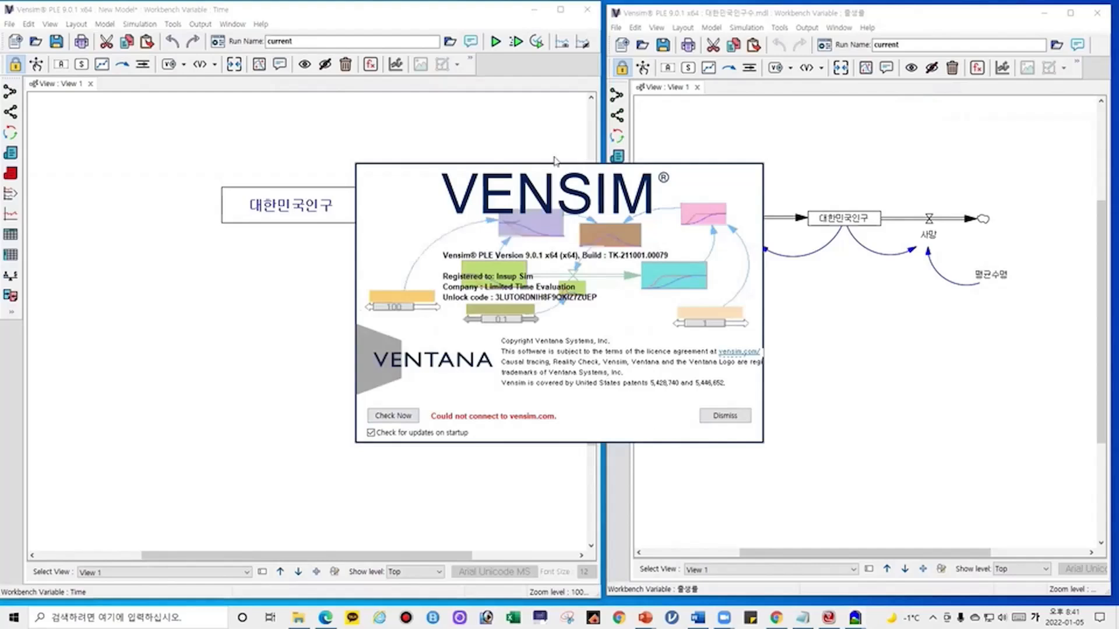
pyautogui.click(546, 116)
pyautogui.click(721, 129)
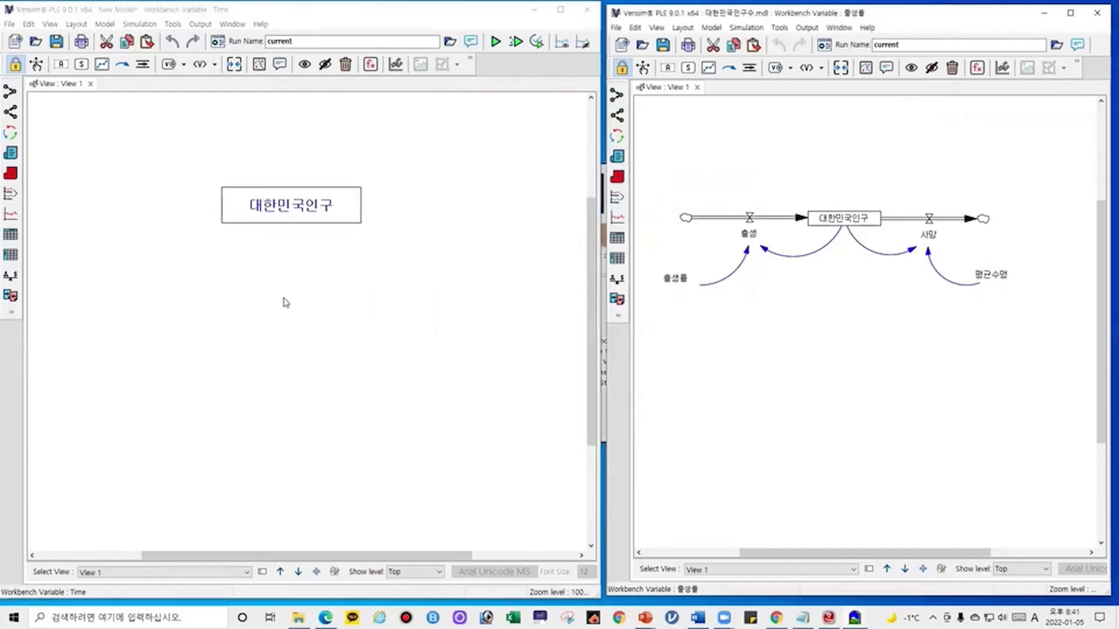
pyautogui.click(143, 65)
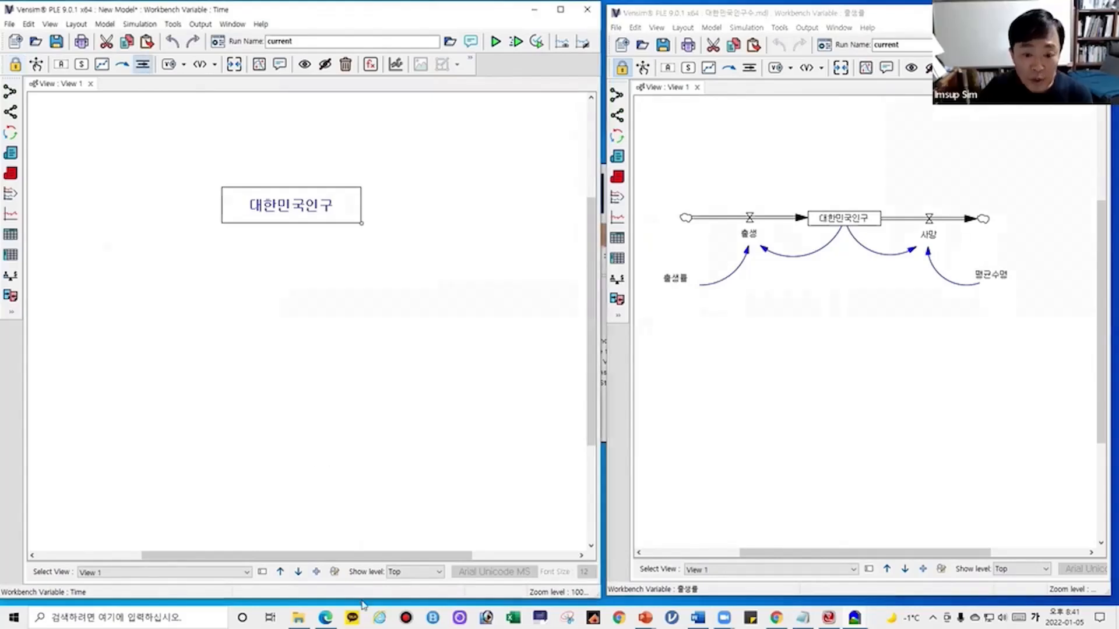
# Step: View the image 1.jpg from the 01 folder, close the photo viewer, and minimize File Explorer
pyautogui.click(298, 617)
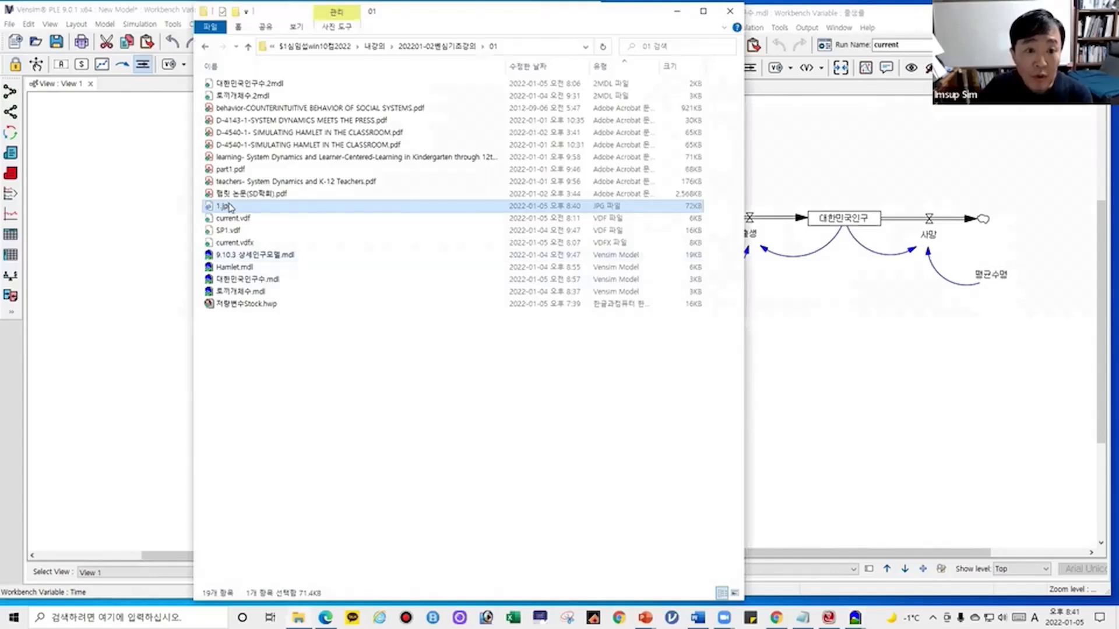
pyautogui.doubleClick(230, 207)
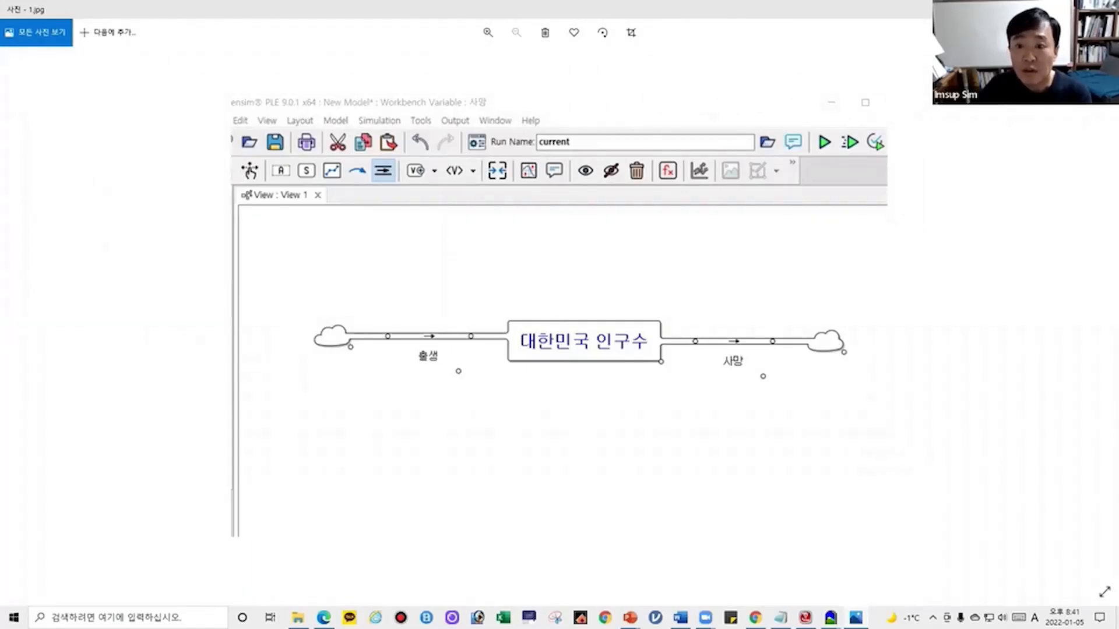
pyautogui.click(1105, 10)
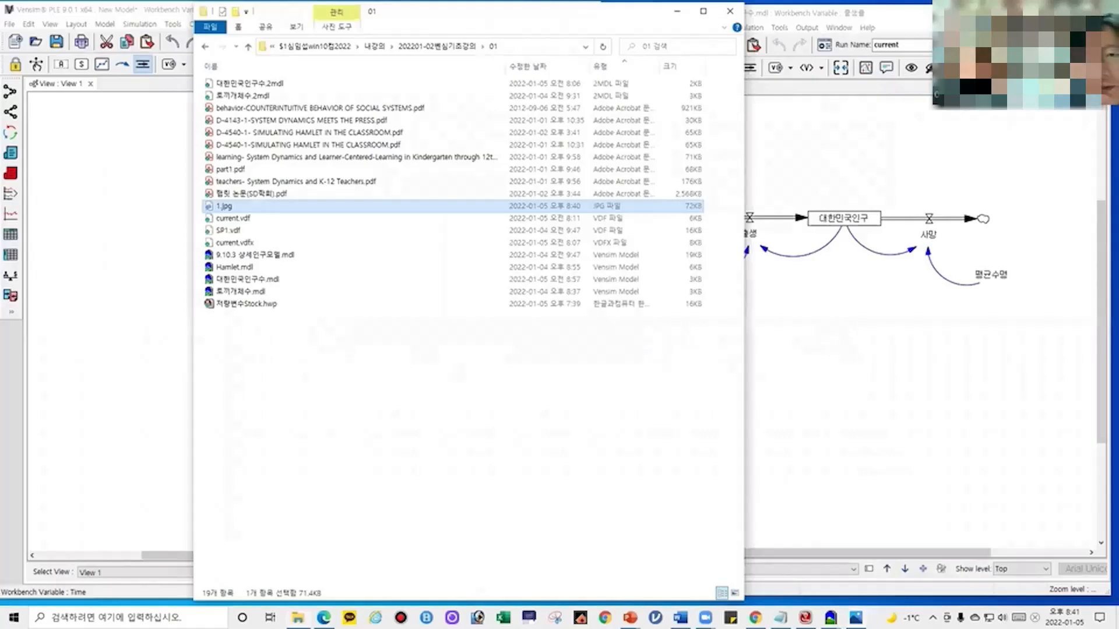
pyautogui.moveTo(663, 24); pyautogui.dragTo(648, 96)
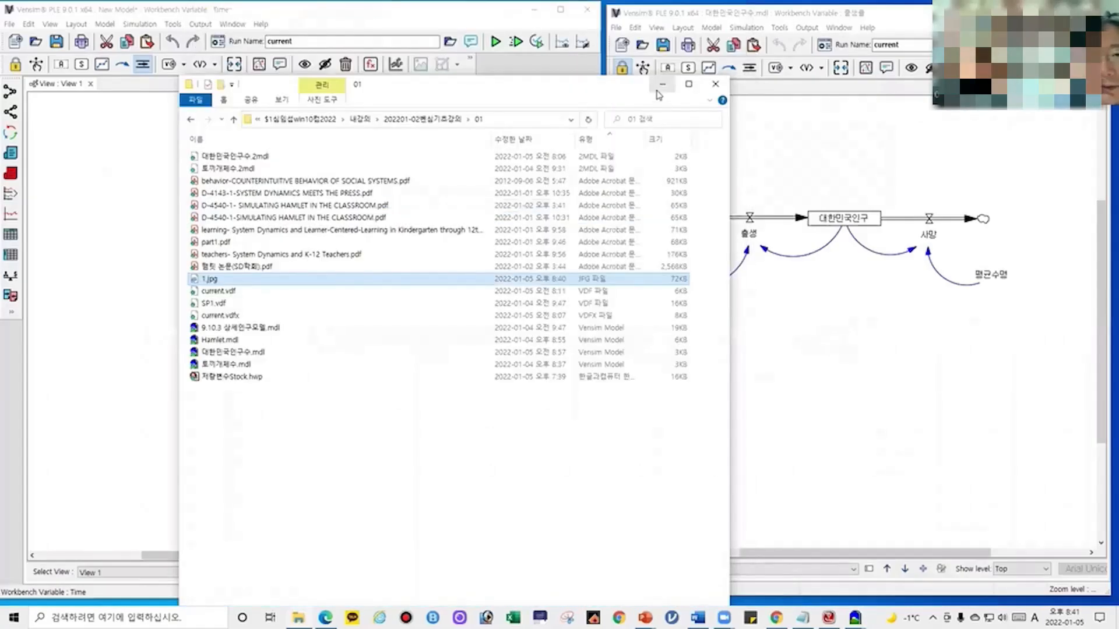
pyautogui.click(659, 86)
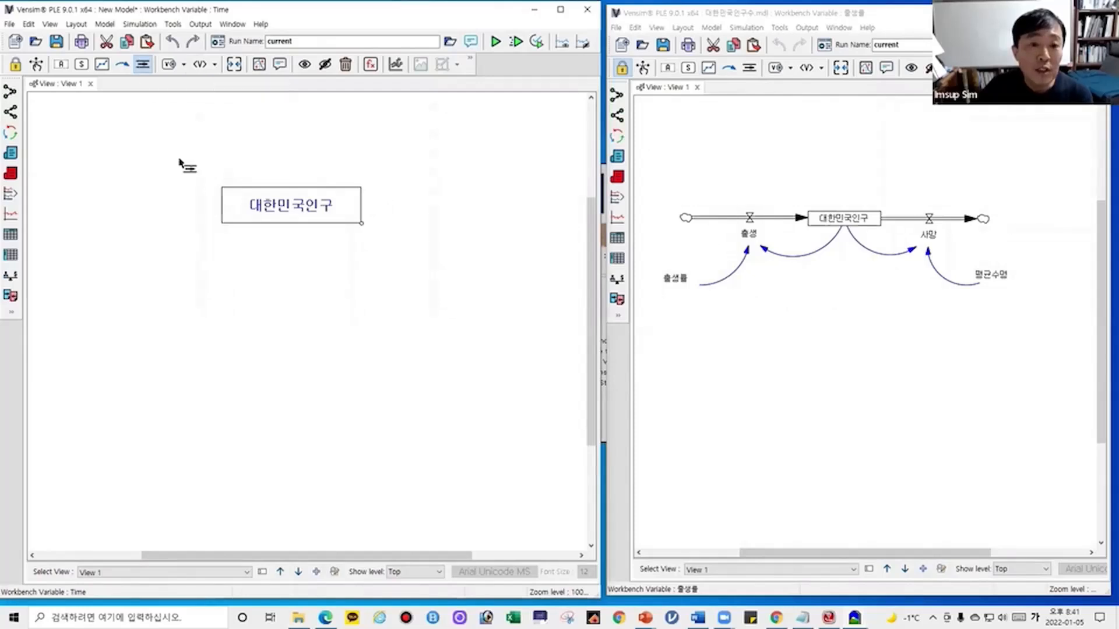
# Step: Draw an inflow from a cloud into the 대한민국인구 stock, name it 출생, and undo it
pyautogui.click(76, 203)
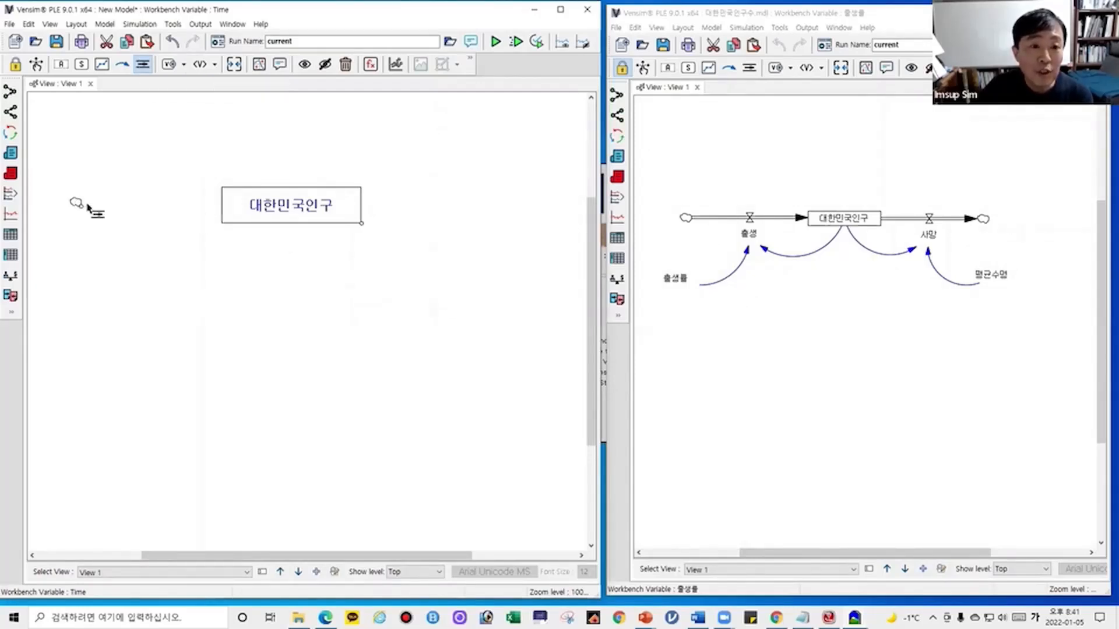
pyautogui.click(288, 207)
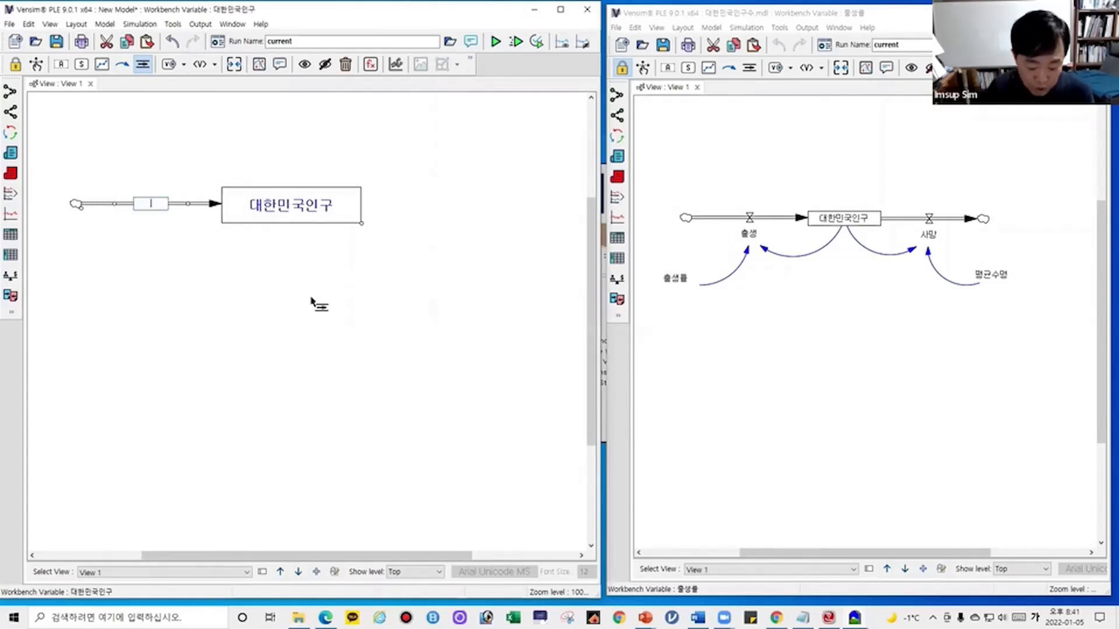
pyautogui.write('출생')
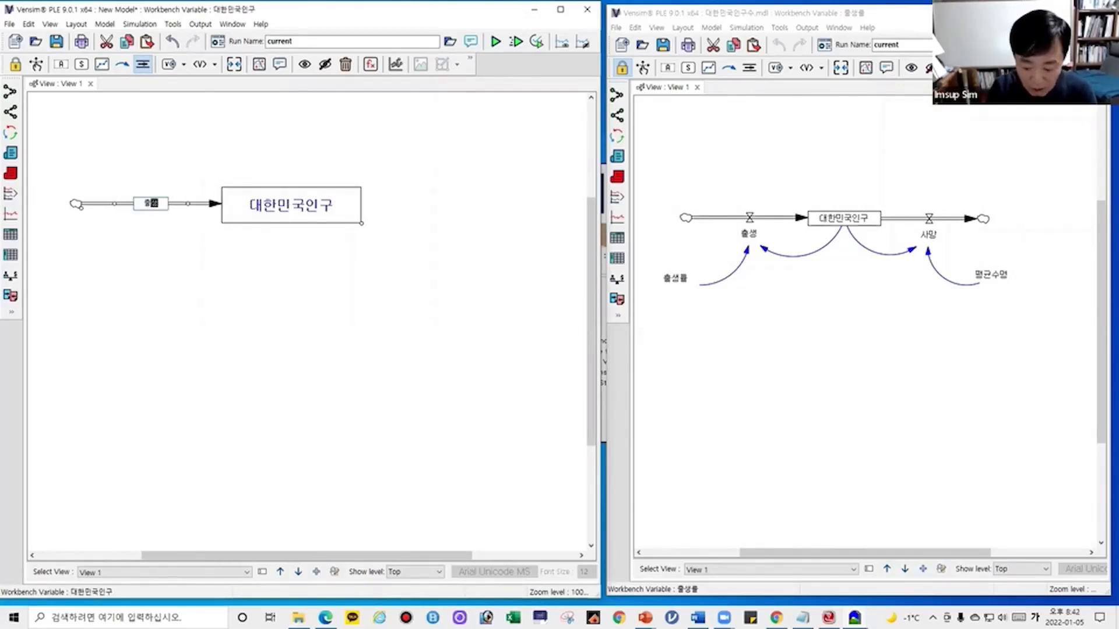
pyautogui.press('Return')
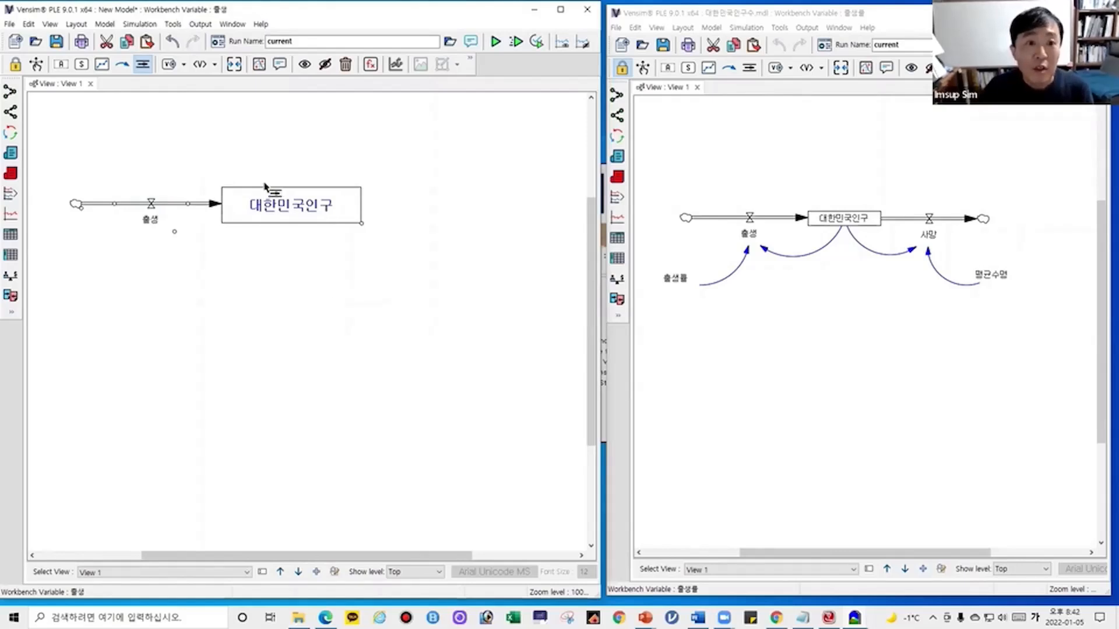
pyautogui.hotkey('ctrl', 'z')
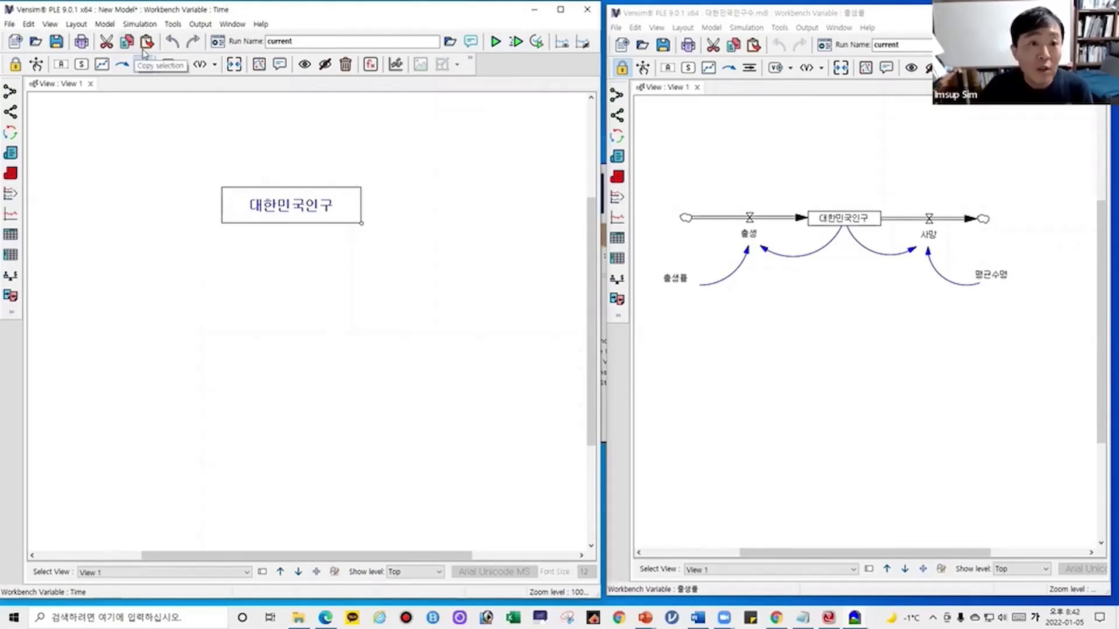
# Step: Draw an unnamed inflow from a cloud left of the 대한민국인구 stock into the stock
pyautogui.click(143, 64)
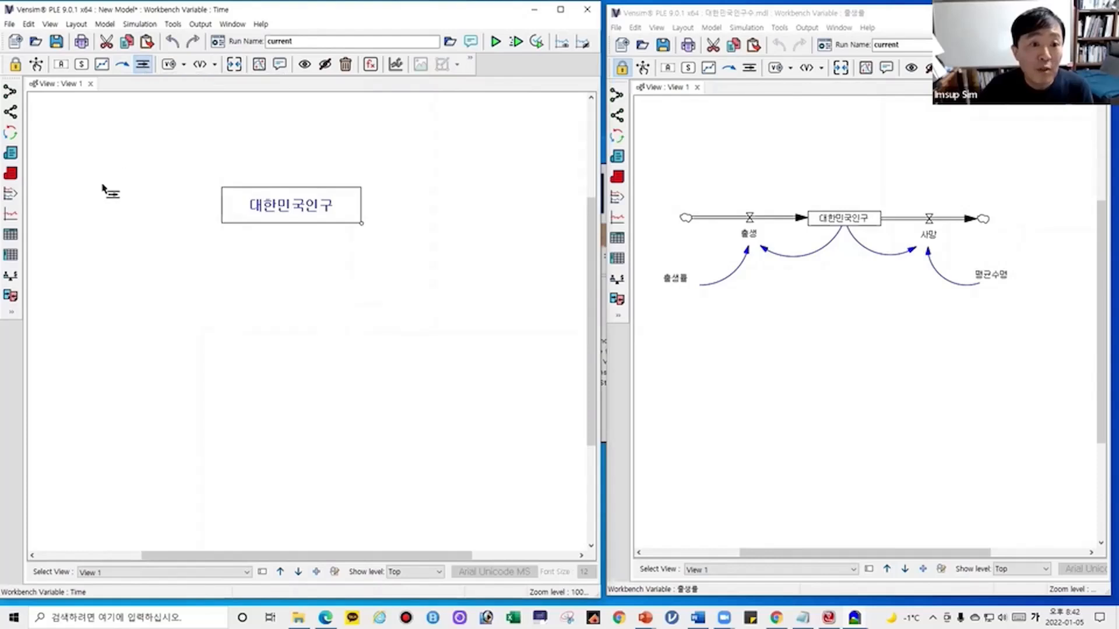
pyautogui.click(71, 207)
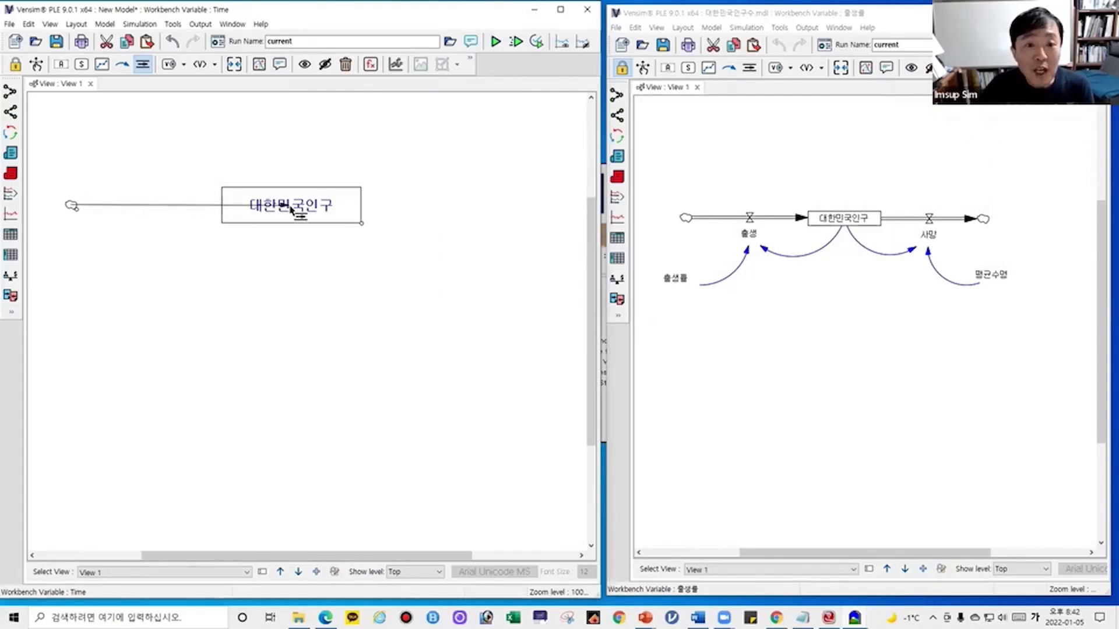
pyautogui.click(291, 210)
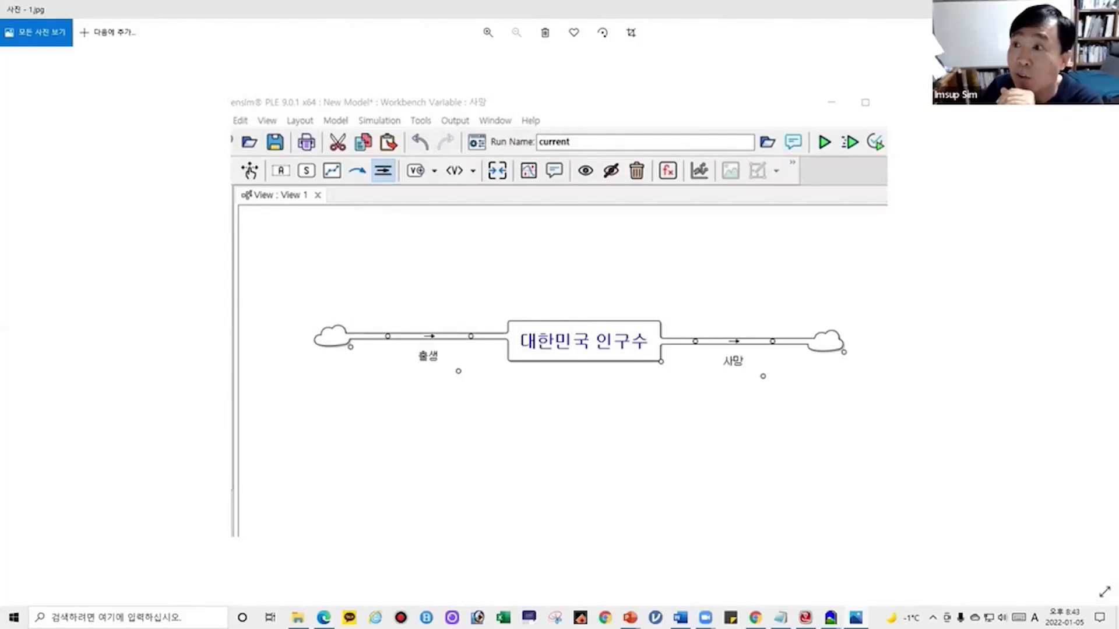
# Step: Close the 1.jpg image and minimize File Explorer to return to the new model
pyautogui.press('Escape')
pyautogui.click(1039, 117)
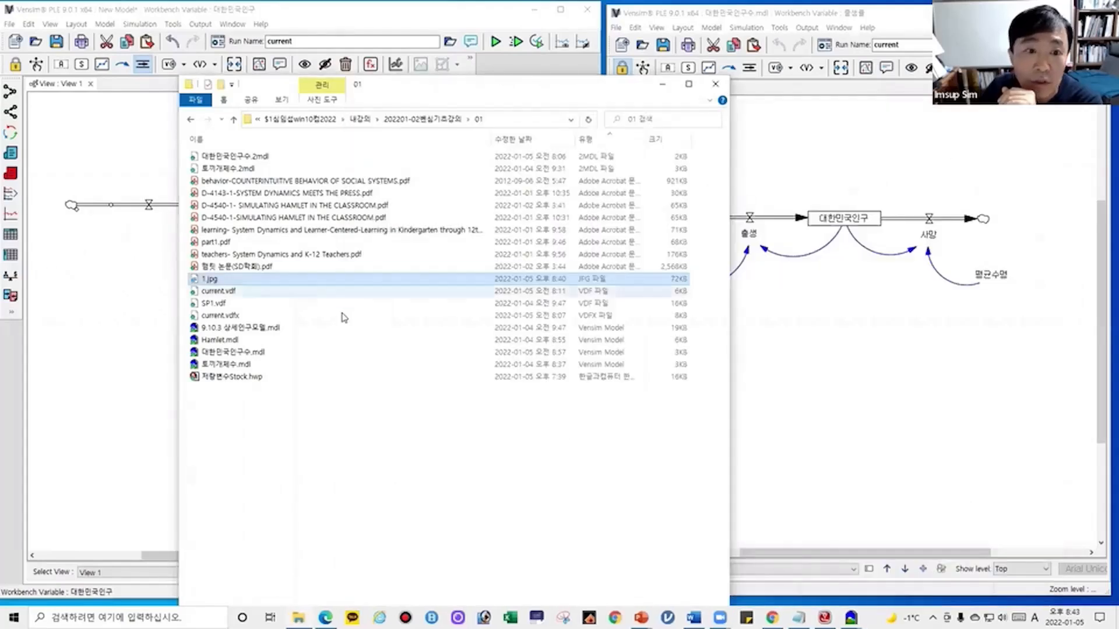
pyautogui.click(662, 88)
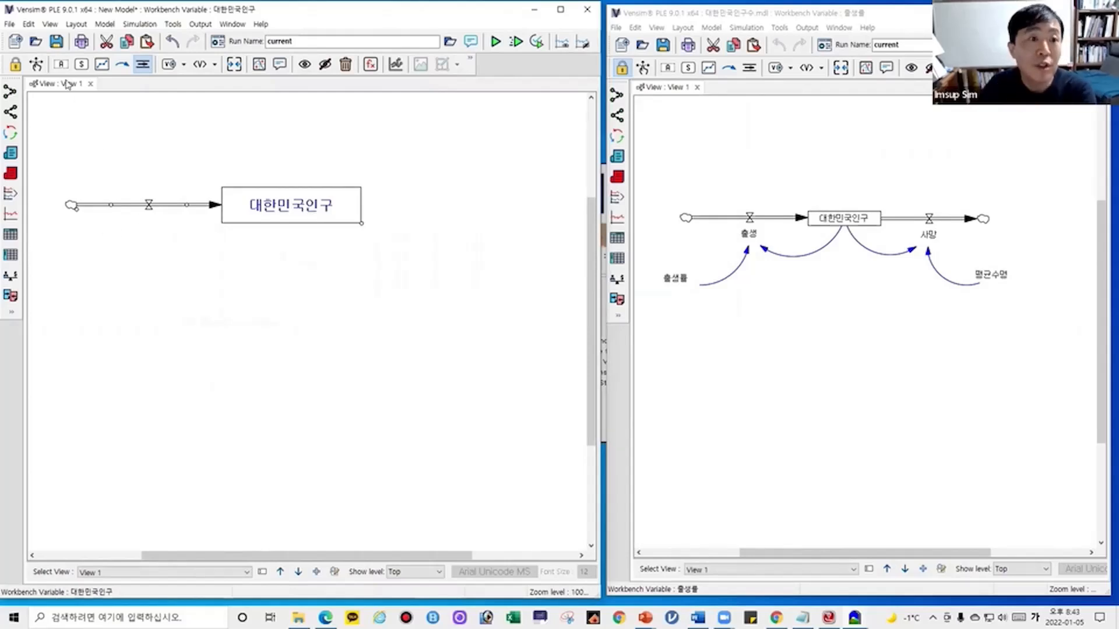
# Step: Add a variable on the unnamed inflow's valve and name it 출생
pyautogui.click(61, 63)
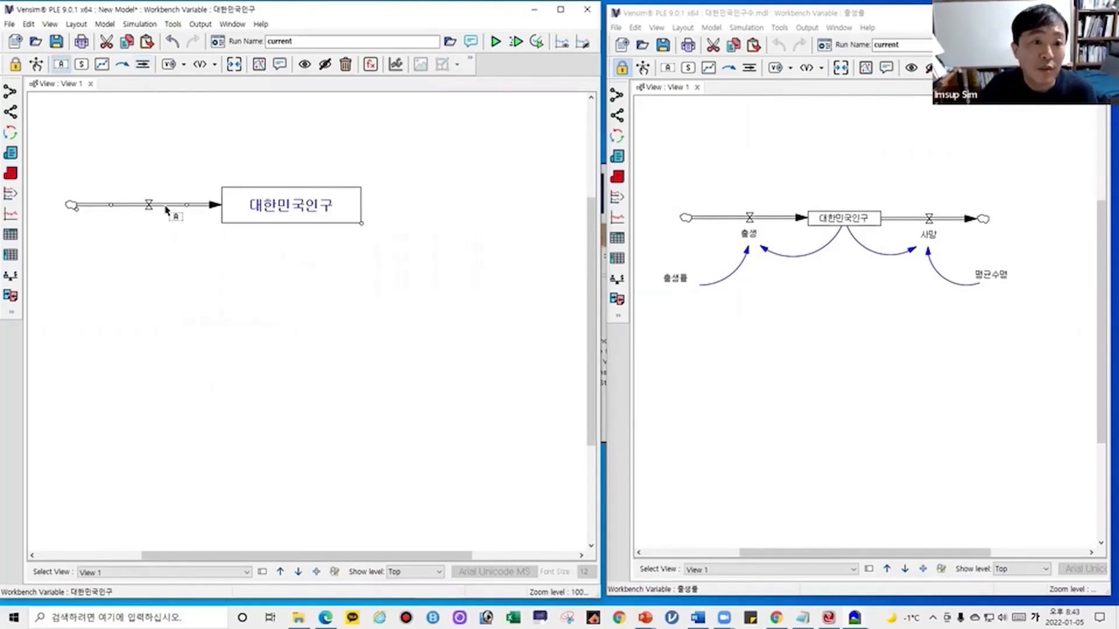
pyautogui.click(148, 204)
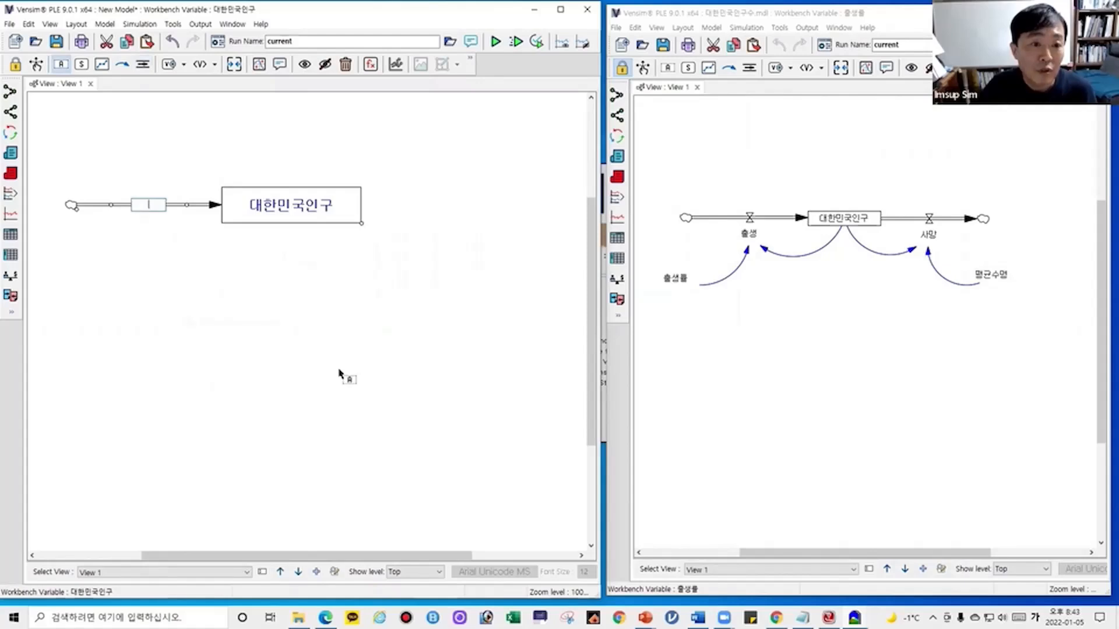
pyautogui.write('ㅊ출생')
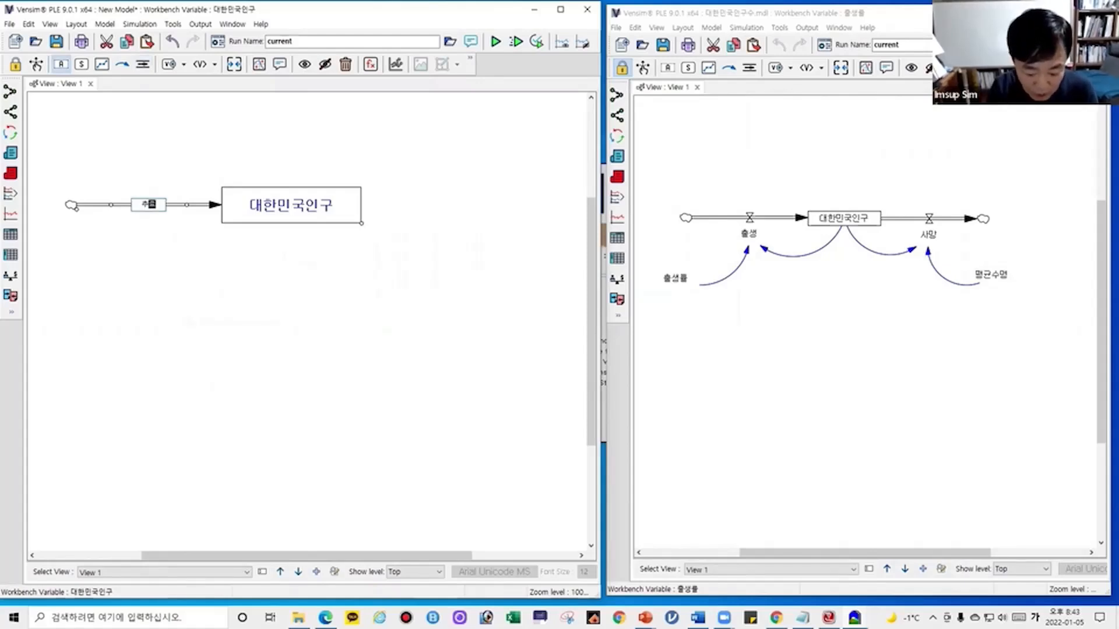
pyautogui.press('Return')
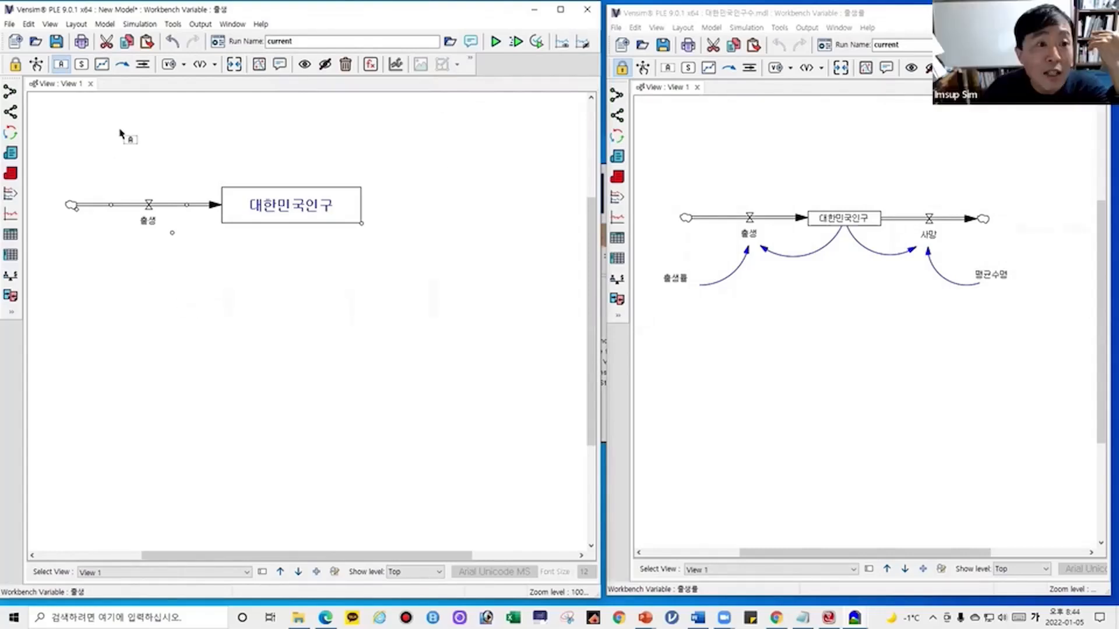
# Step: Draw an outflow from the 대한민국인구 stock to a cloud on its right and name it 사망
pyautogui.click(144, 65)
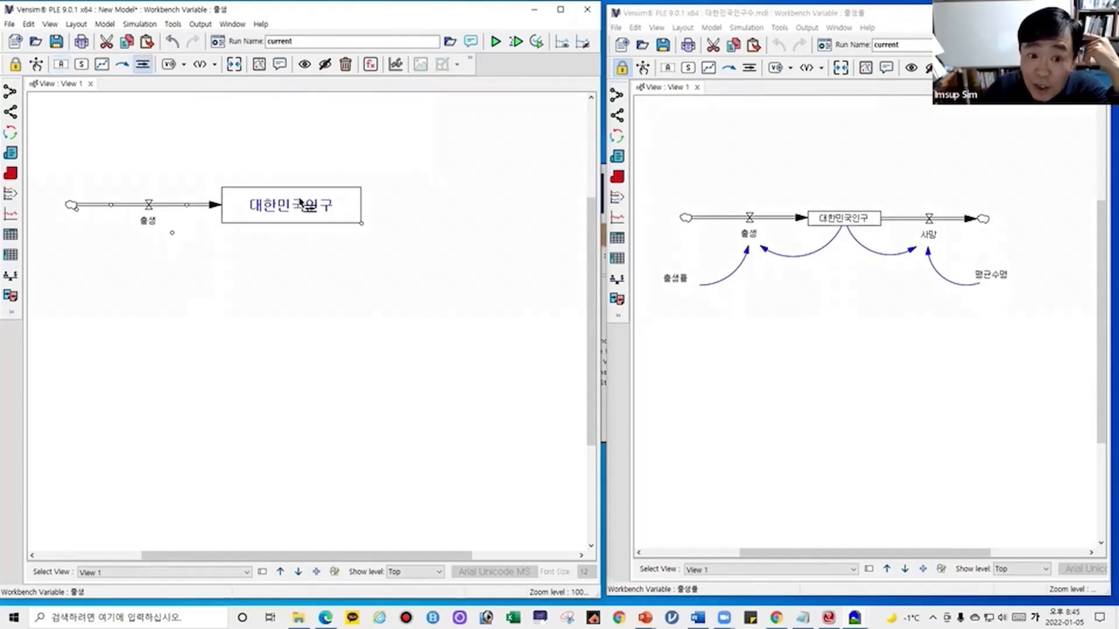
pyautogui.click(293, 208)
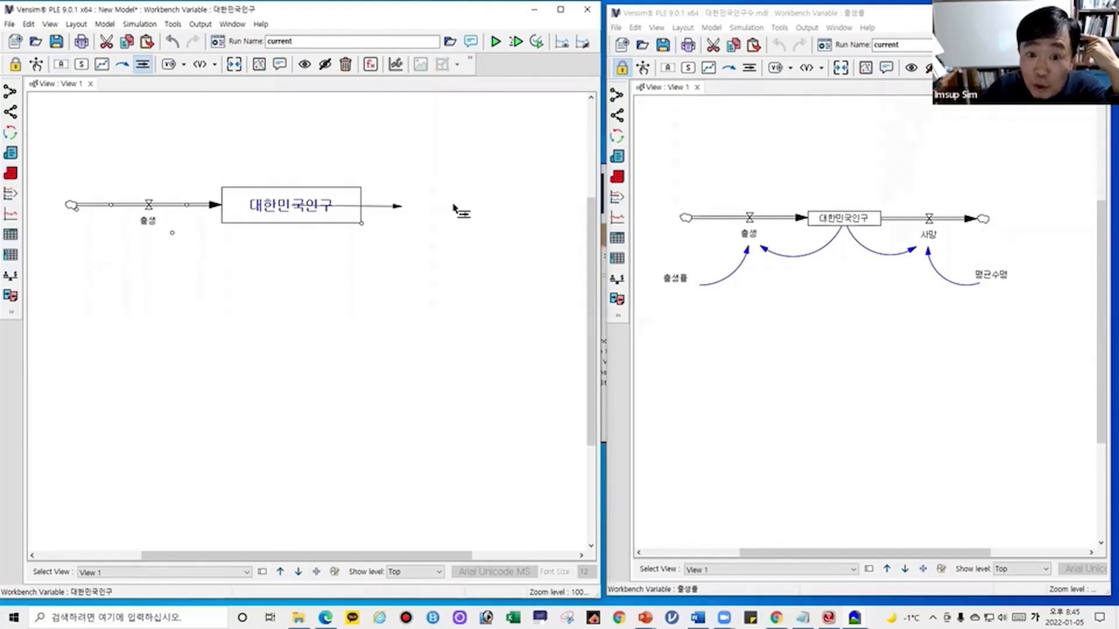
pyautogui.click(472, 207)
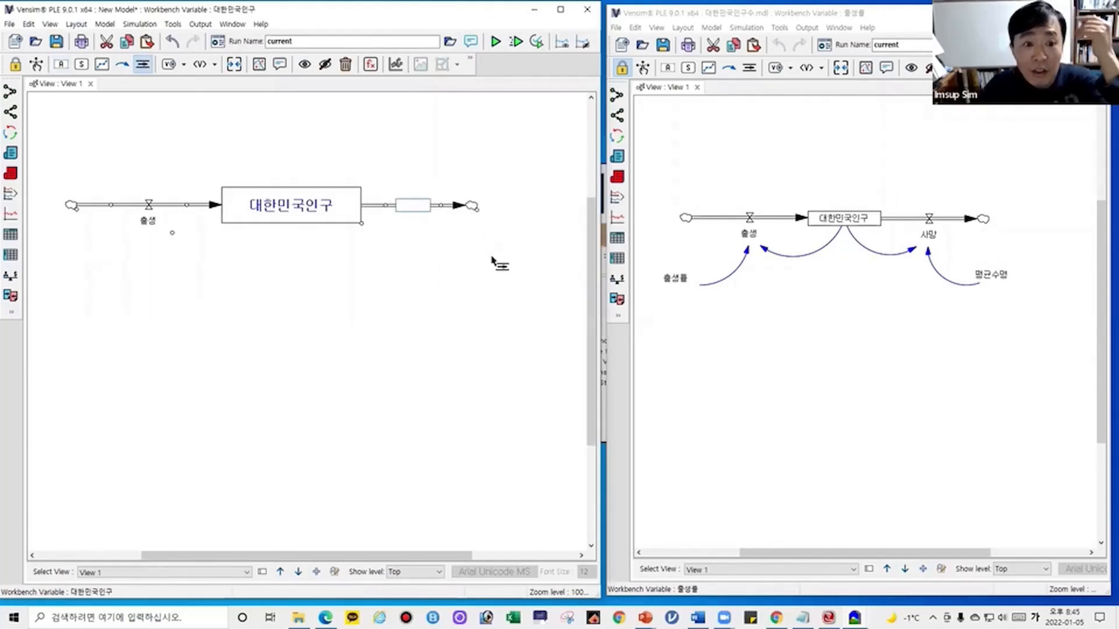
pyautogui.write('ㅅㅏ망')
pyautogui.press('Return')
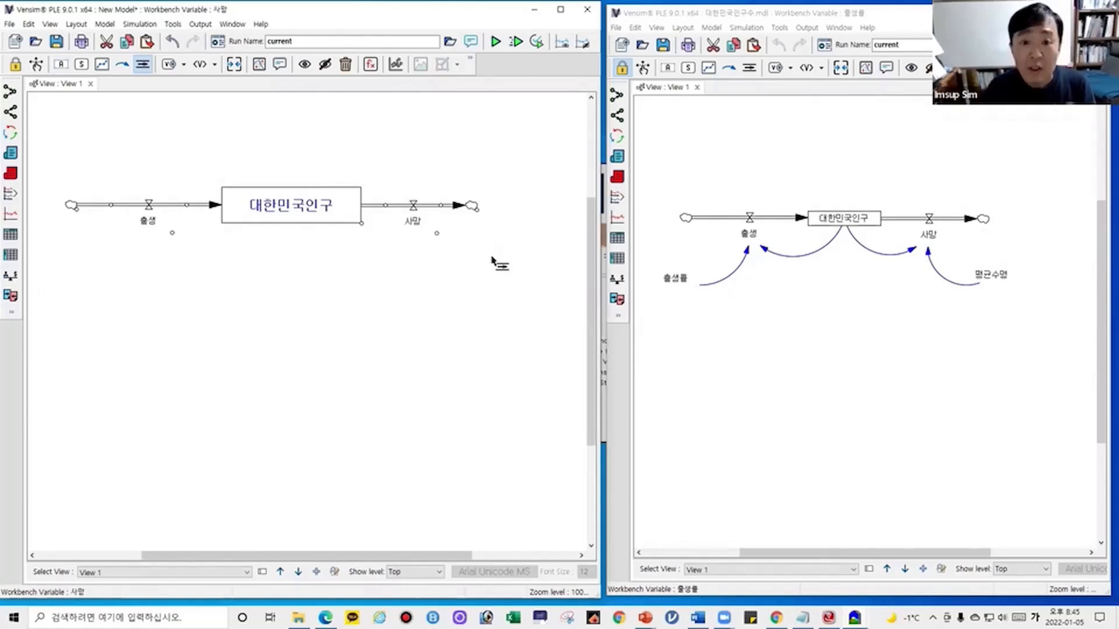
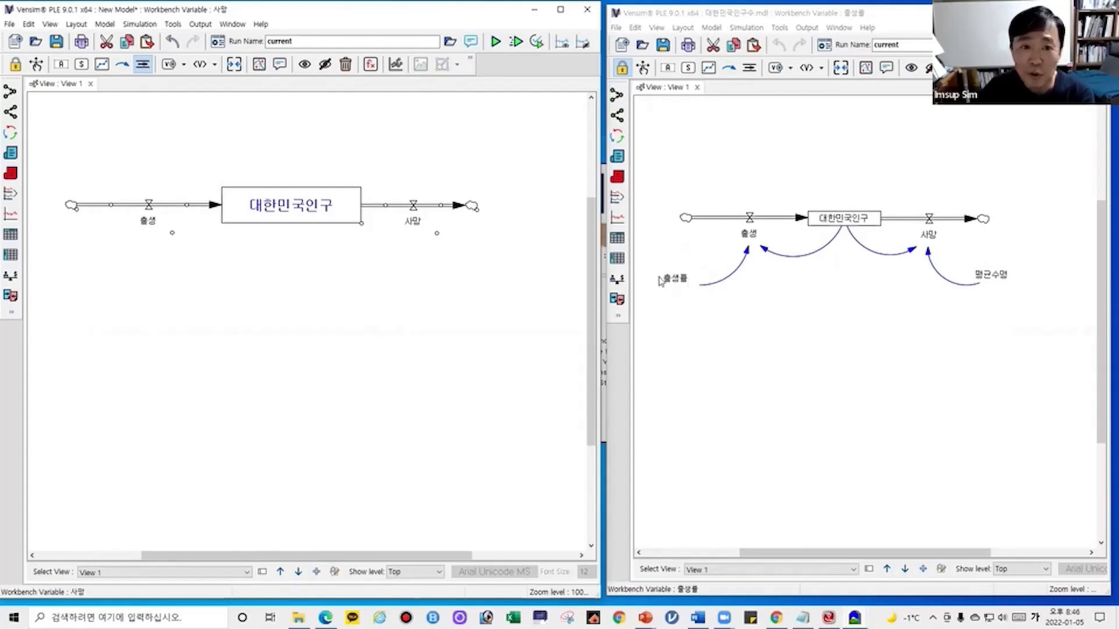
# Step: Add a variable named 출생률 below and to the left of the 출생 flow
pyautogui.click(61, 66)
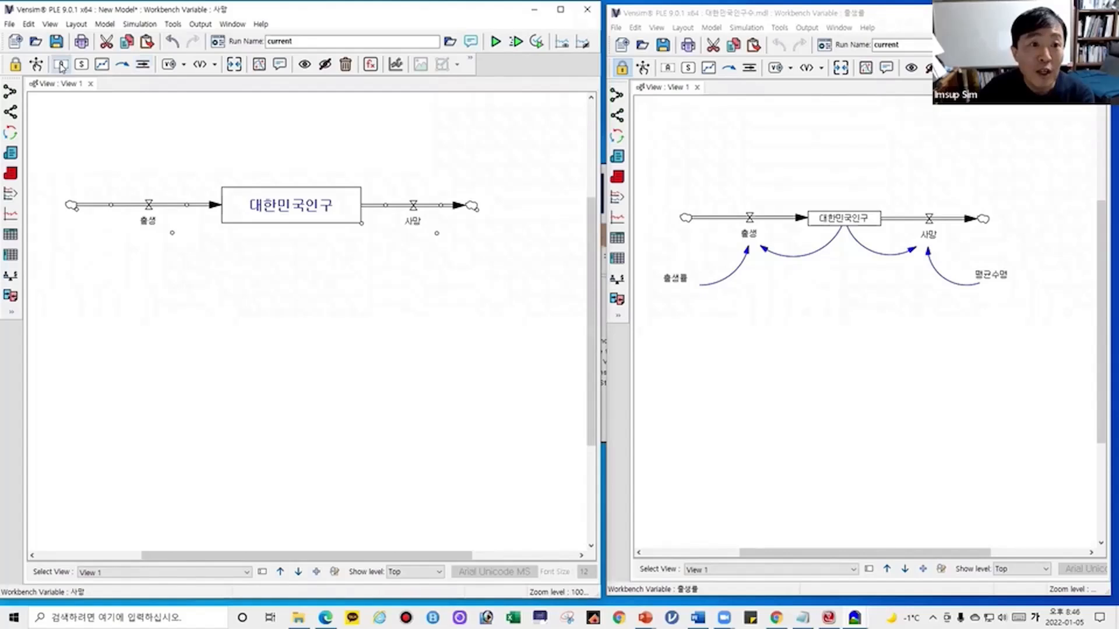
pyautogui.click(67, 262)
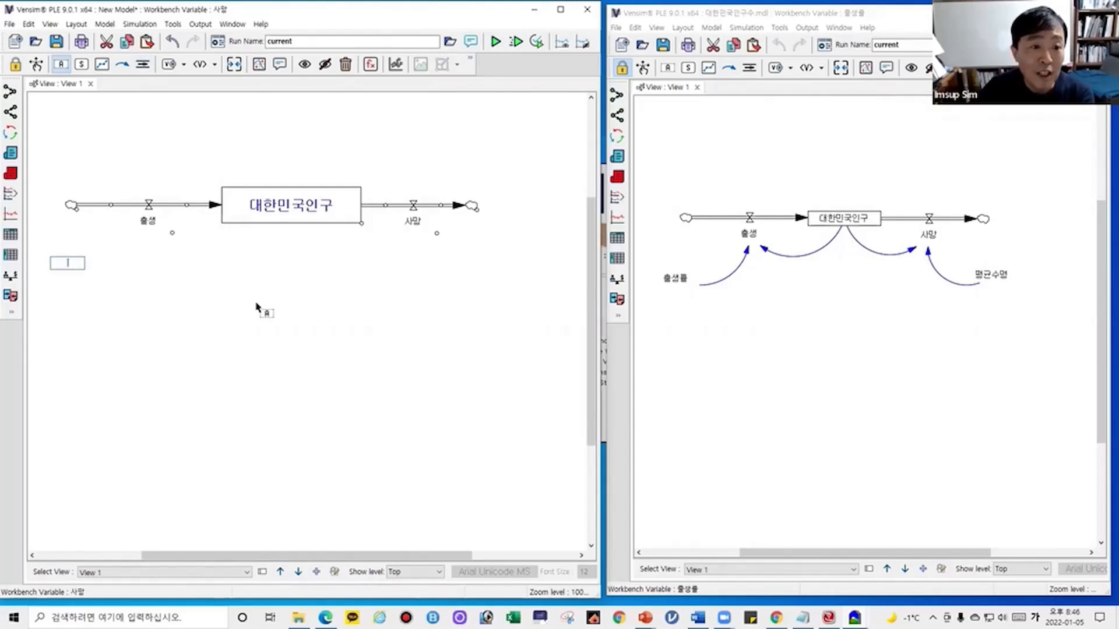
pyautogui.write('출')
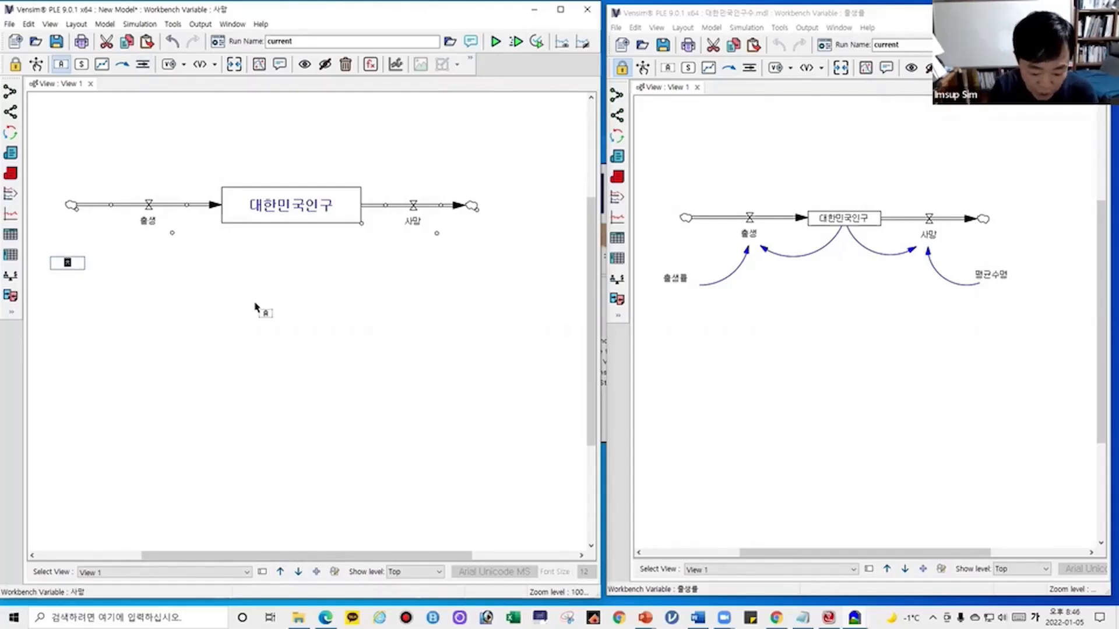
pyautogui.write('생률')
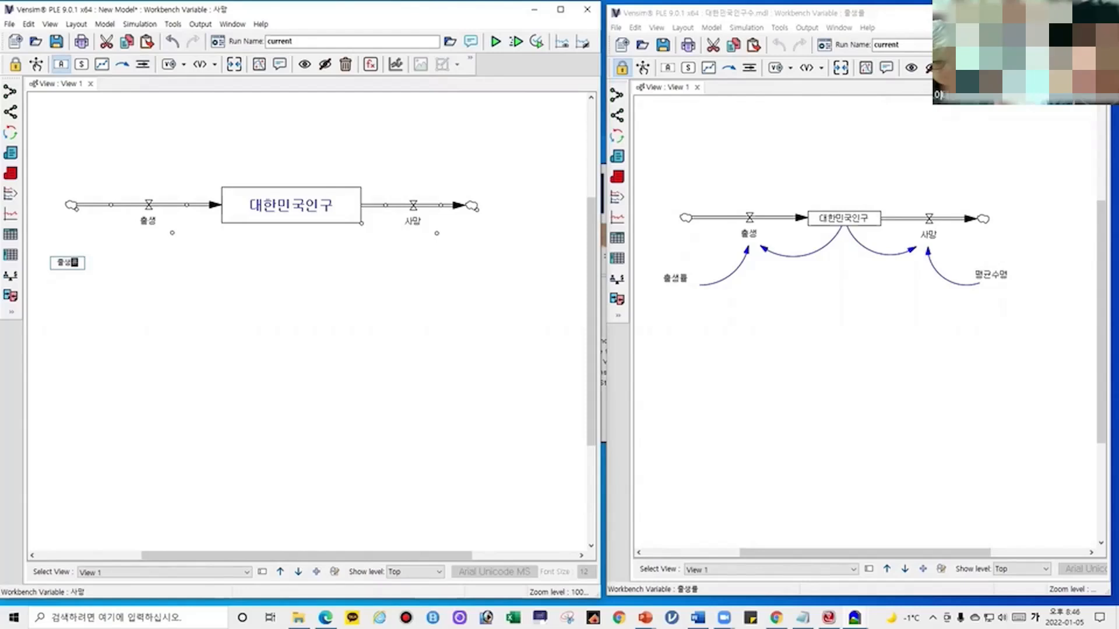
pyautogui.press('Return')
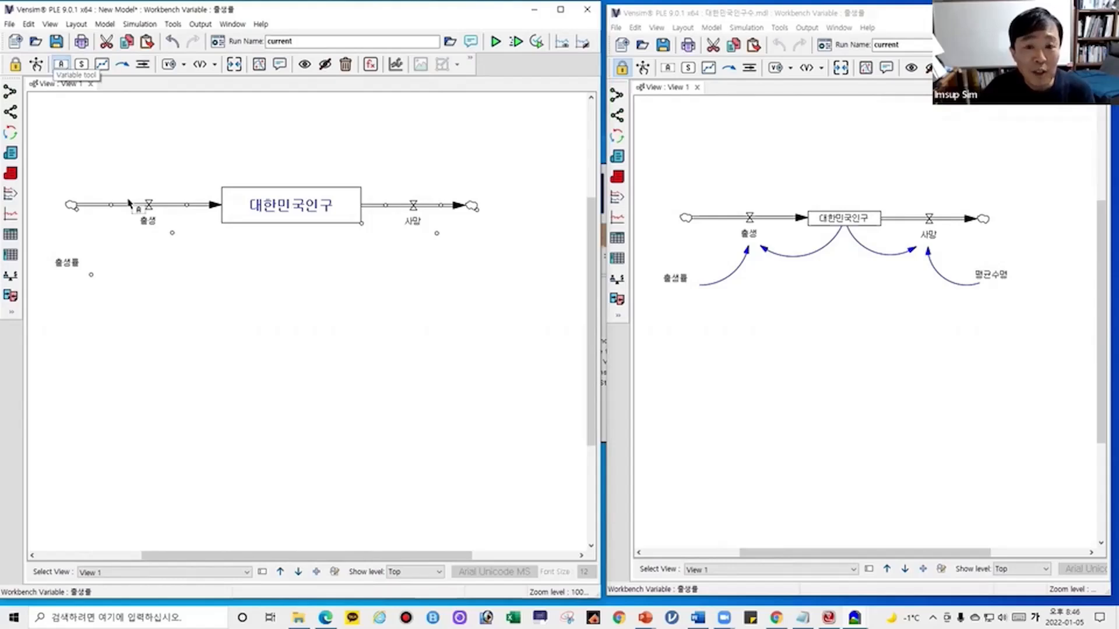
# Step: Add a variable named 평균수명 below and to the right of the 사망 flow, and shift it slightly away from the flow
pyautogui.click(456, 268)
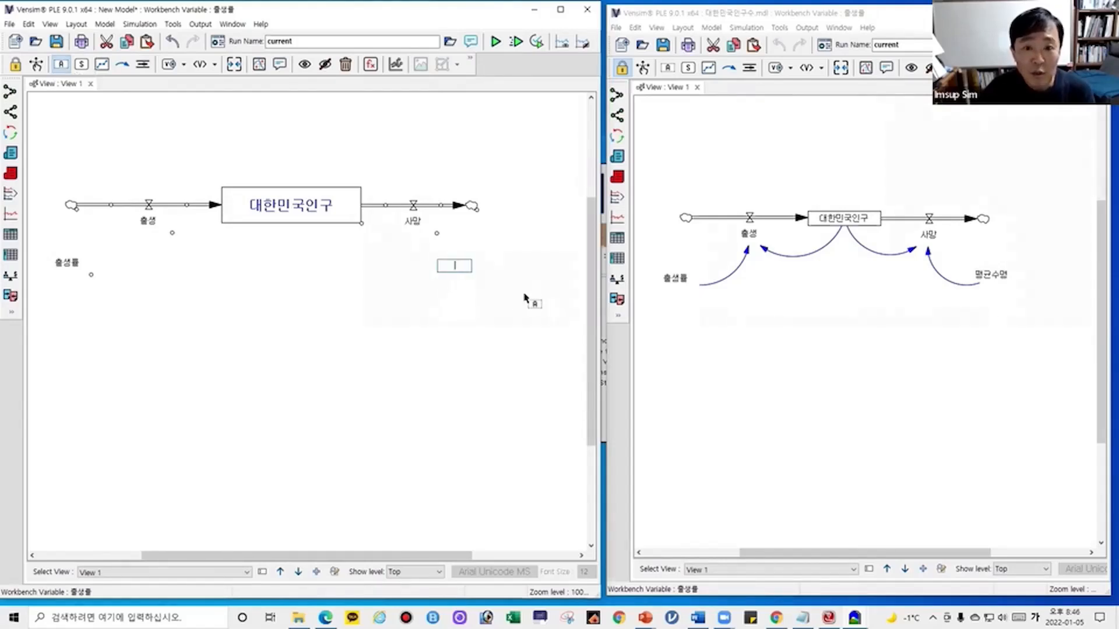
pyautogui.write('평균')
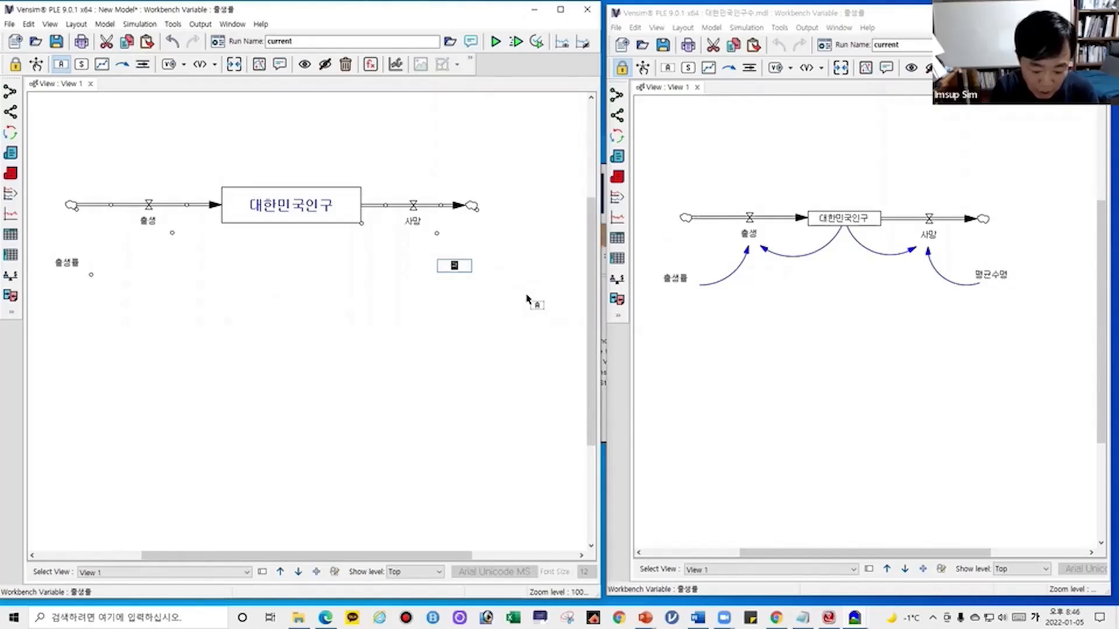
pyautogui.write('수')
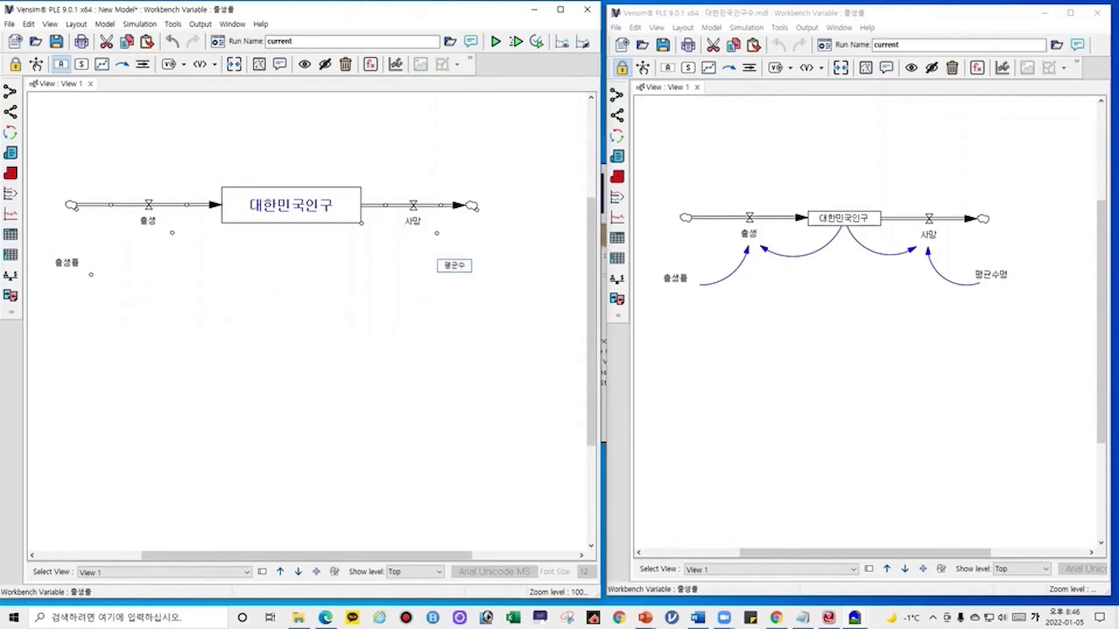
pyautogui.write('명')
pyautogui.press('Return')
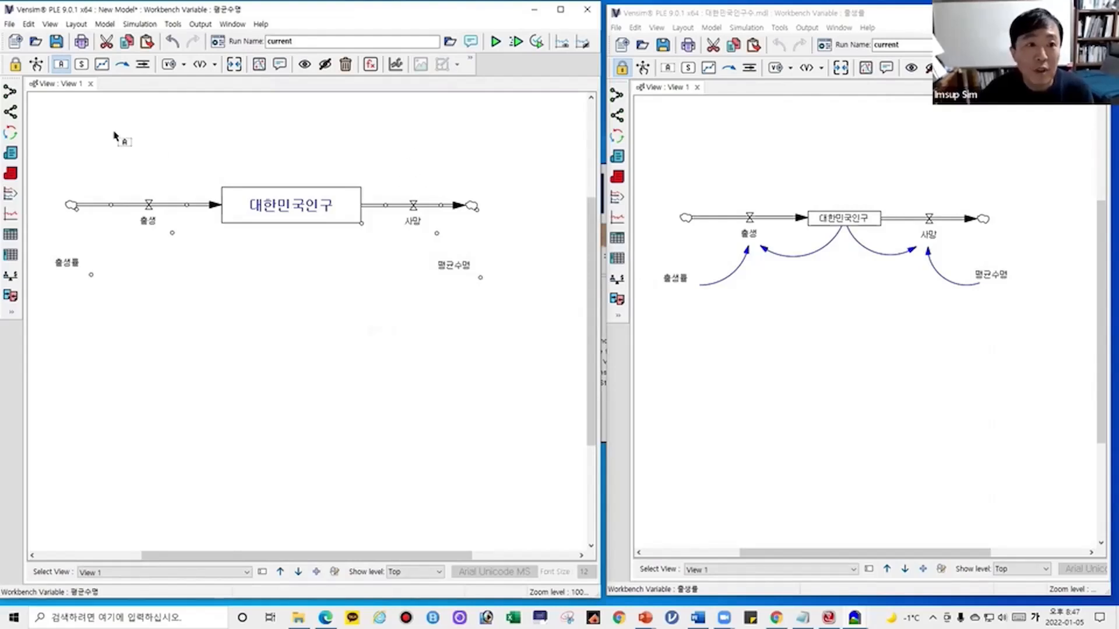
pyautogui.click(36, 64)
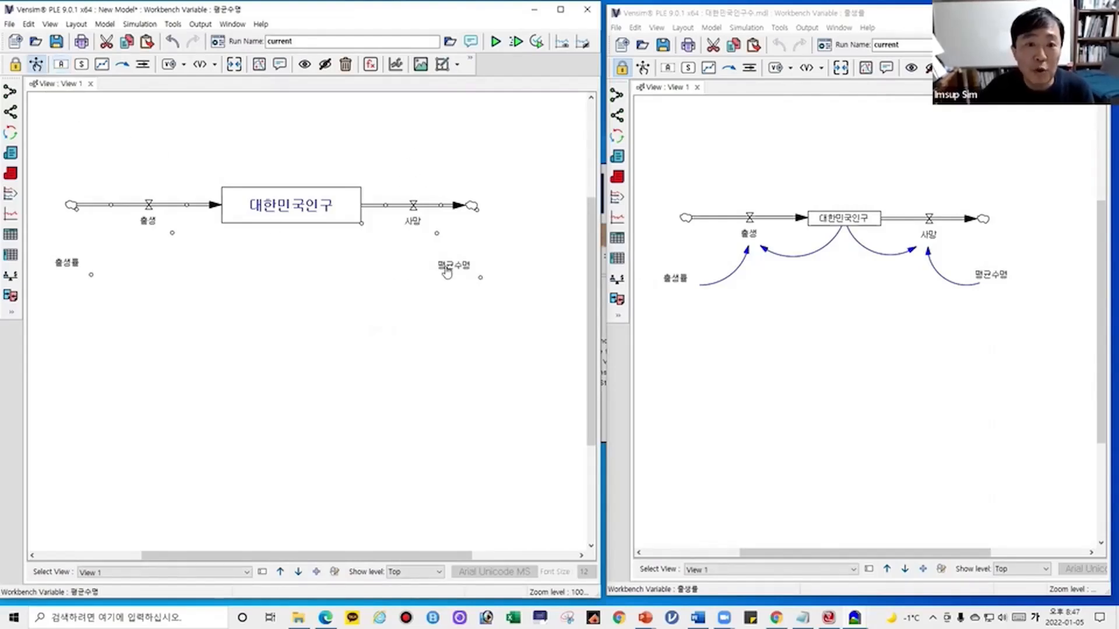
pyautogui.moveTo(445, 271)
pyautogui.mouseDown()
pyautogui.moveTo(462, 298)
pyautogui.moveTo(461, 276)
pyautogui.mouseUp()
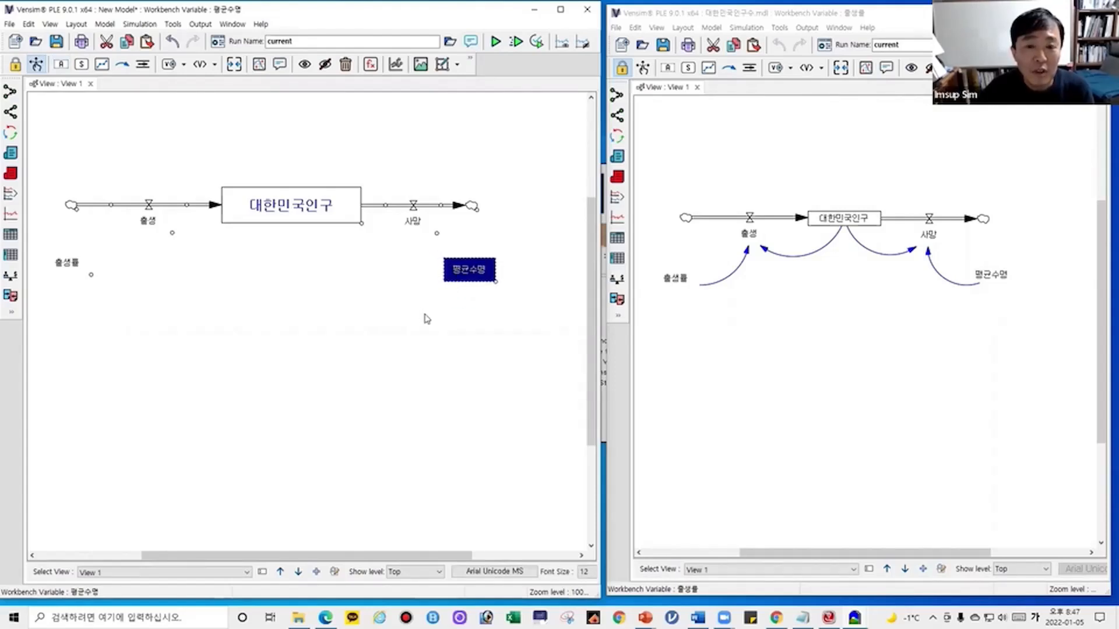
pyautogui.click(425, 316)
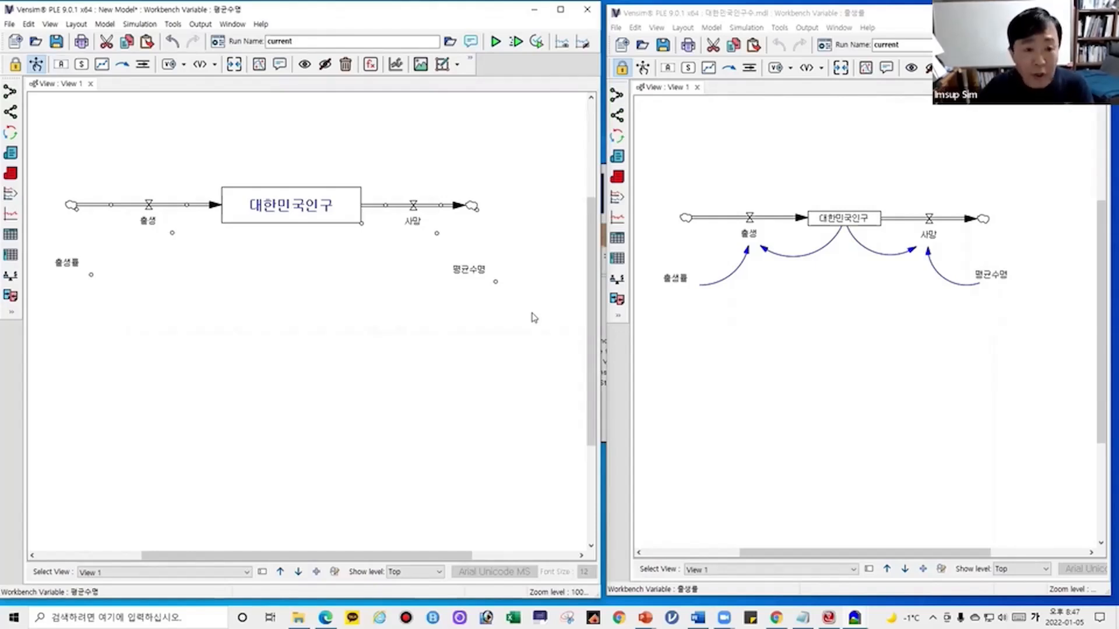
pyautogui.scroll(-2, 533, 318)
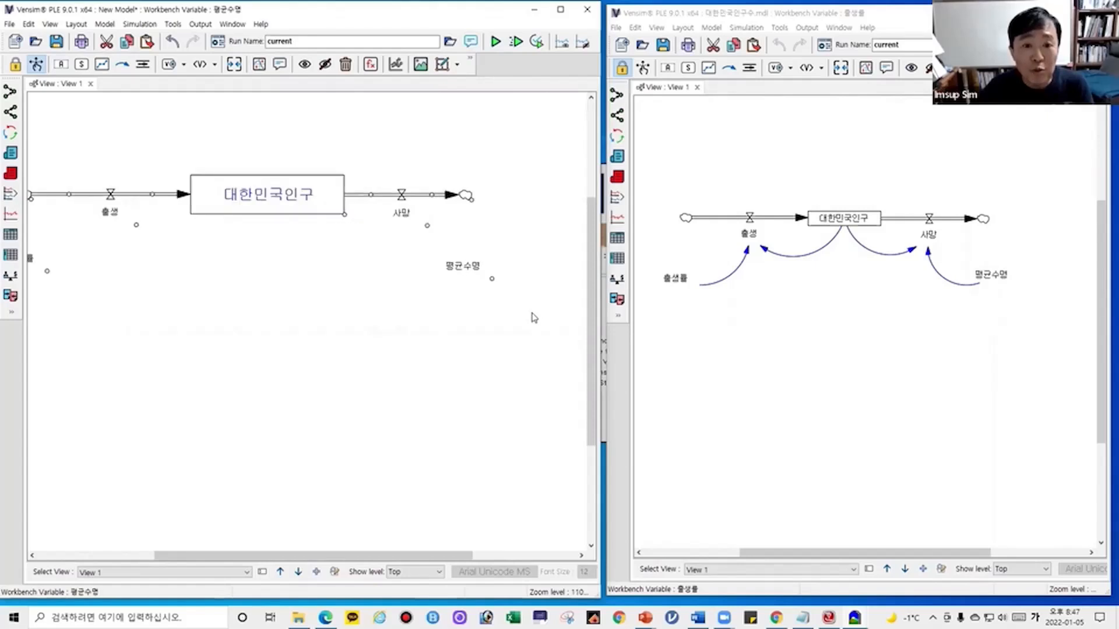
pyautogui.scroll(2, 534, 318)
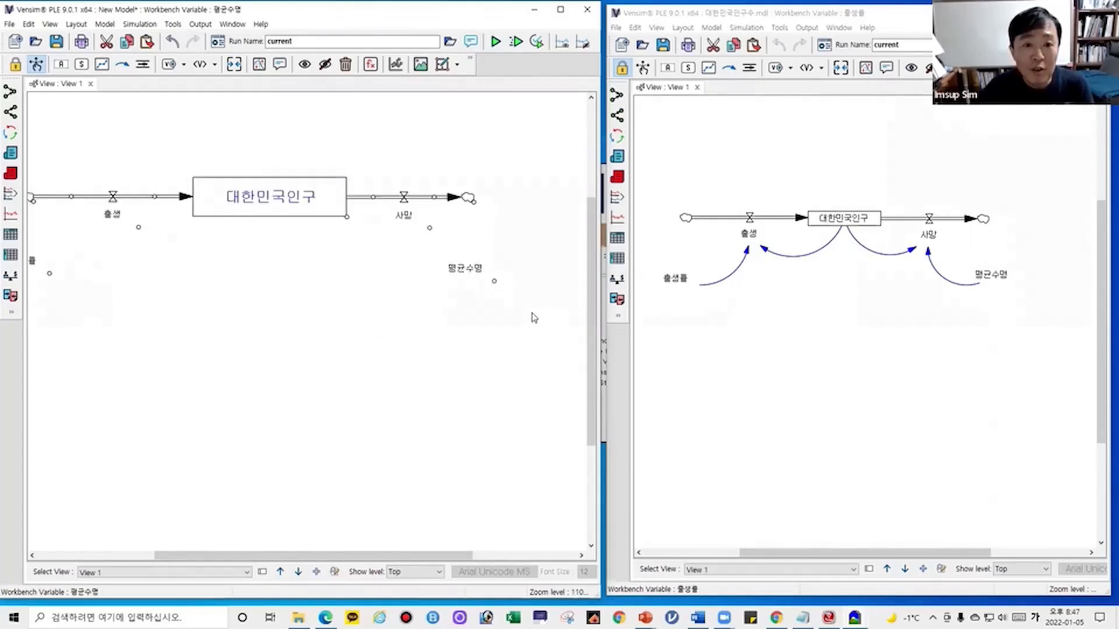
pyautogui.scroll(1, 534, 318)
pyautogui.scroll(-1, 535, 318)
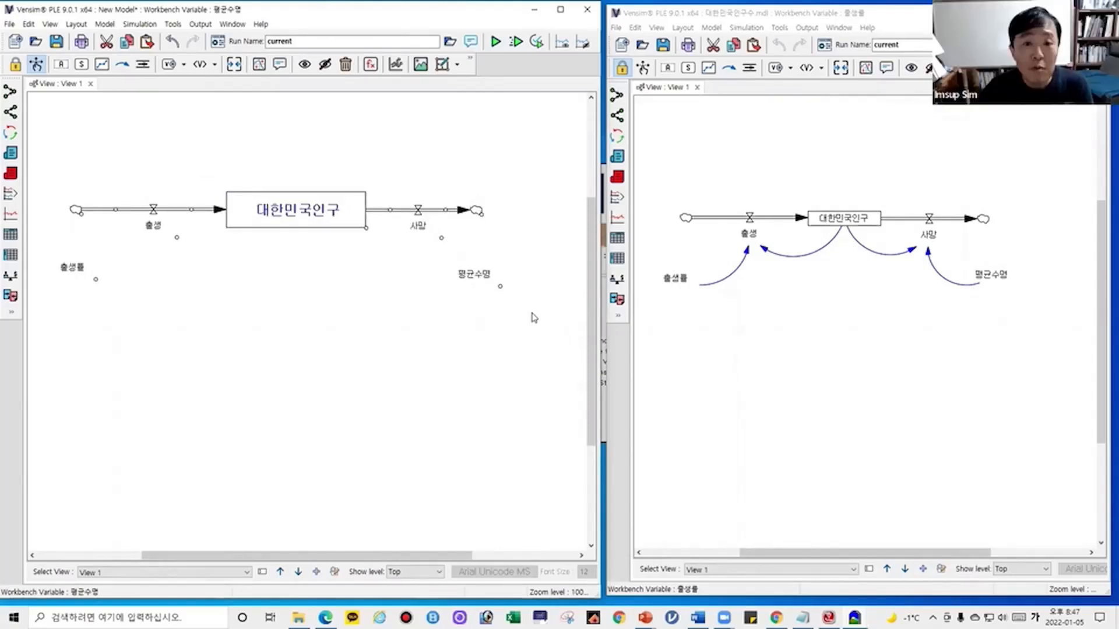
pyautogui.scroll(2, 534, 317)
pyautogui.scroll(-3, 534, 317)
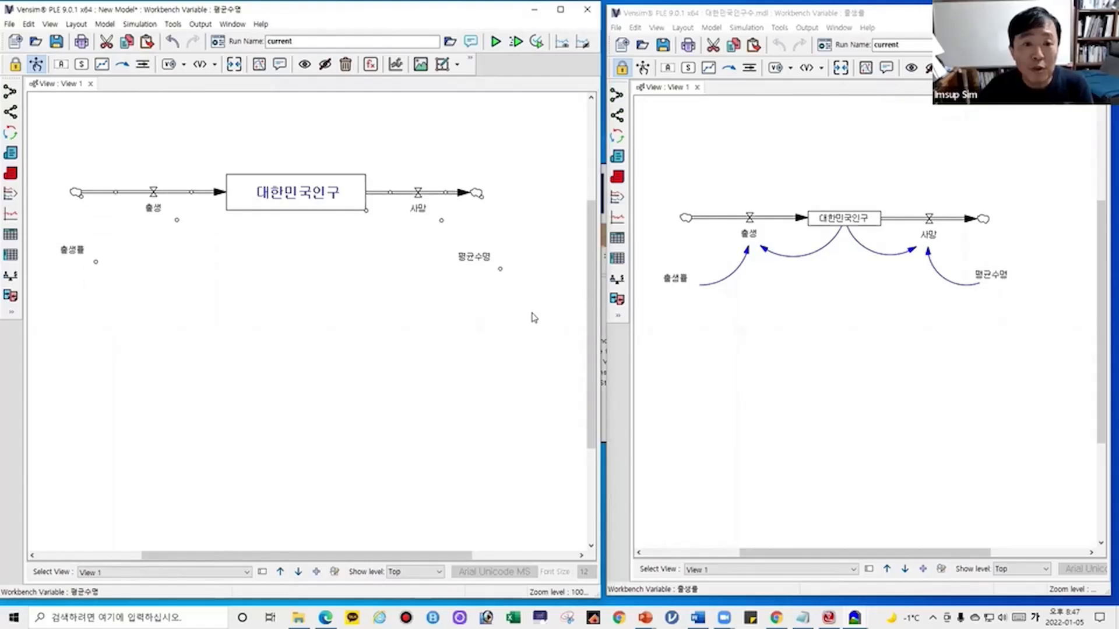
pyautogui.scroll(1, 534, 318)
pyautogui.scroll(2, 534, 318)
pyautogui.scroll(-2, 535, 318)
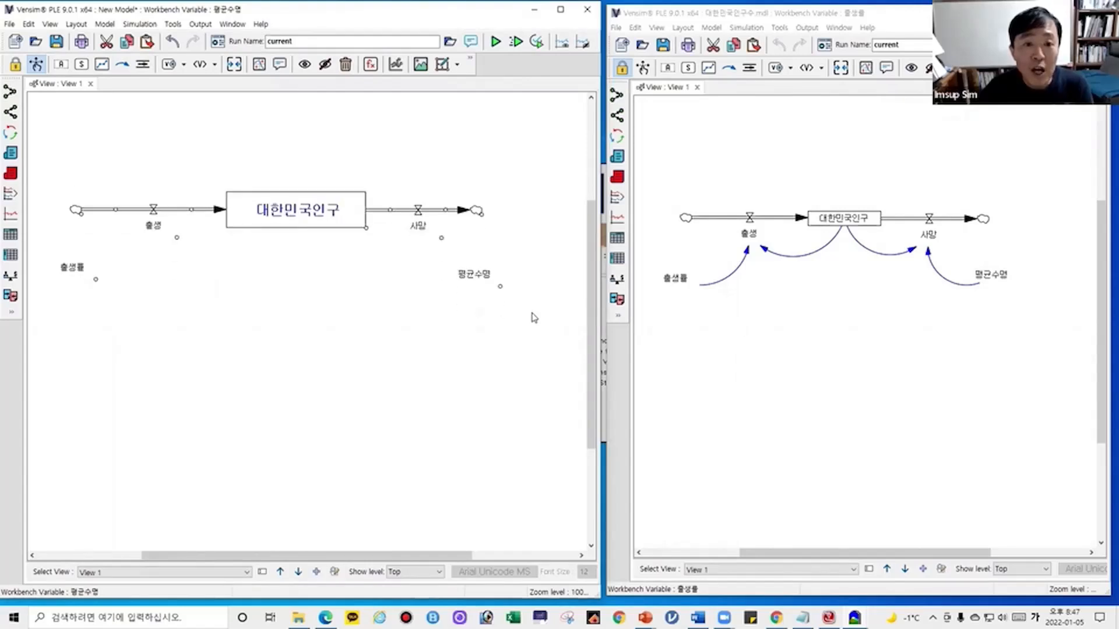
pyautogui.scroll(1, 534, 318)
pyautogui.scroll(-1, 534, 318)
pyautogui.scroll(1, 535, 317)
pyautogui.scroll(-1, 534, 318)
pyautogui.scroll(1, 535, 317)
pyautogui.scroll(-1, 534, 317)
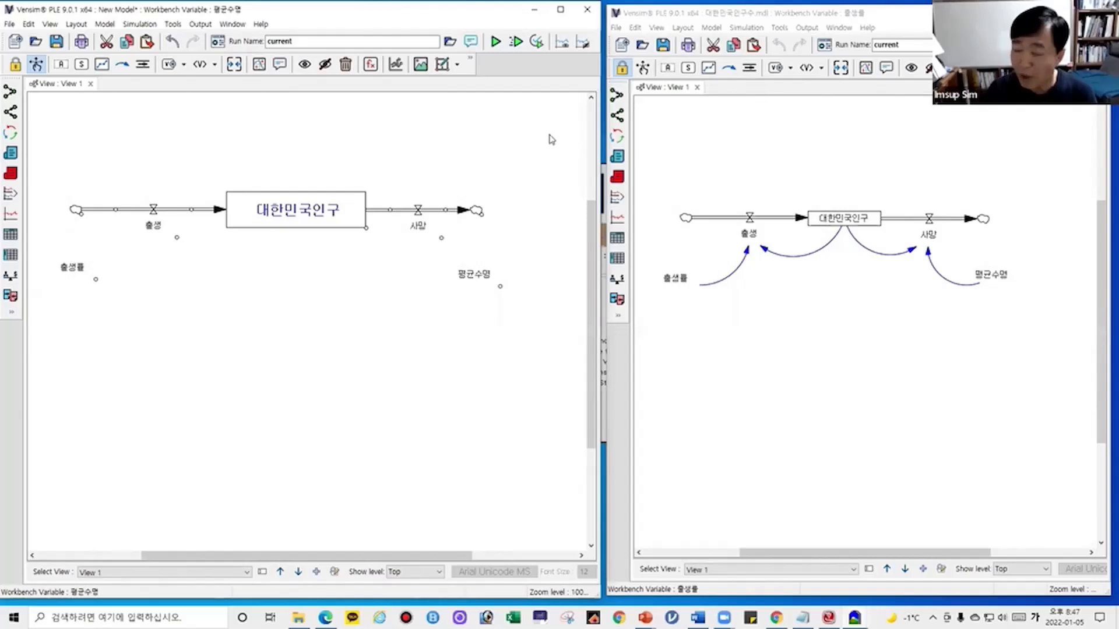
# Step: Draw an arrow from 출생률 to the 출생 flow and bend it so that it curves downward to the right
pyautogui.click(124, 70)
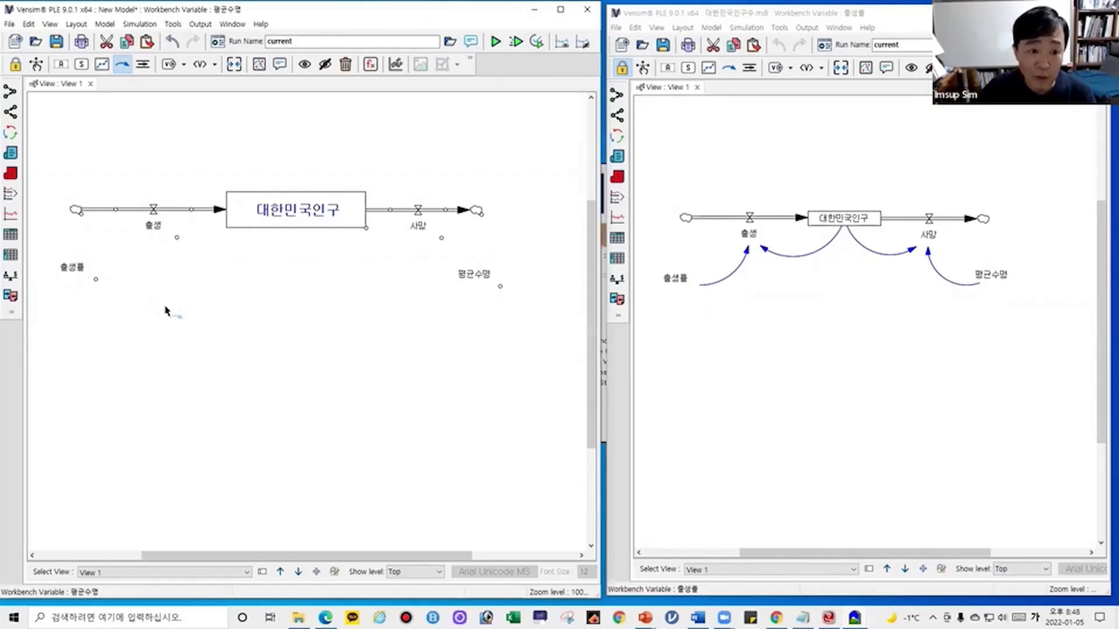
pyautogui.click(74, 269)
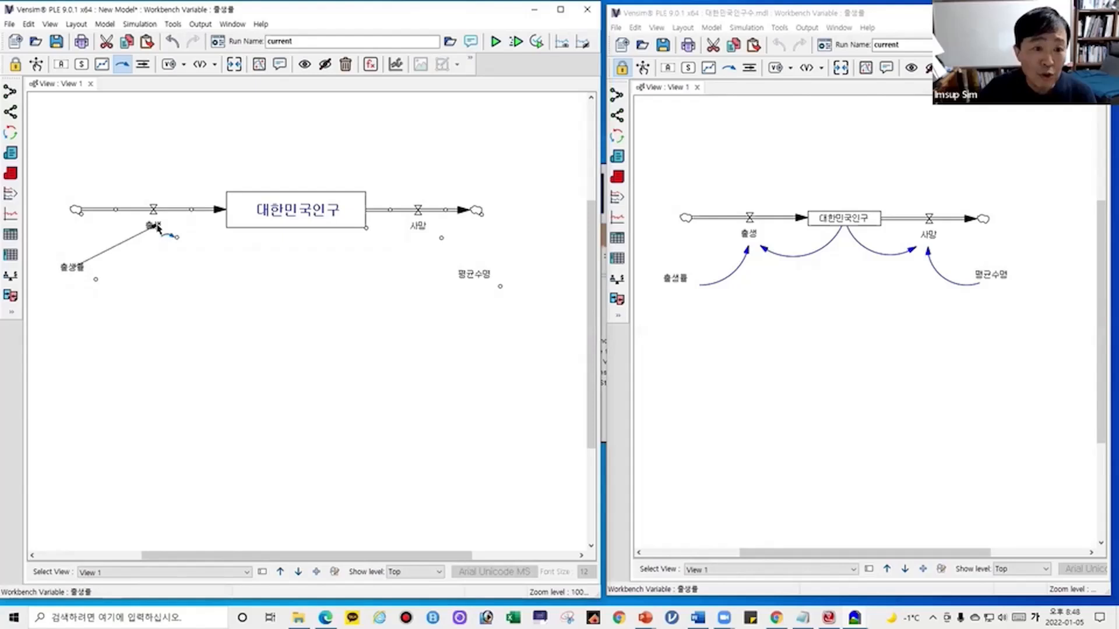
pyautogui.click(155, 226)
pyautogui.click(155, 227)
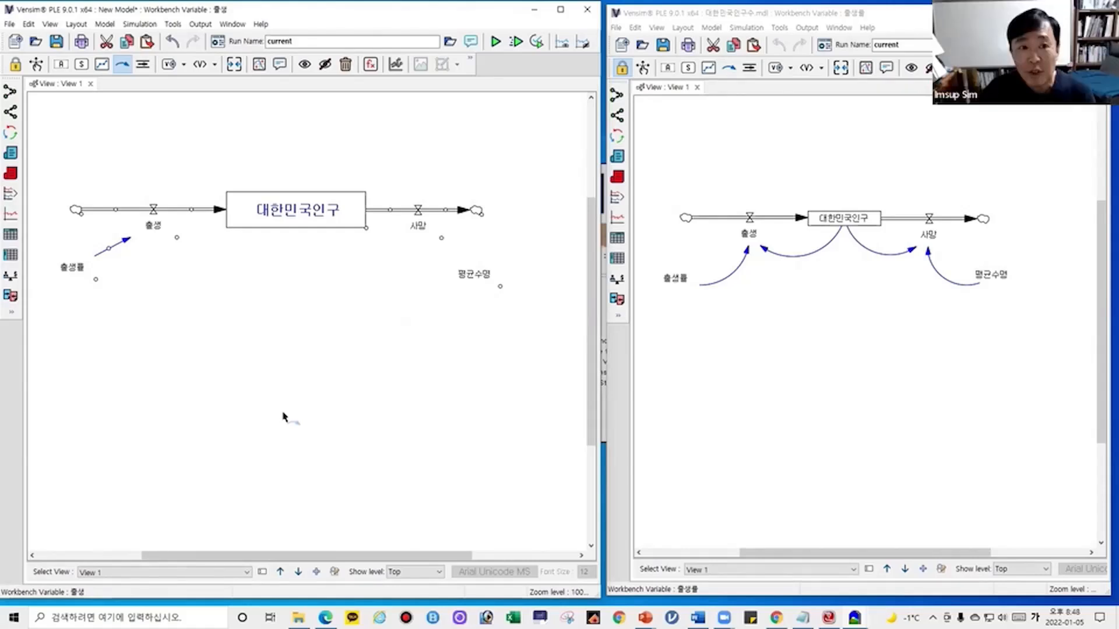
pyautogui.click(110, 252)
pyautogui.moveTo(110, 251); pyautogui.dragTo(131, 265)
pyautogui.click(245, 396)
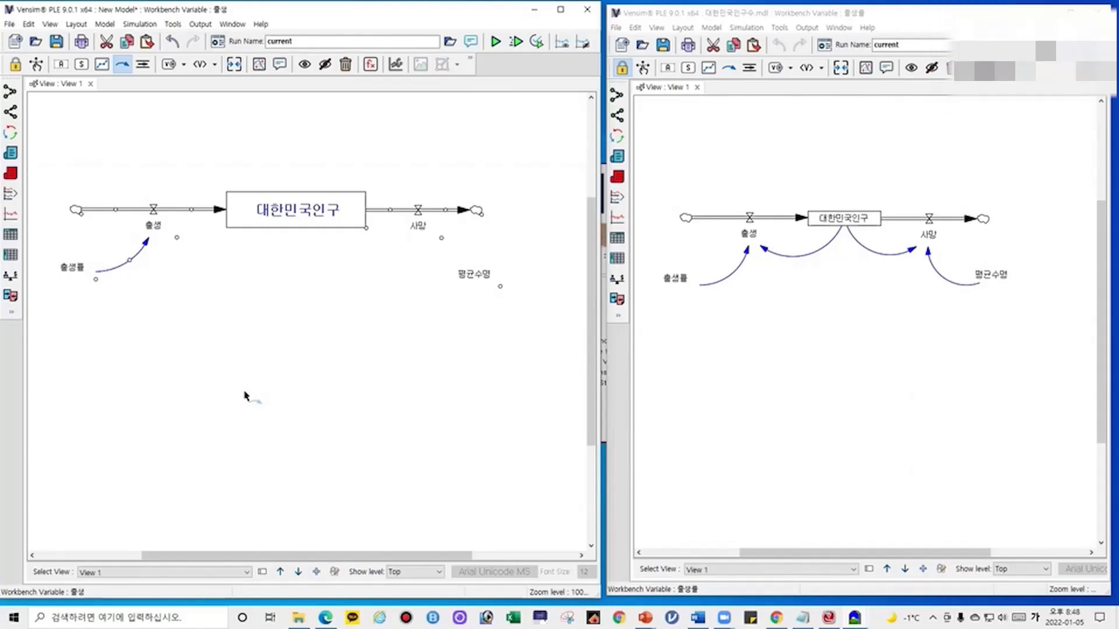
pyautogui.rightClick(131, 264)
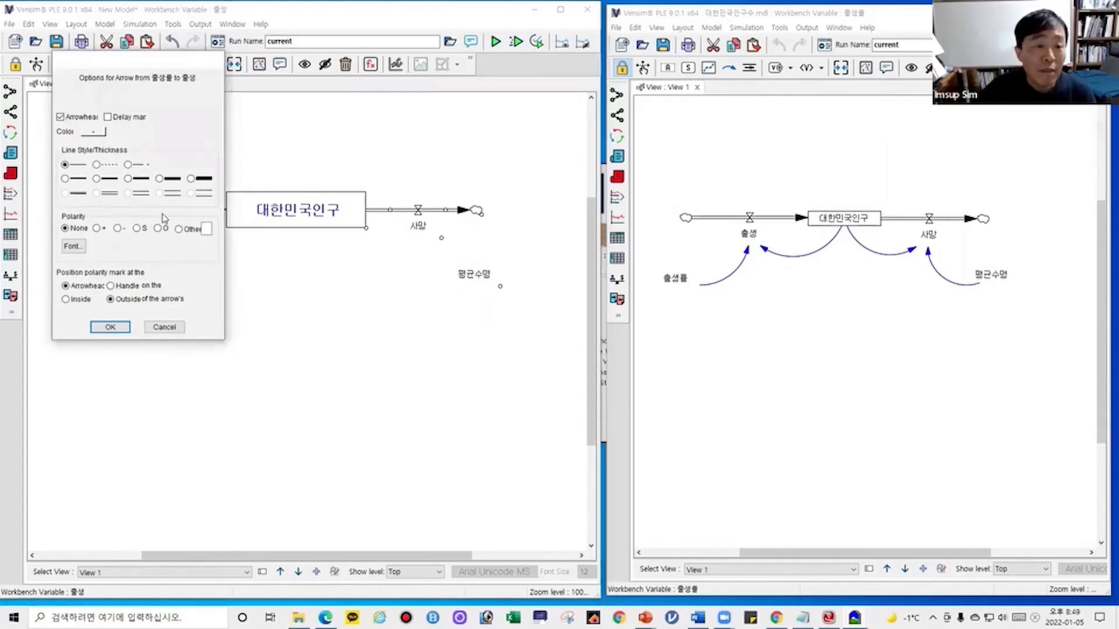
pyautogui.click(128, 179)
pyautogui.moveTo(149, 65); pyautogui.dragTo(401, 163)
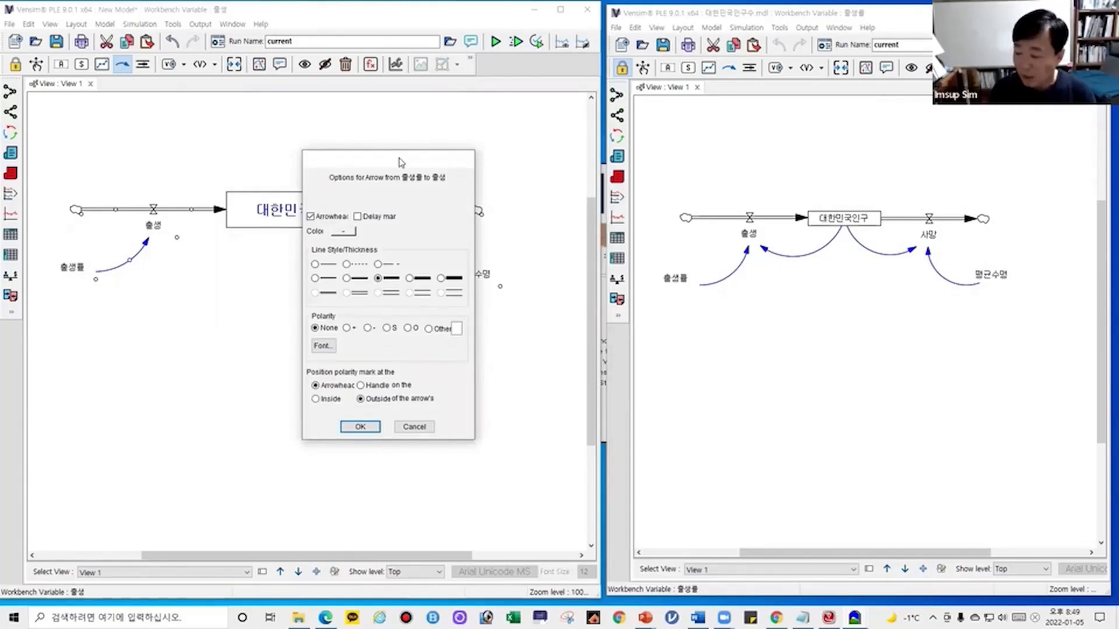
pyautogui.click(403, 427)
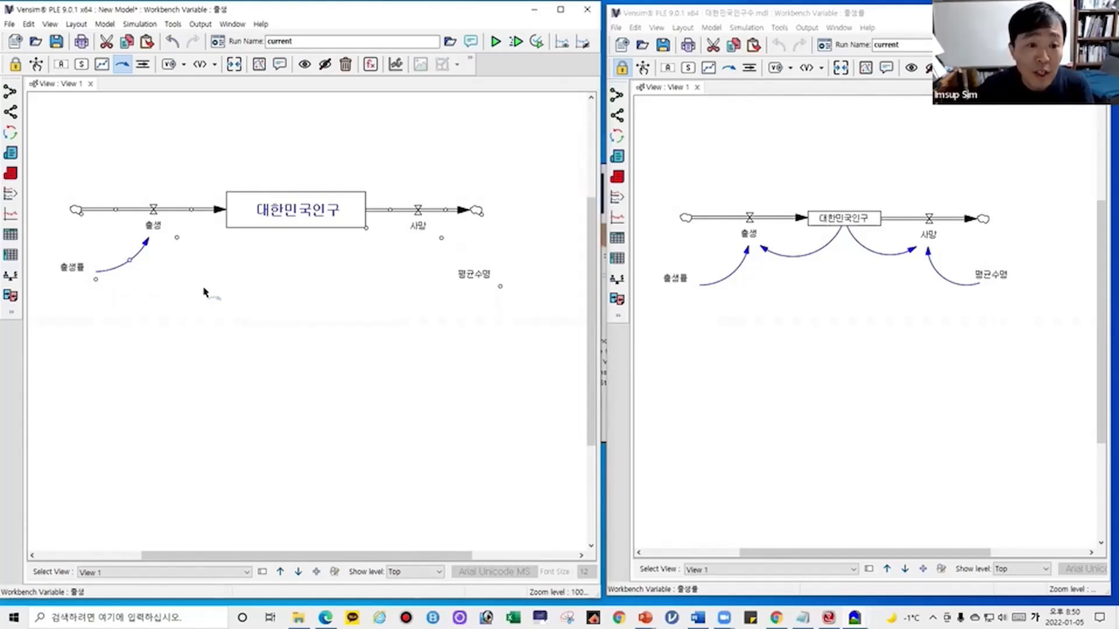
# Step: Set the polarity of the arrow from 출생률 to 출생 to +, marked outside the curve at the arrowhead
pyautogui.rightClick(130, 264)
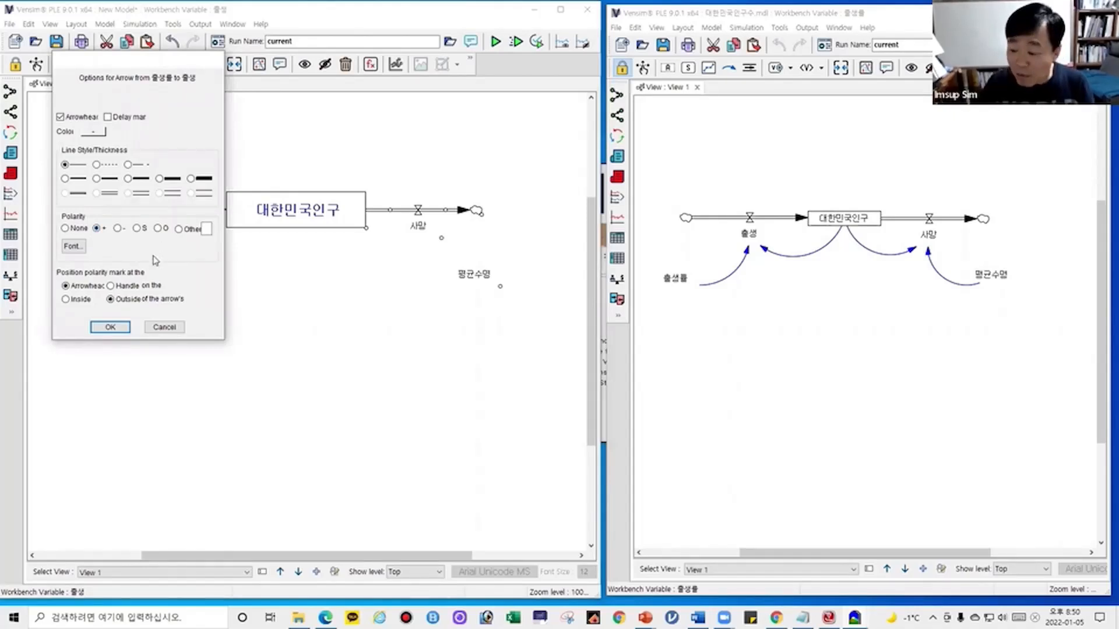
pyautogui.click(137, 229)
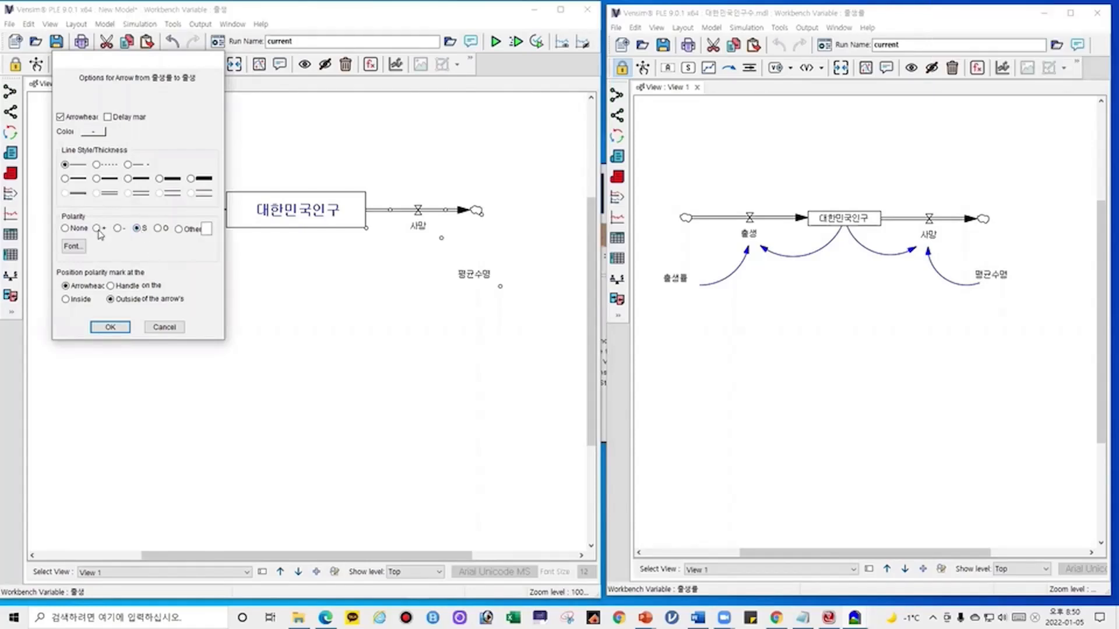
pyautogui.click(97, 228)
pyautogui.click(110, 327)
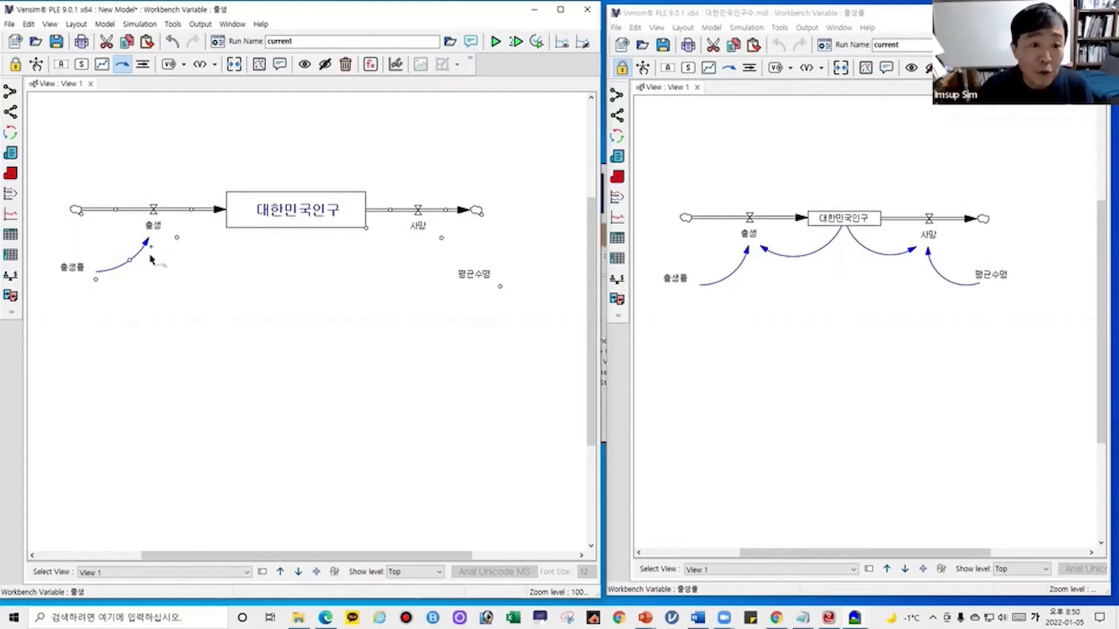
# Step: Place the + mark of the 출생률-to-출생 arrow inside the curve at the arrowhead, and move it to the handle
pyautogui.rightClick(130, 262)
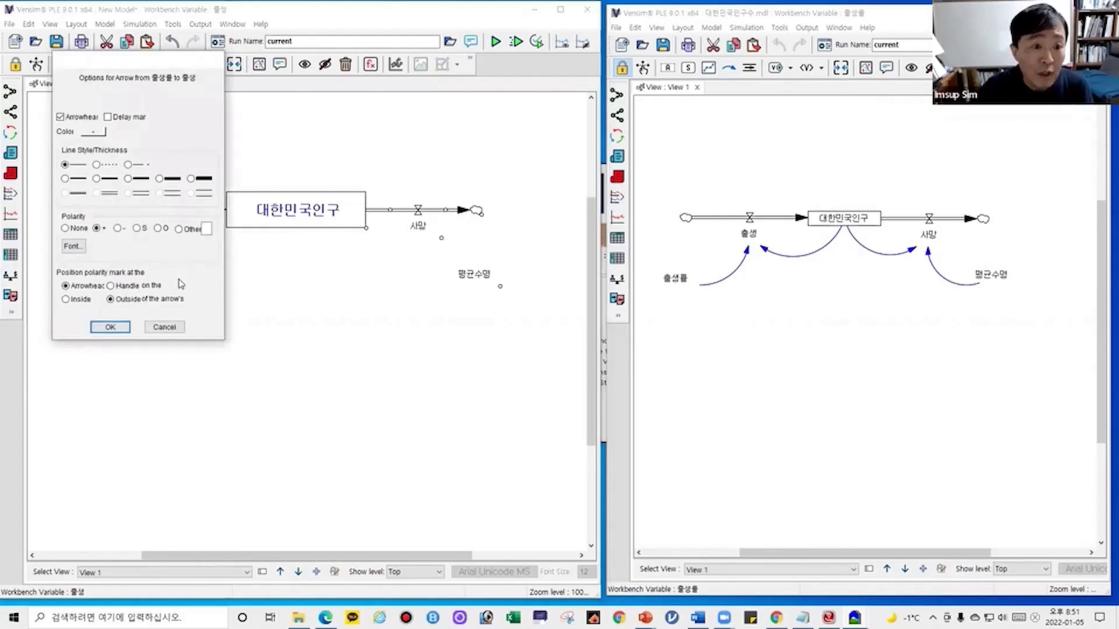
pyautogui.click(66, 300)
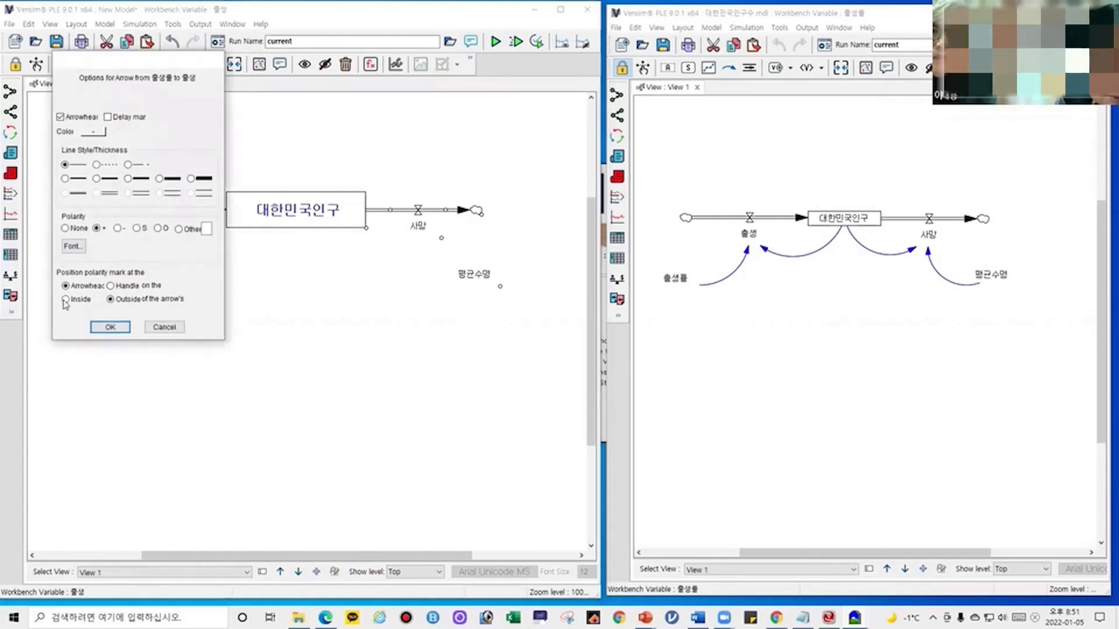
pyautogui.click(101, 327)
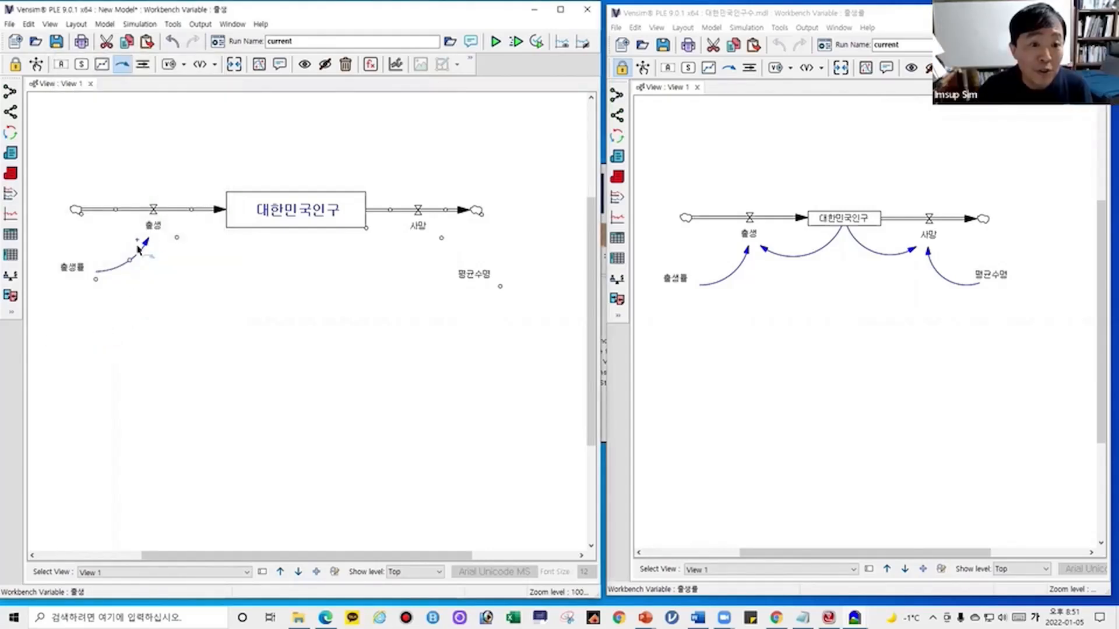
pyautogui.rightClick(130, 263)
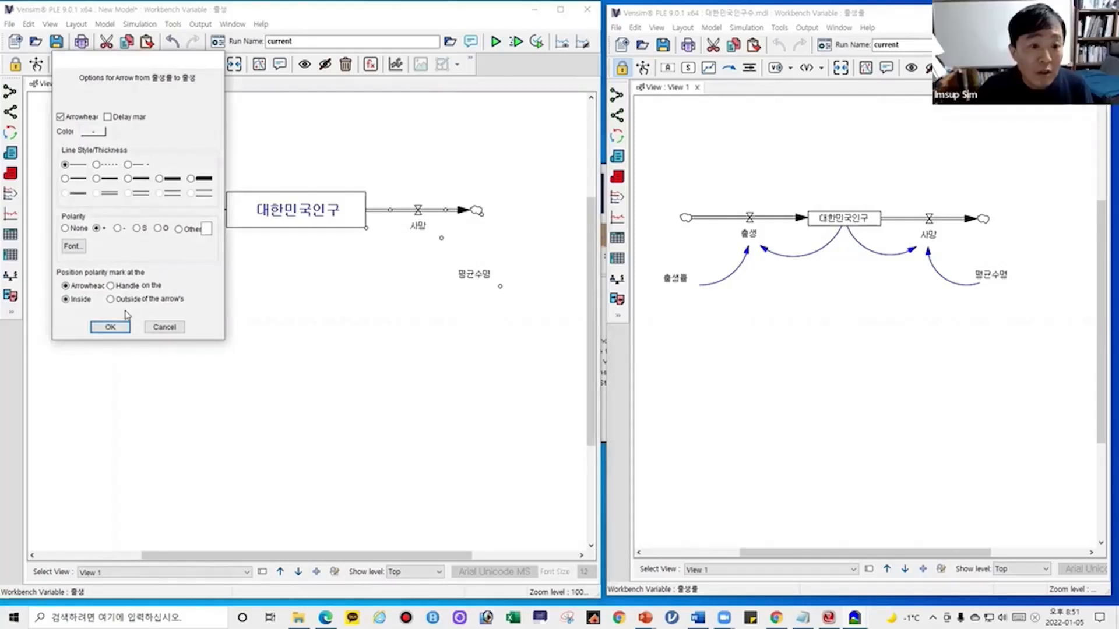
pyautogui.click(110, 285)
pyautogui.click(110, 327)
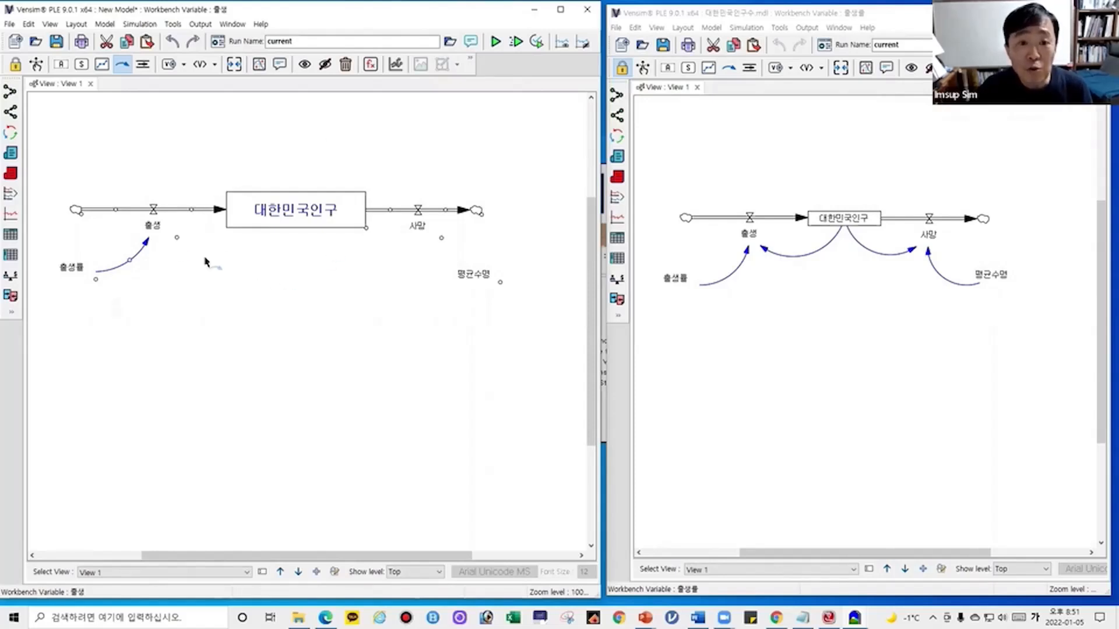
# Step: Set the 출생률-to-출생 arrow's polarity to +, positioned outside the curve at the arrowhead
pyautogui.rightClick(129, 263)
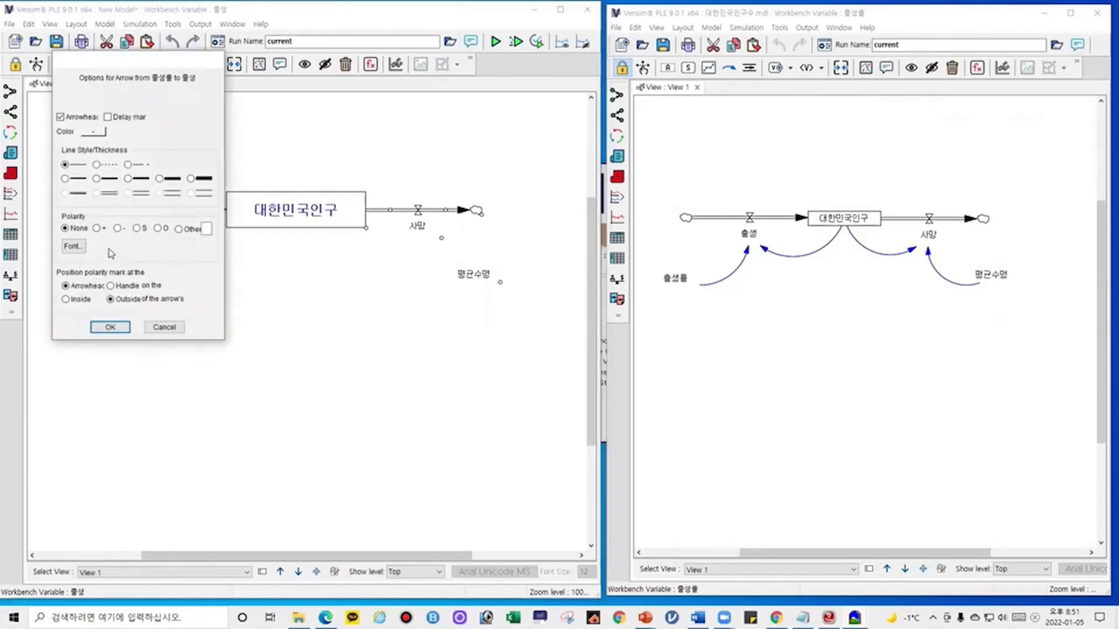
pyautogui.click(96, 228)
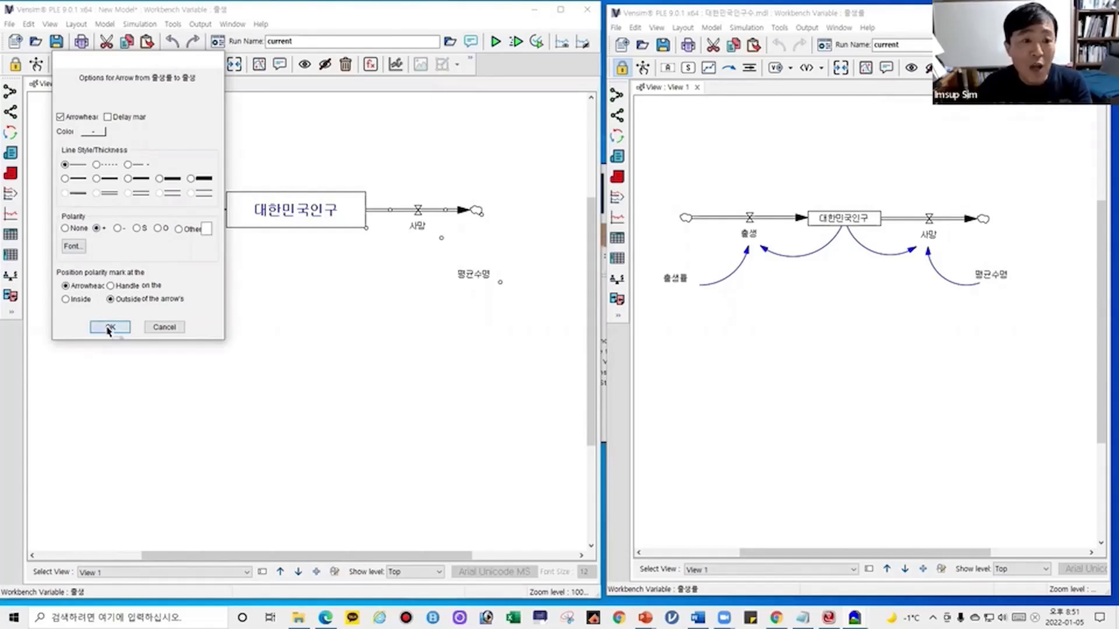
pyautogui.click(109, 328)
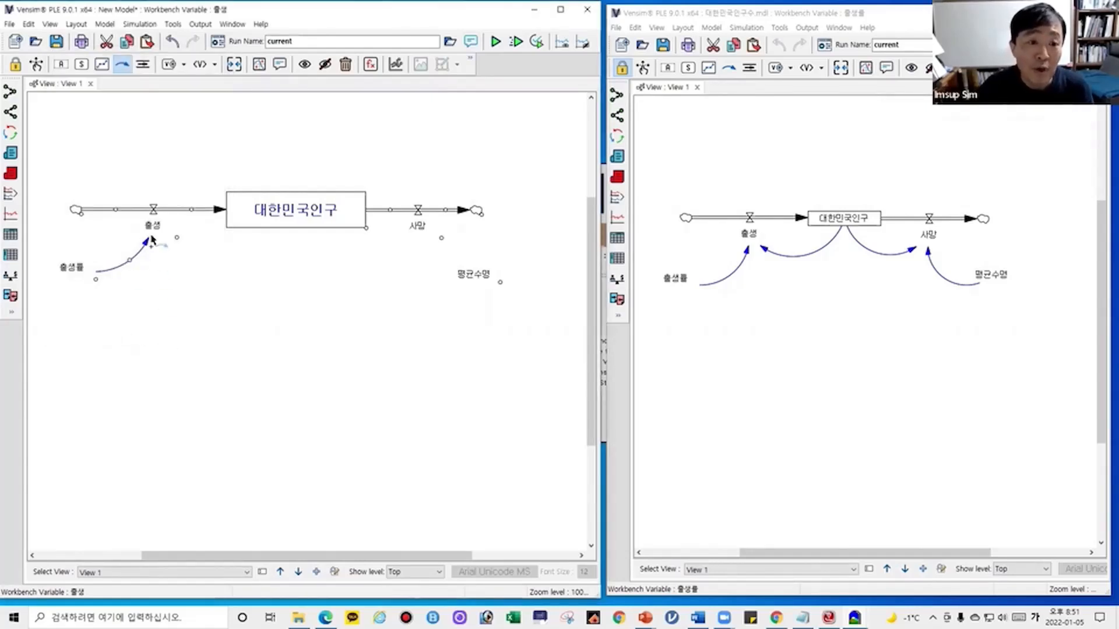
# Step: Give the arrow from 출생률 to 출생 a thicker single line and colour it red
pyautogui.rightClick(130, 261)
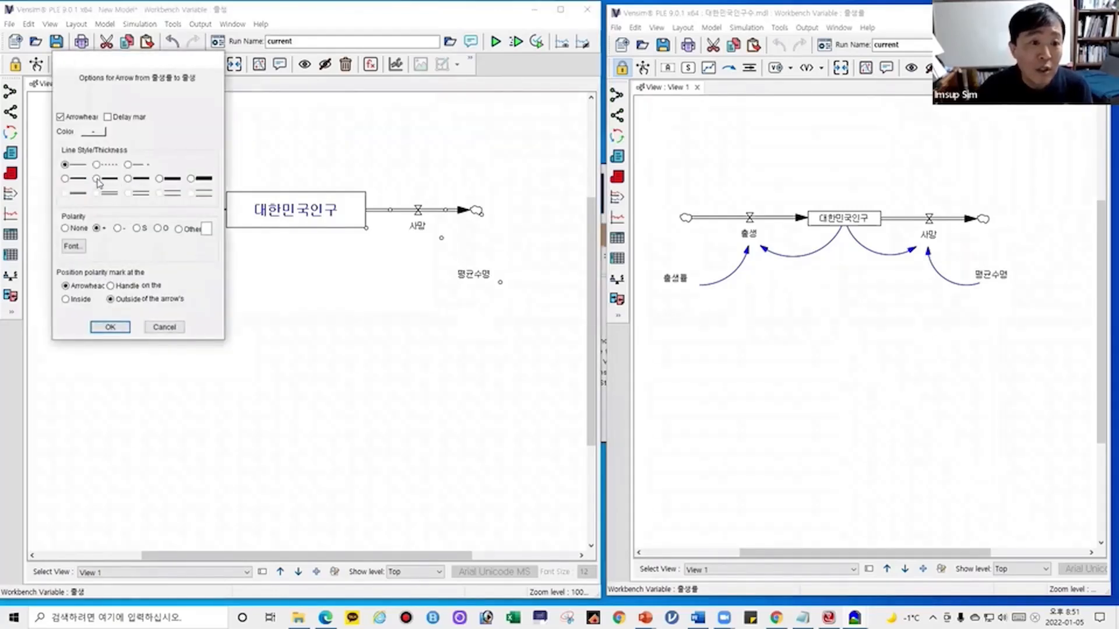
pyautogui.click(128, 179)
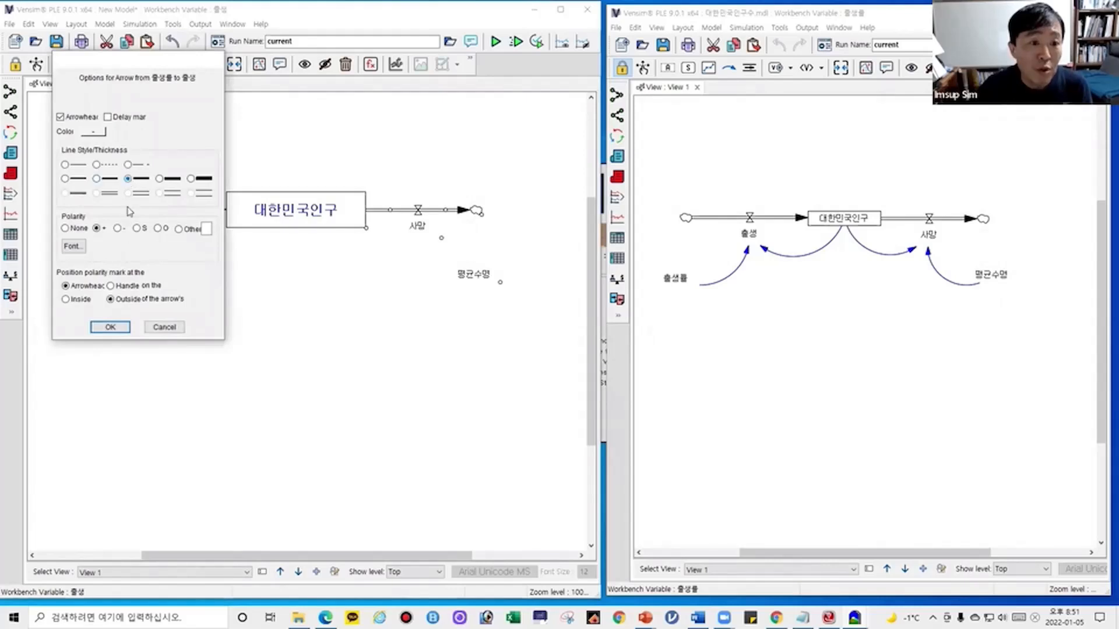
pyautogui.click(93, 132)
pyautogui.click(90, 167)
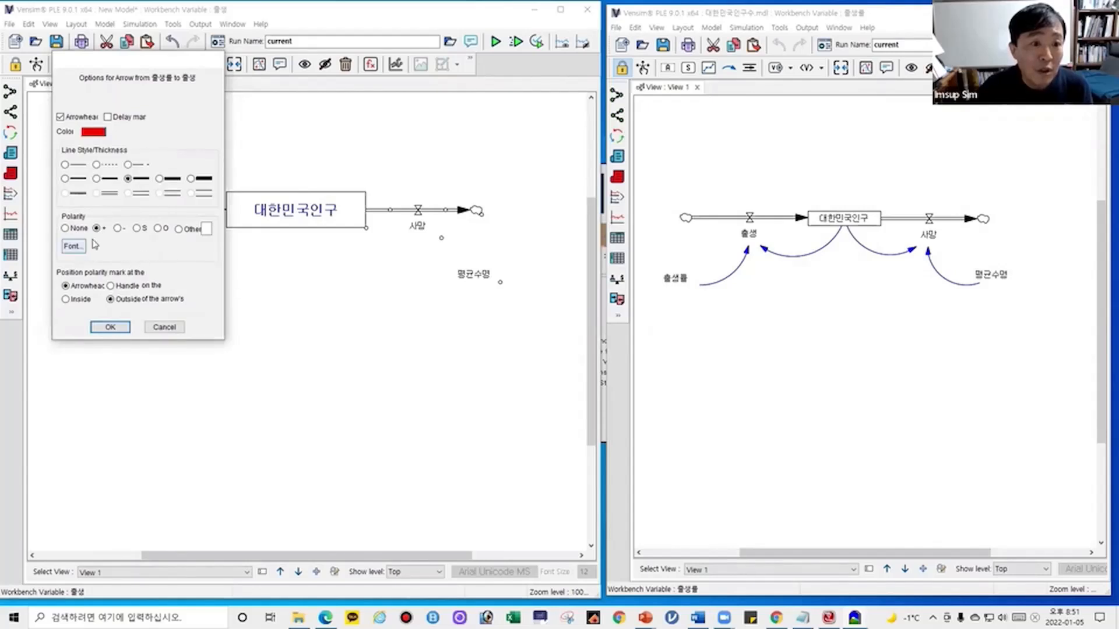
# Step: Format the + mark on the 출생률-to-출생 arrow as bold, size 22, apply the arrow options, and undo the arrow's formatting
pyautogui.click(74, 247)
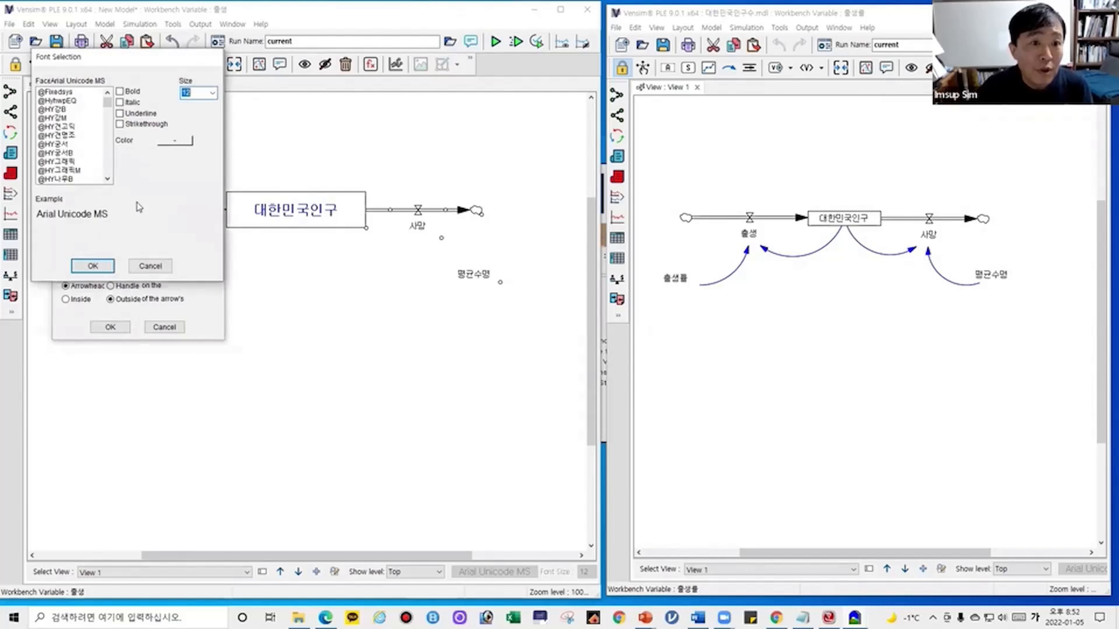
pyautogui.click(120, 92)
pyautogui.click(212, 93)
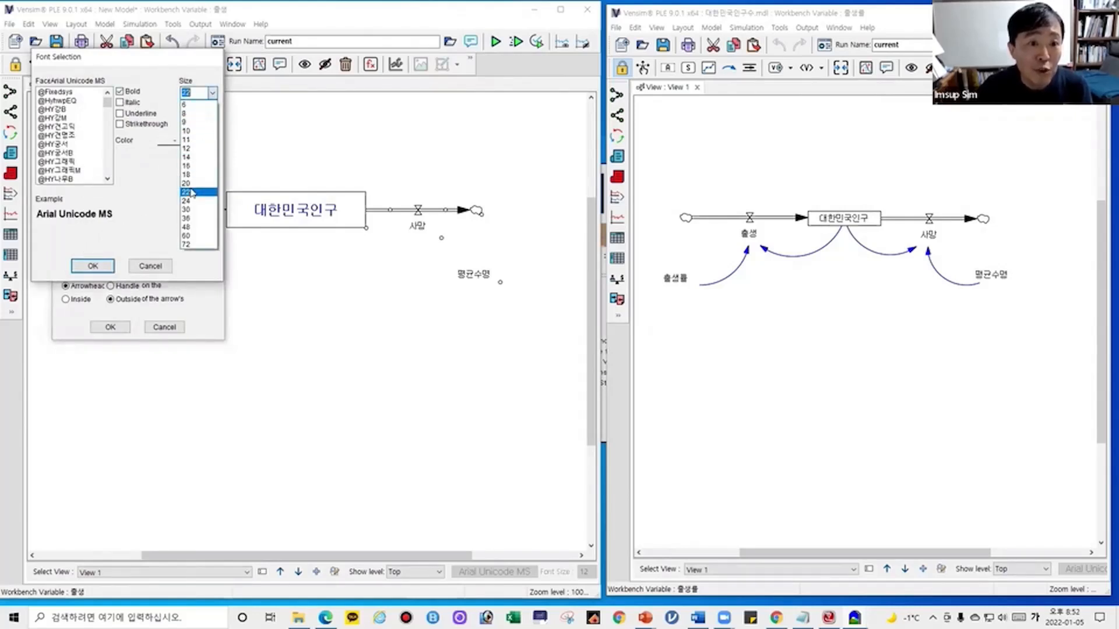
pyautogui.click(192, 192)
pyautogui.click(94, 266)
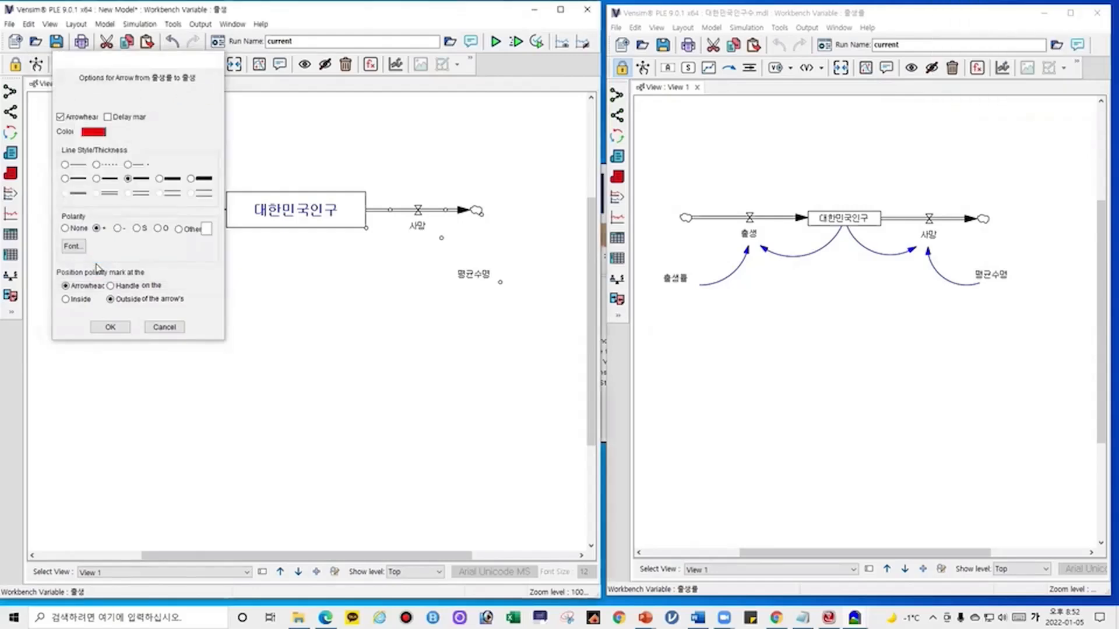
pyautogui.click(111, 327)
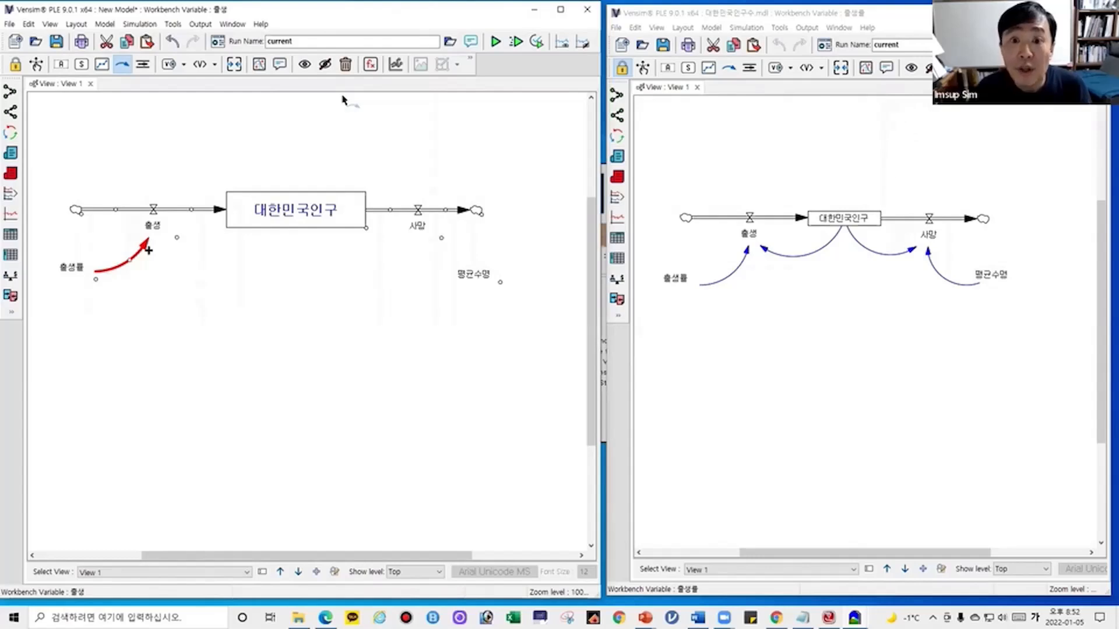
pyautogui.hotkey('ctrl', 'z')
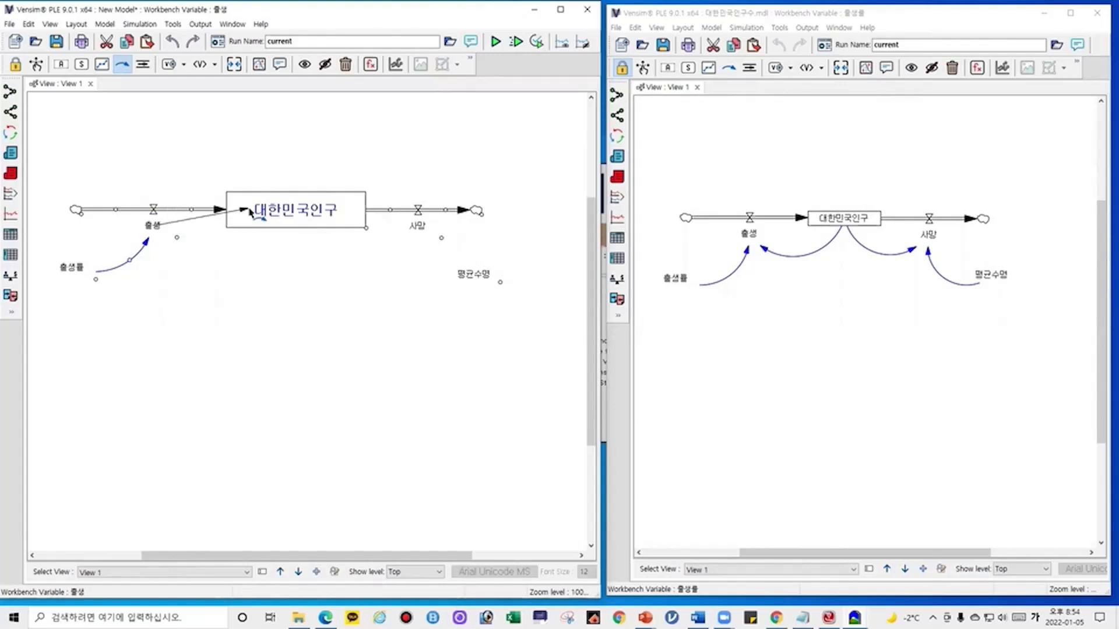
# Step: Try an arrow from 출생 to 대한민국인구 that arches above the inflow, and undo it
pyautogui.click(233, 220)
pyautogui.moveTo(199, 225); pyautogui.dragTo(192, 169)
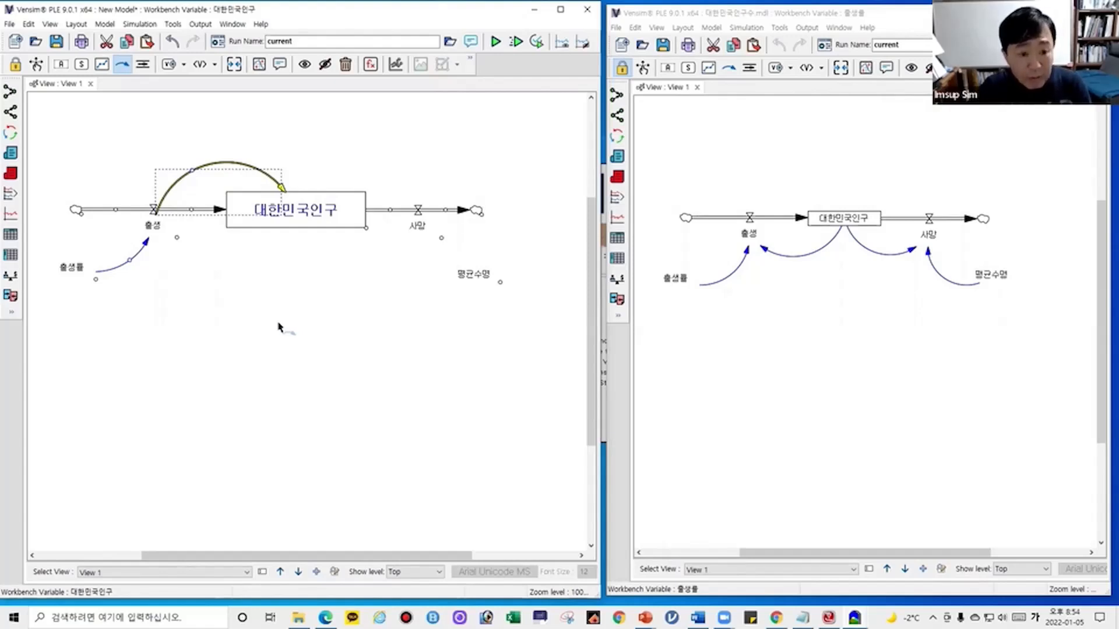
pyautogui.hotkey('ctrl', 'z')
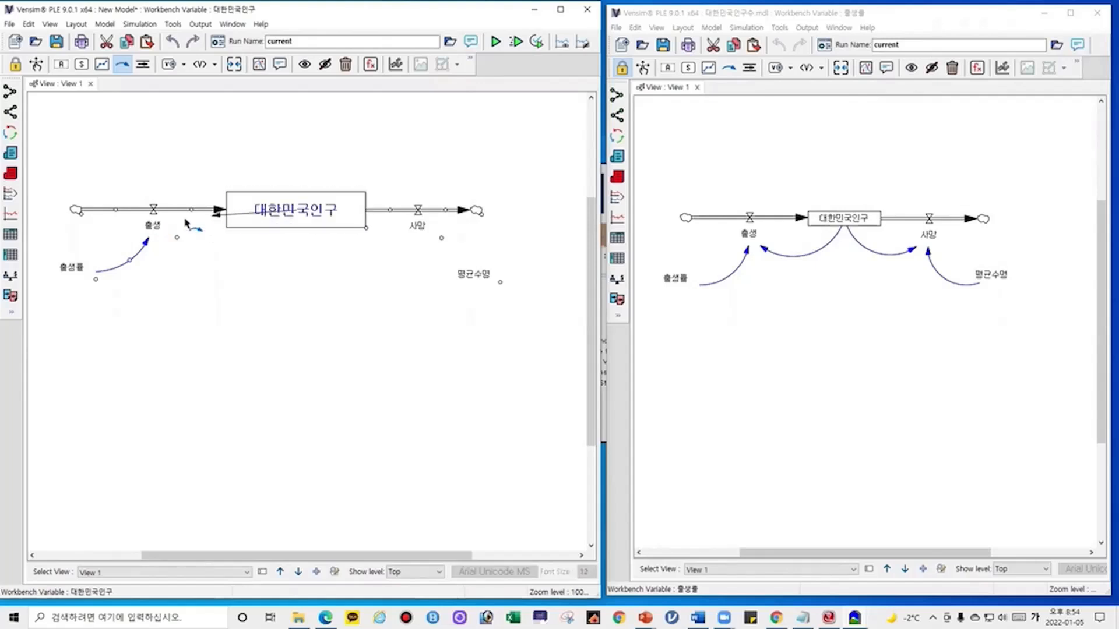
# Step: Draw an arrow from 대한민국인구 to 출생 and bend it into a curve below the inflow
pyautogui.click(154, 223)
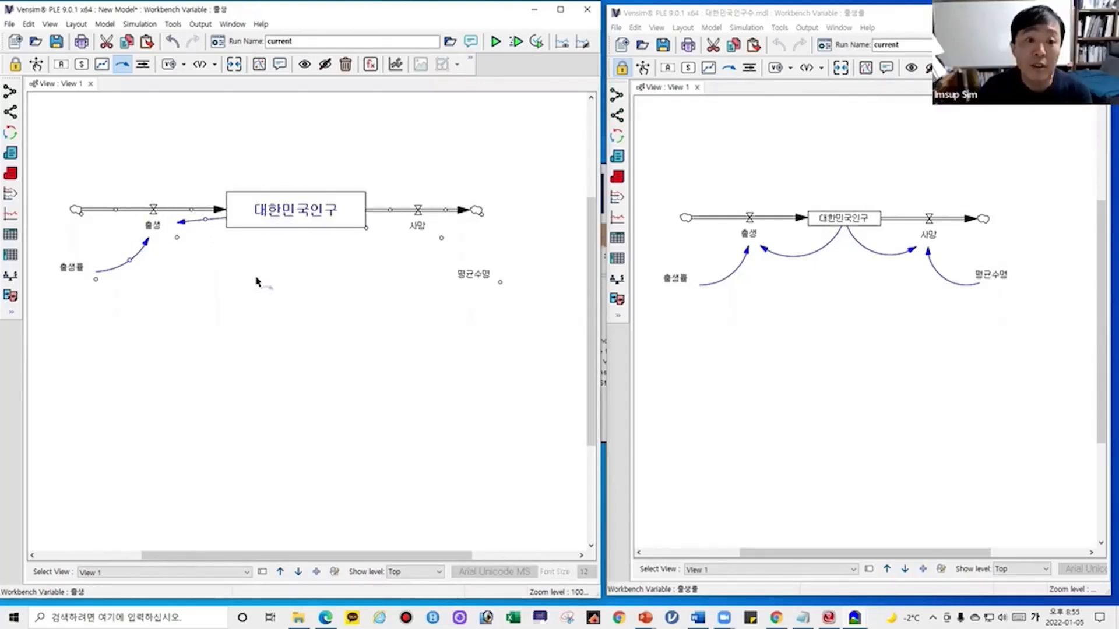
pyautogui.moveTo(205, 221); pyautogui.dragTo(210, 262)
pyautogui.click(327, 331)
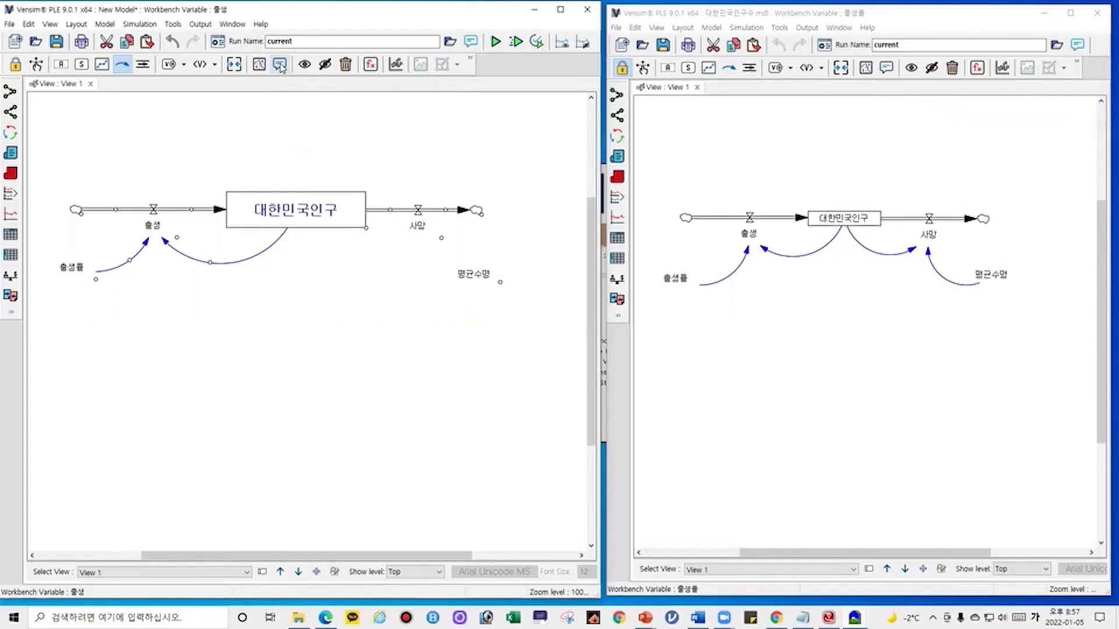
# Step: Place a comment inside the loop between 출생 and 대한민국인구 using the built-in image listed just below the balance
pyautogui.click(280, 65)
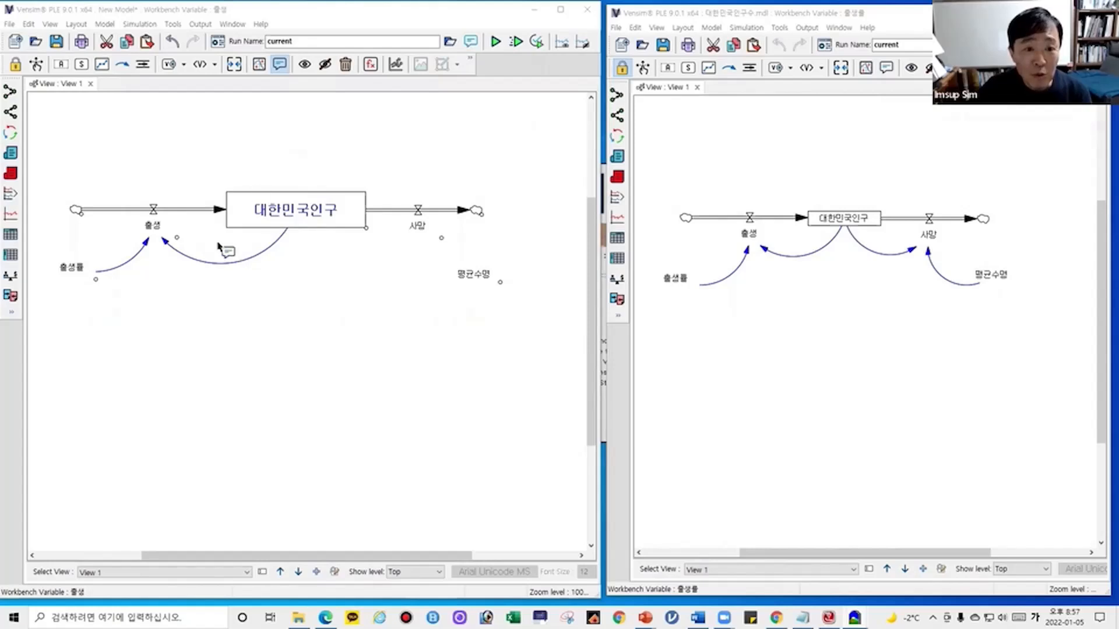
pyautogui.click(217, 241)
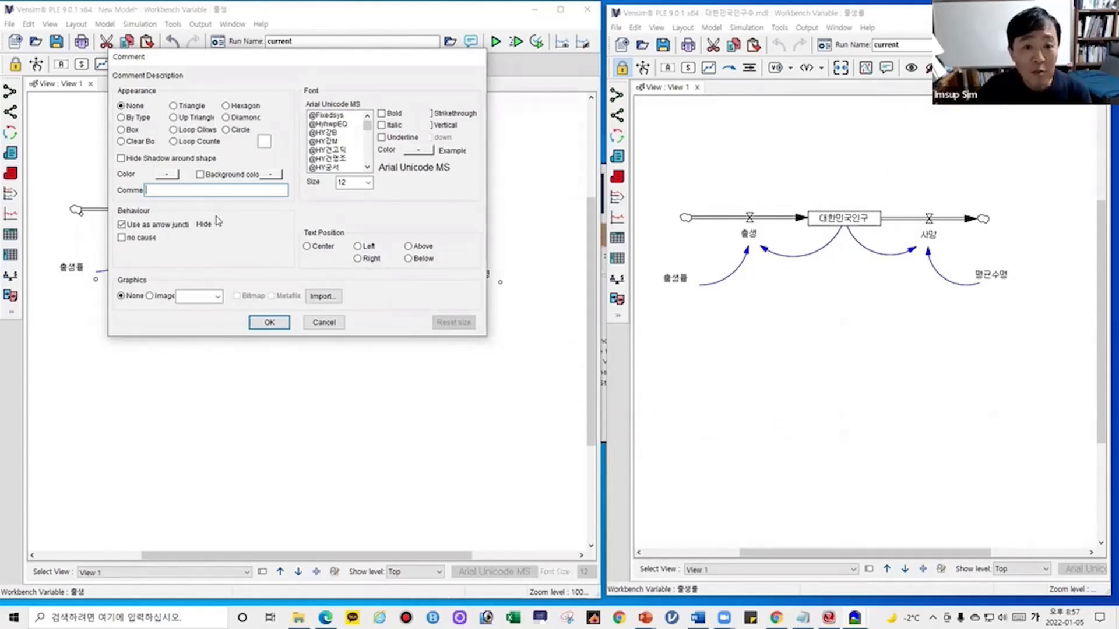
pyautogui.click(150, 296)
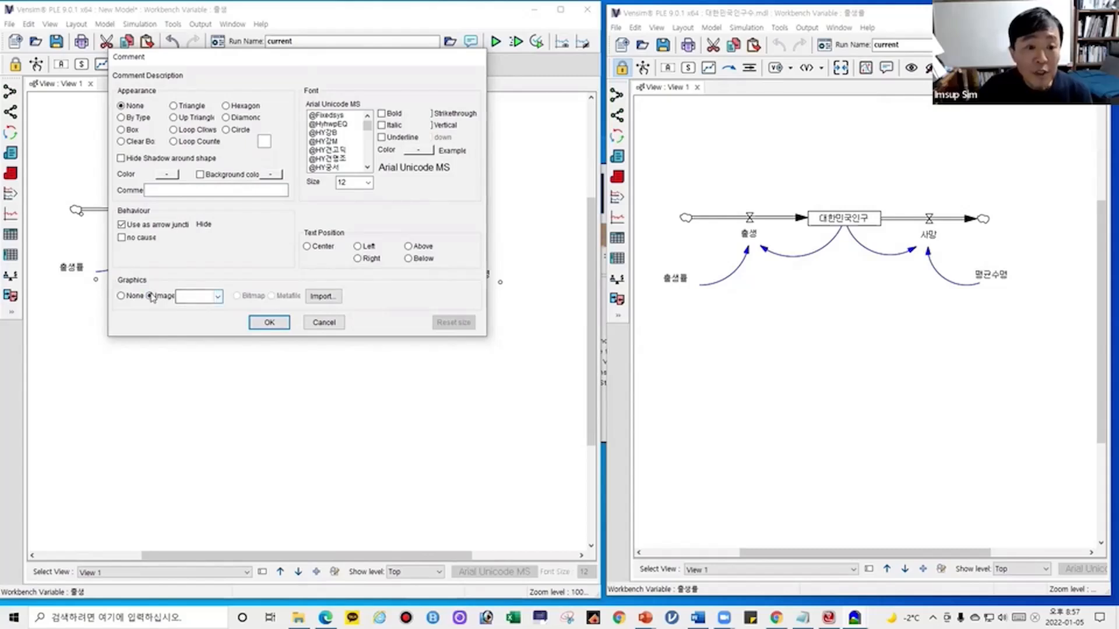
pyautogui.click(217, 297)
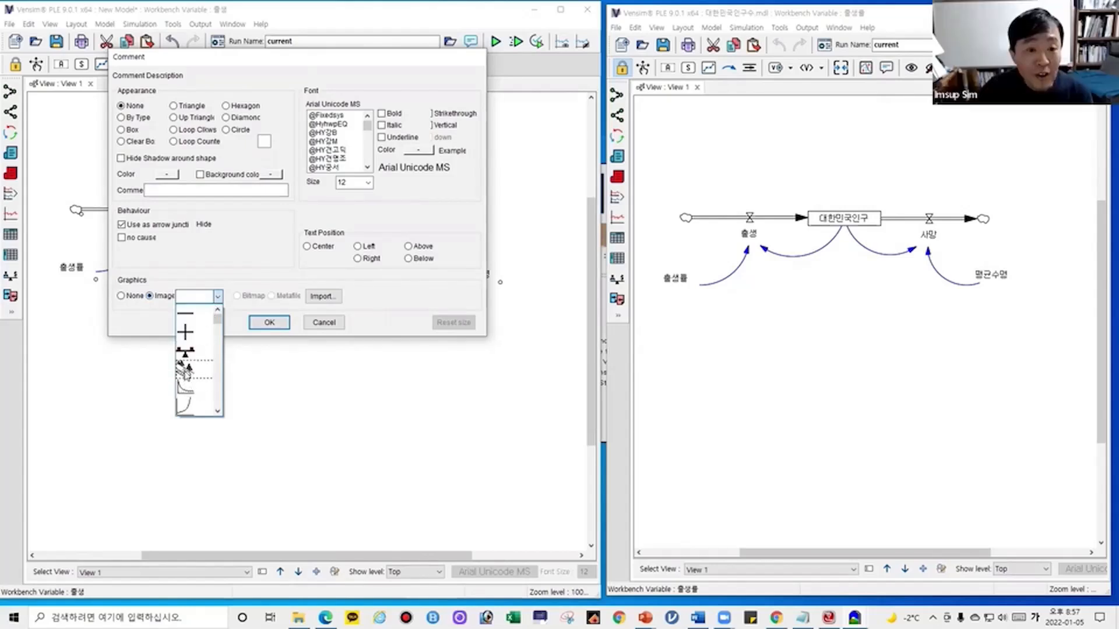
pyautogui.click(186, 368)
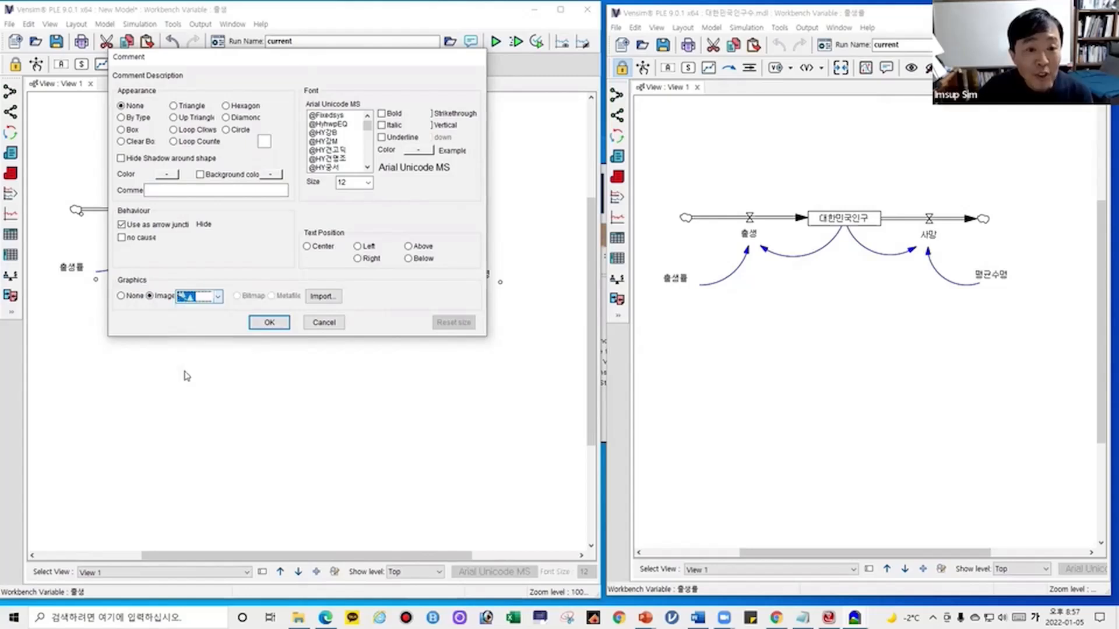
pyautogui.click(269, 323)
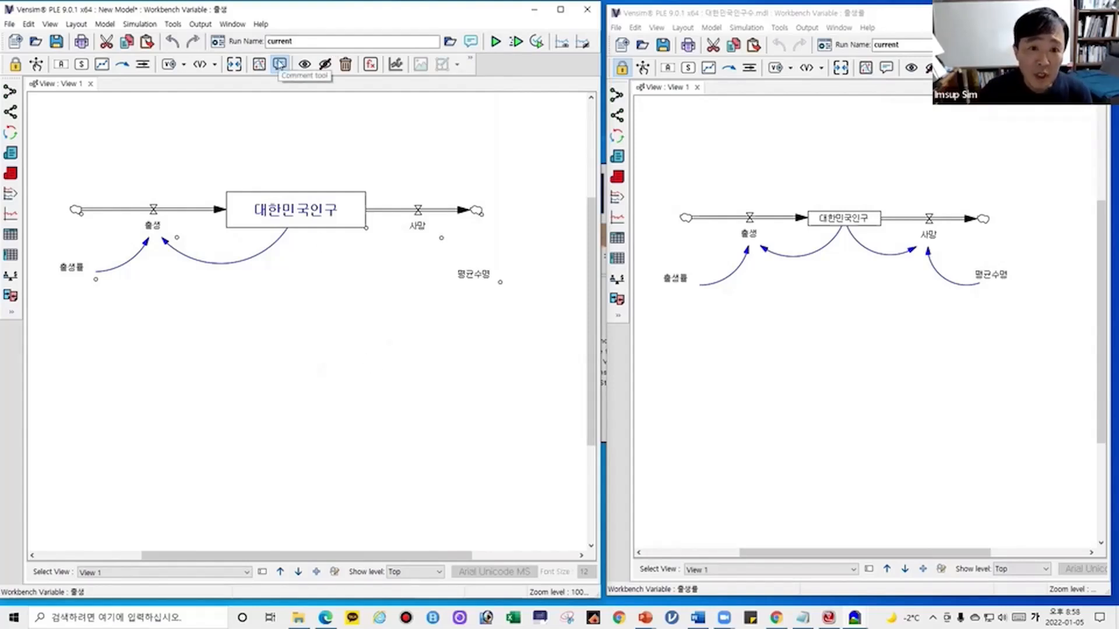
# Step: Add a comment with the built-in + image inside the loop between 출생 and 대한민국인구
pyautogui.click(280, 64)
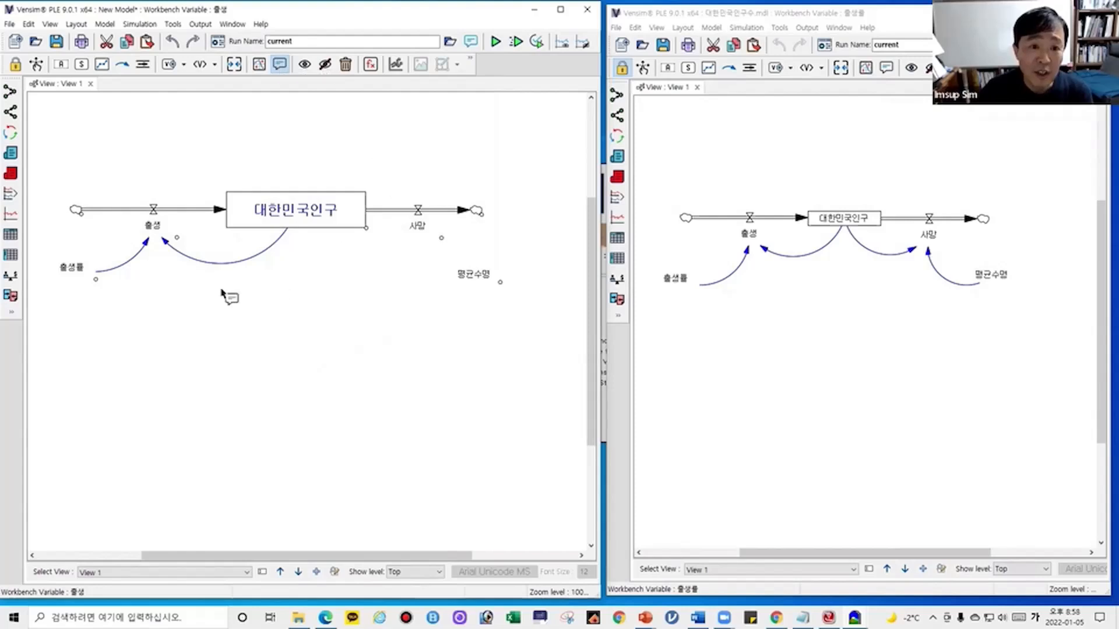
pyautogui.click(208, 238)
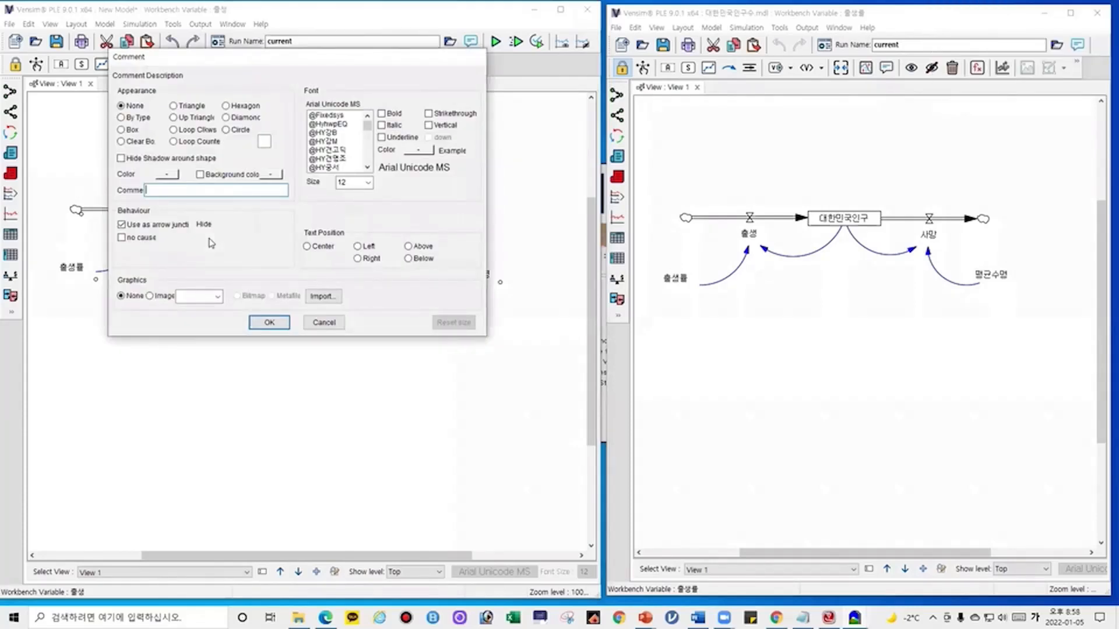
pyautogui.click(219, 296)
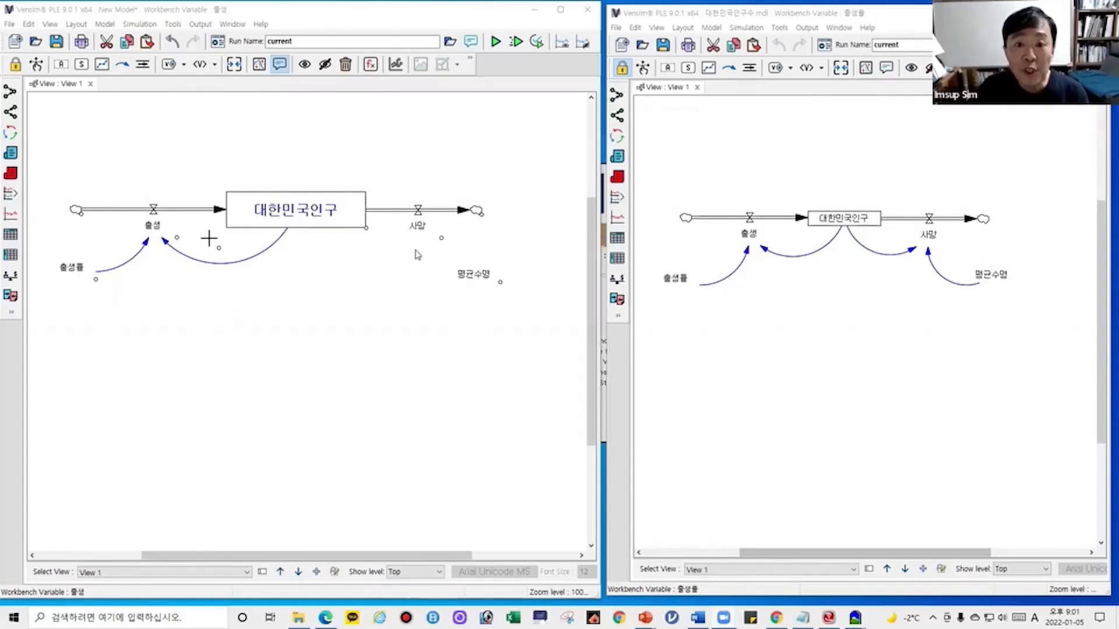
# Step: Draw an arrow from 평균수명 to the 사망 flow and bend it slightly downward to the left
pyautogui.click(122, 64)
pyautogui.moveTo(475, 276)
pyautogui.mouseDown()
pyautogui.moveTo(467, 285)
pyautogui.moveTo(421, 229)
pyautogui.mouseUp()
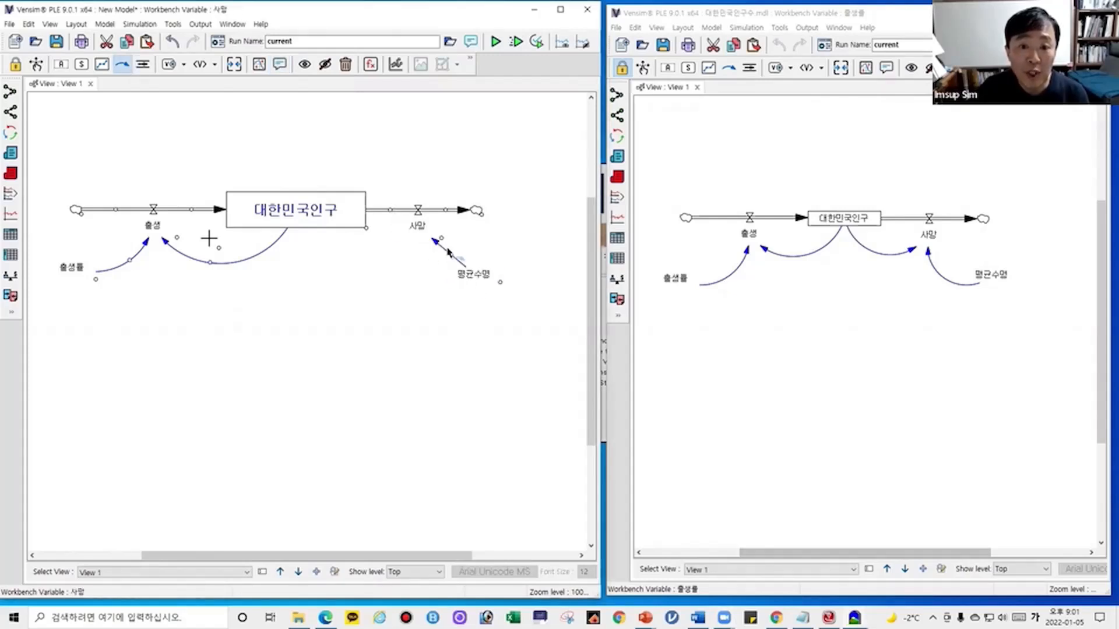
pyautogui.click(441, 268)
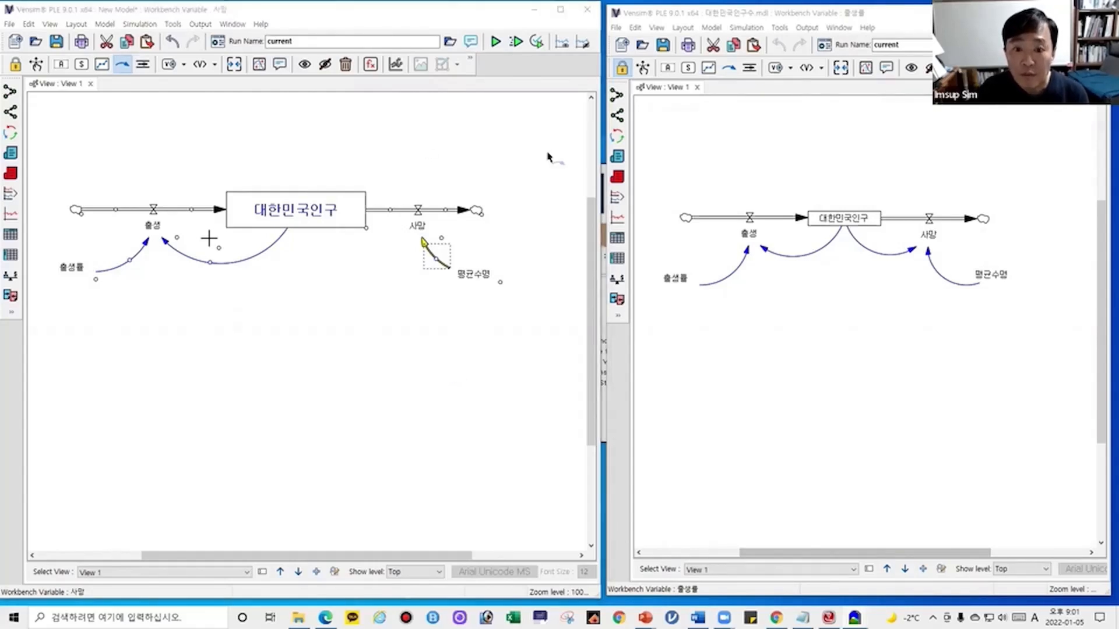
pyautogui.click(457, 379)
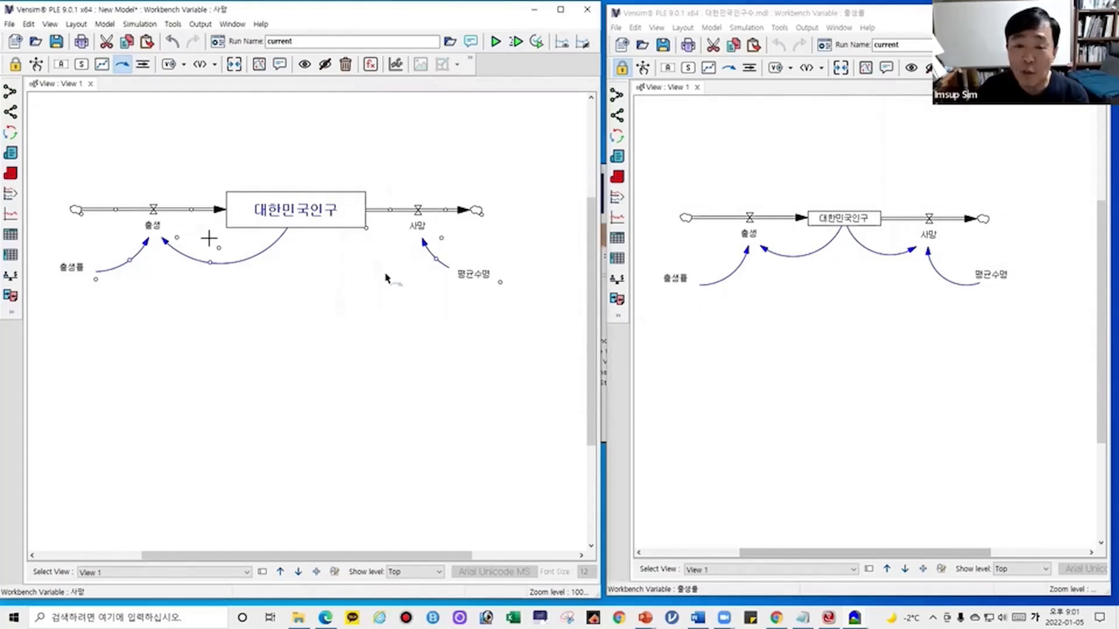
# Step: Draw an arrow from 대한민국인구 to 사망 and bend it into a curve below the outflow
pyautogui.click(300, 218)
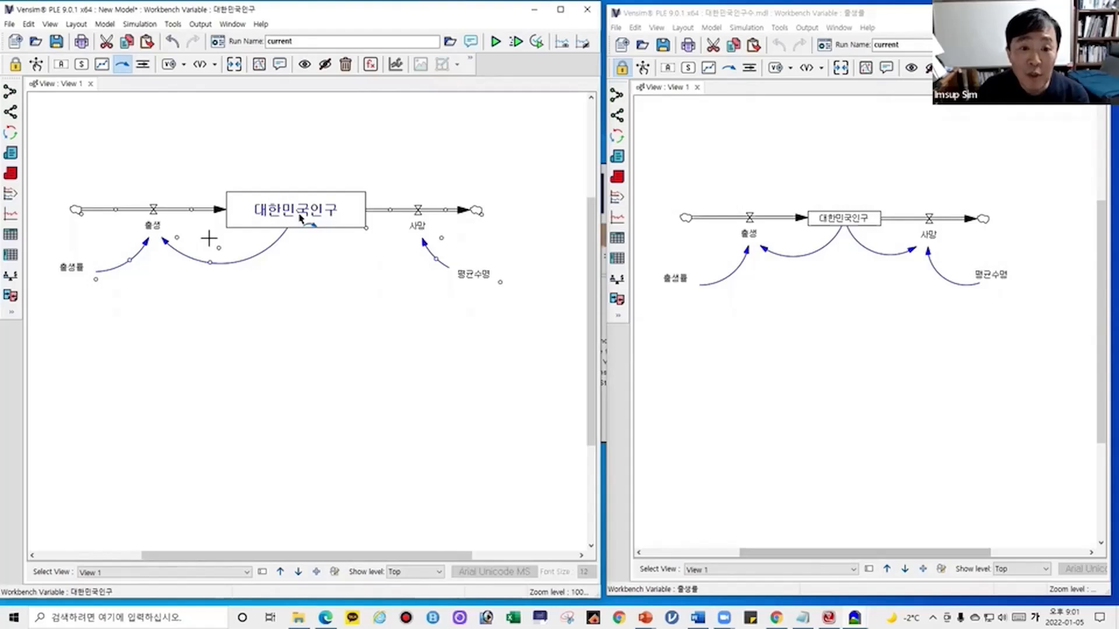
pyautogui.click(419, 229)
pyautogui.moveTo(379, 226); pyautogui.dragTo(379, 258)
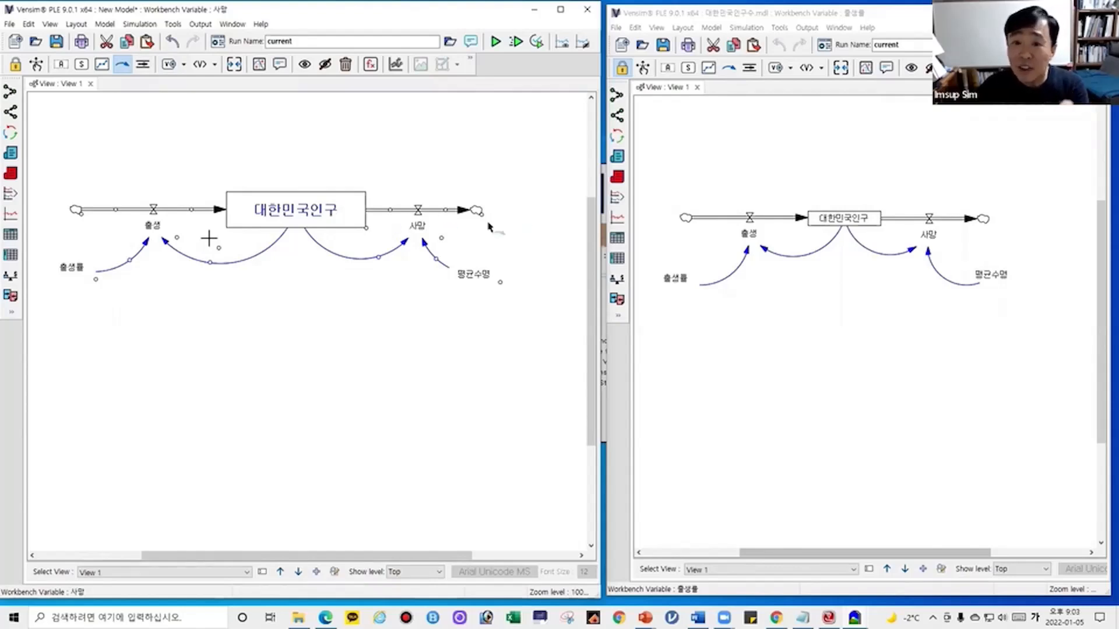
# Step: Try an arrow from 사망 to 대한민국인구 that arches above the outflow, and undo it
pyautogui.click(416, 227)
pyautogui.click(362, 220)
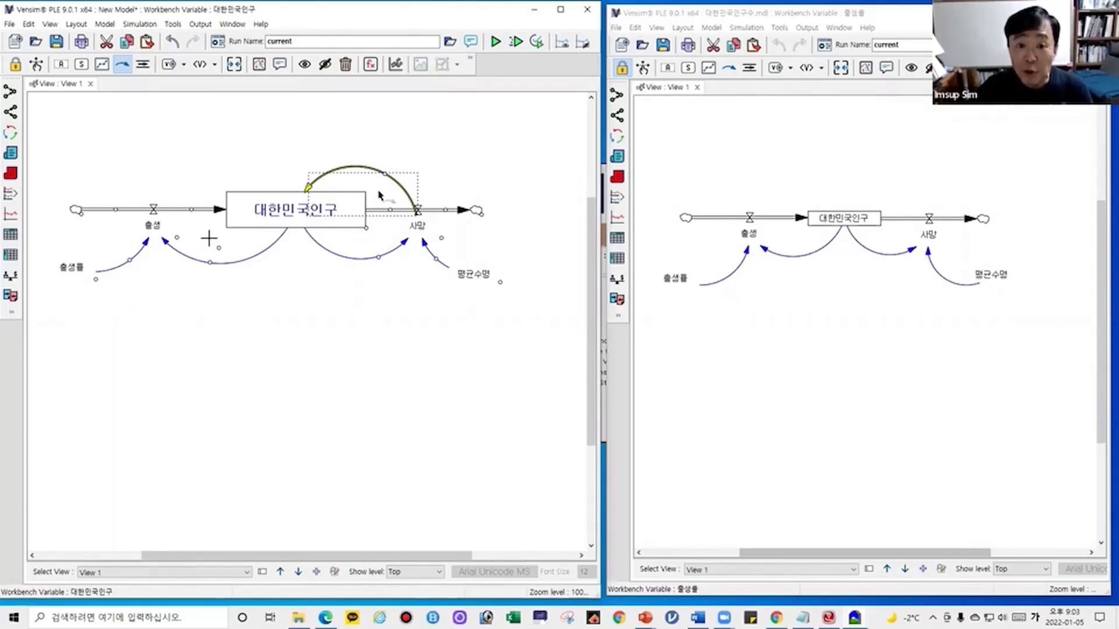
pyautogui.click(378, 429)
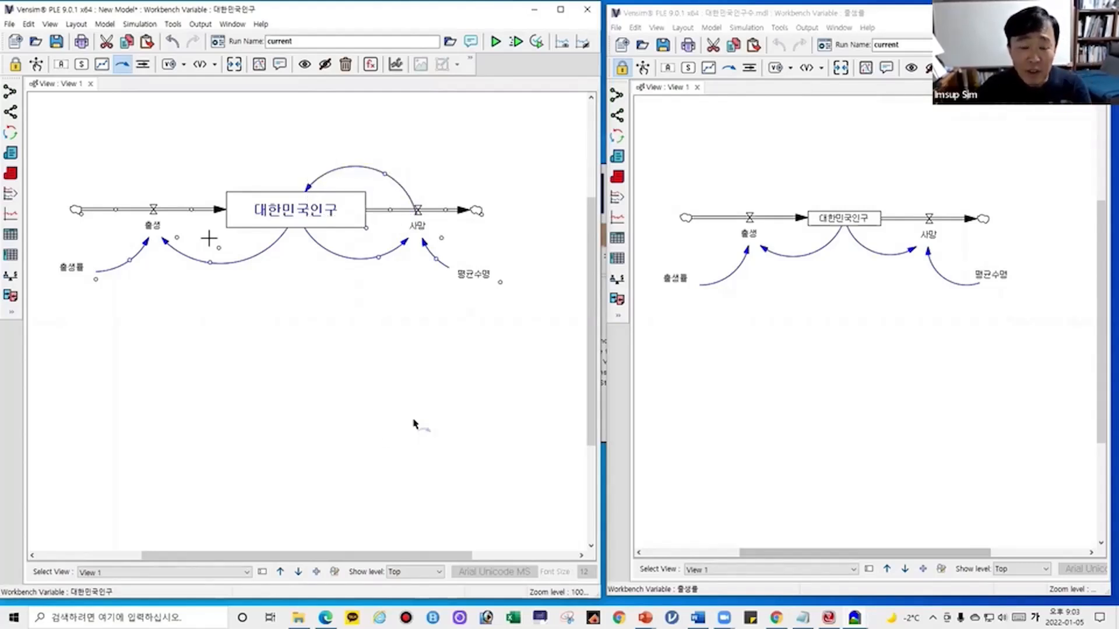
pyautogui.hotkey('ctrl', 'z')
pyautogui.hotkey('ctrl', 'z')
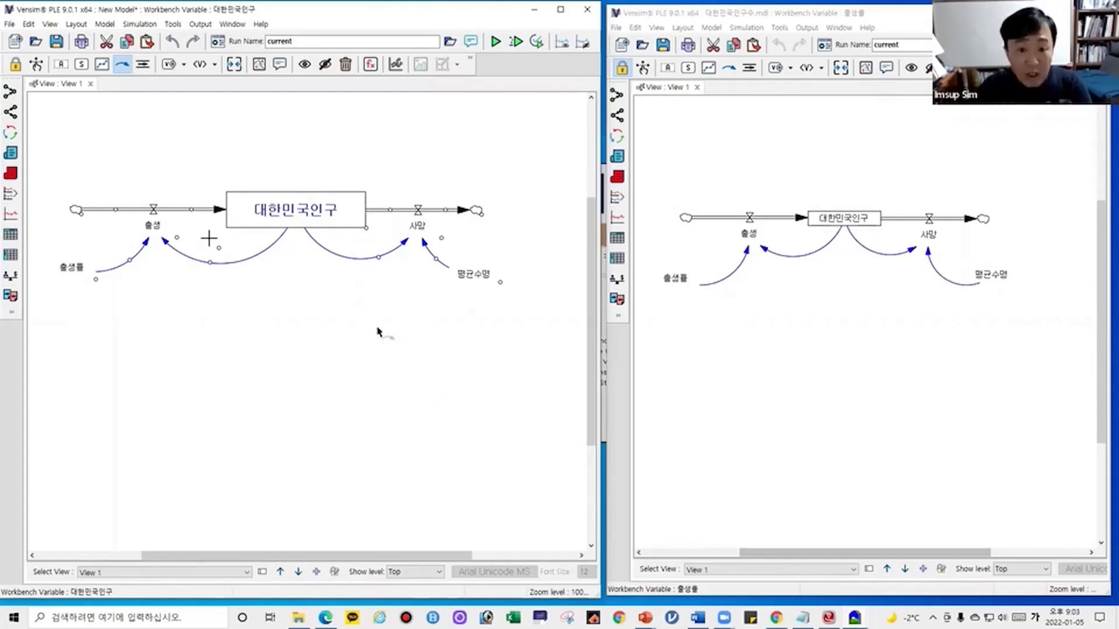
# Step: Re-bend the arrow from 대한민국인구 to 사망 into an even curve and give it an S polarity mark on the inside
pyautogui.moveTo(380, 258); pyautogui.dragTo(355, 270)
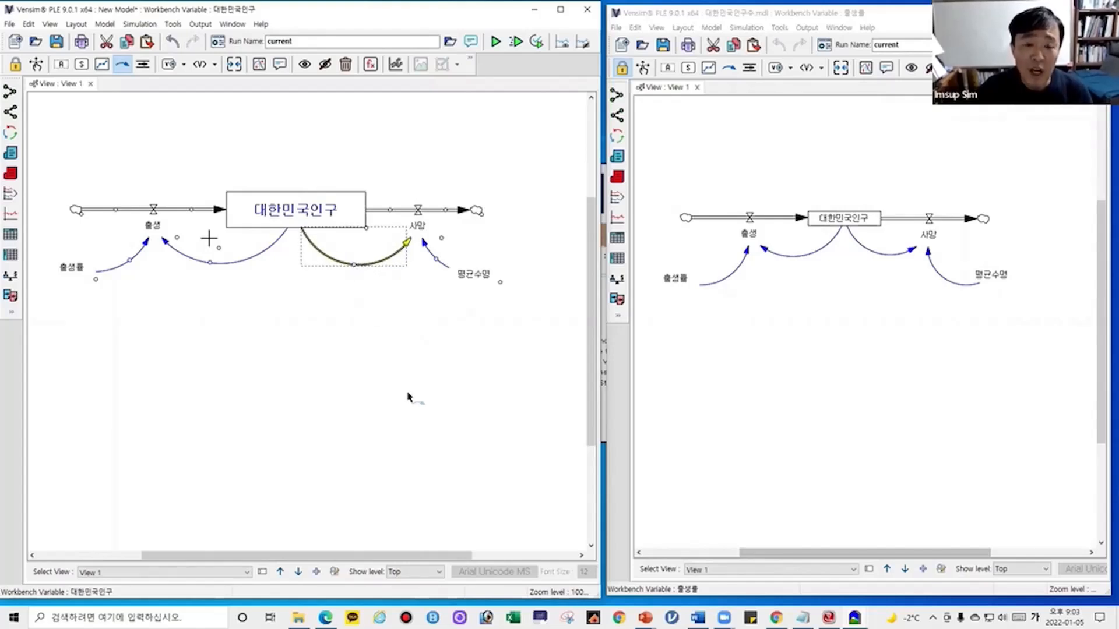
pyautogui.click(381, 365)
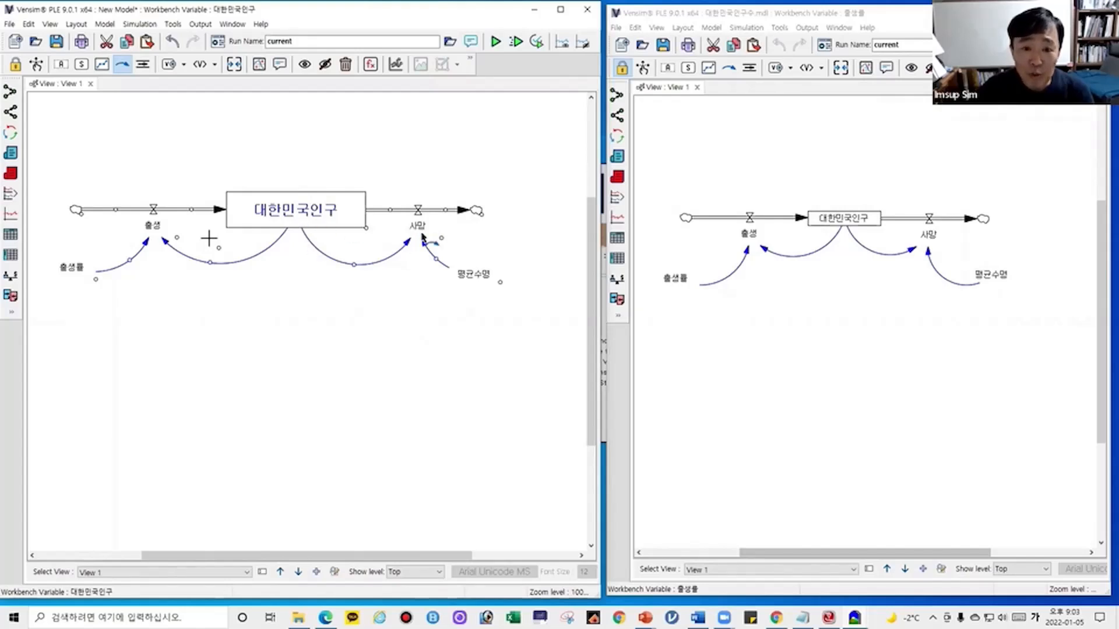
pyautogui.rightClick(355, 267)
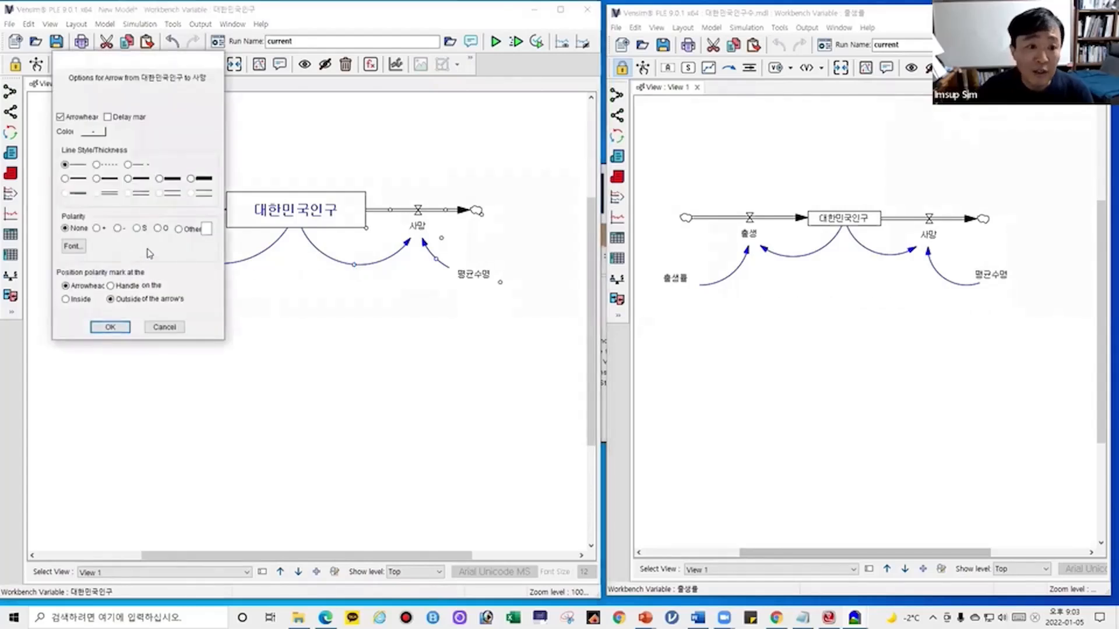
pyautogui.click(137, 228)
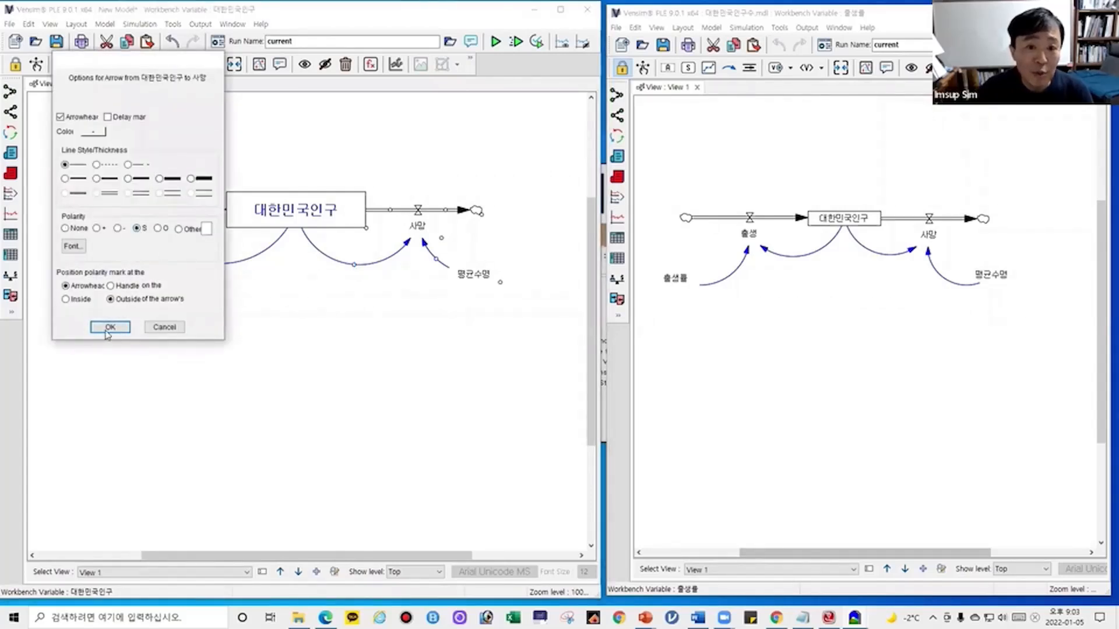
pyautogui.click(108, 328)
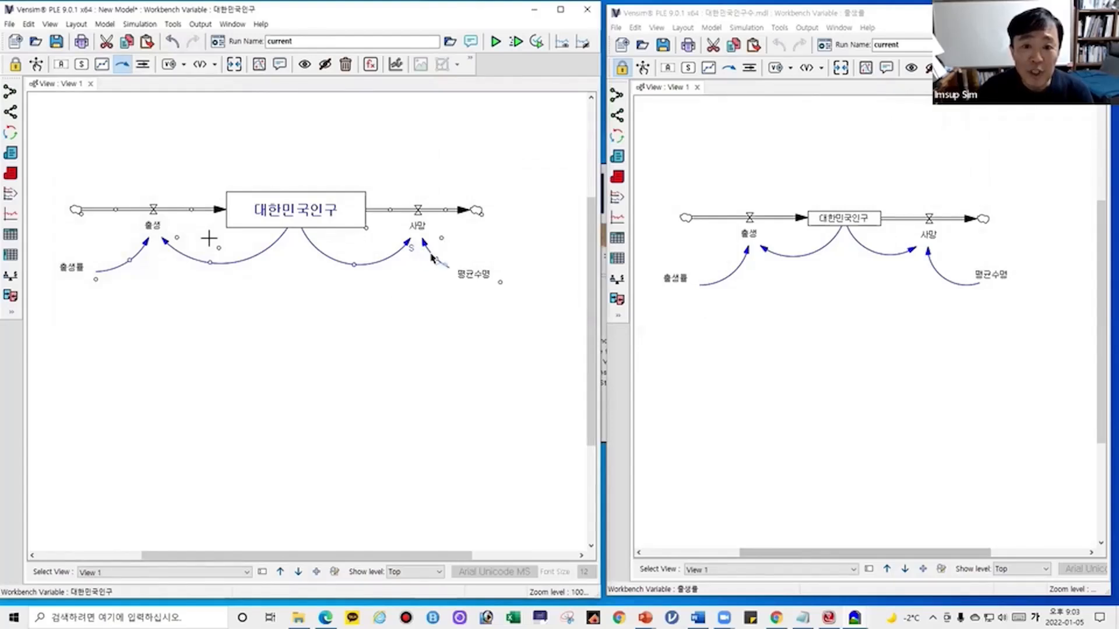
pyautogui.rightClick(356, 266)
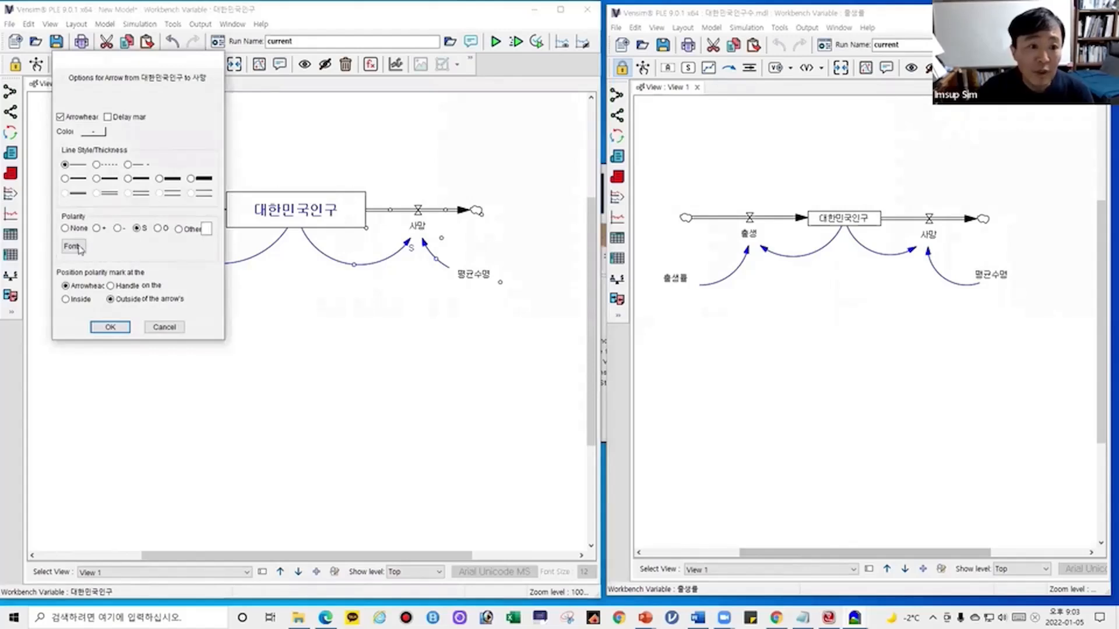
pyautogui.click(110, 327)
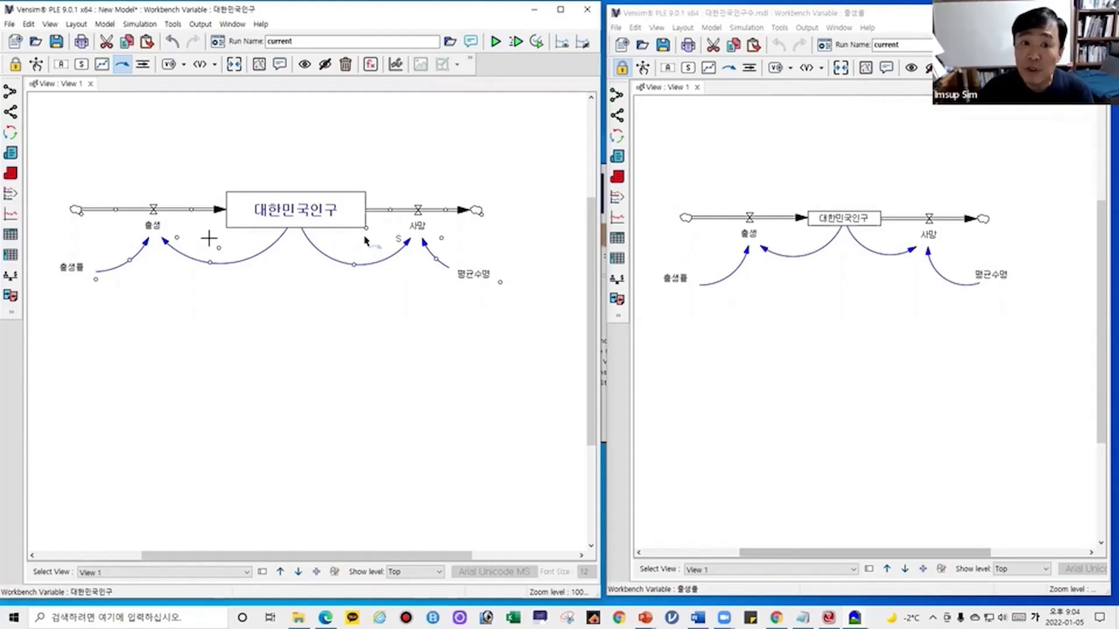
# Step: Add a comment with the built-in balance-scale image inside the loop between 대한민국인구 and 사망
pyautogui.click(279, 64)
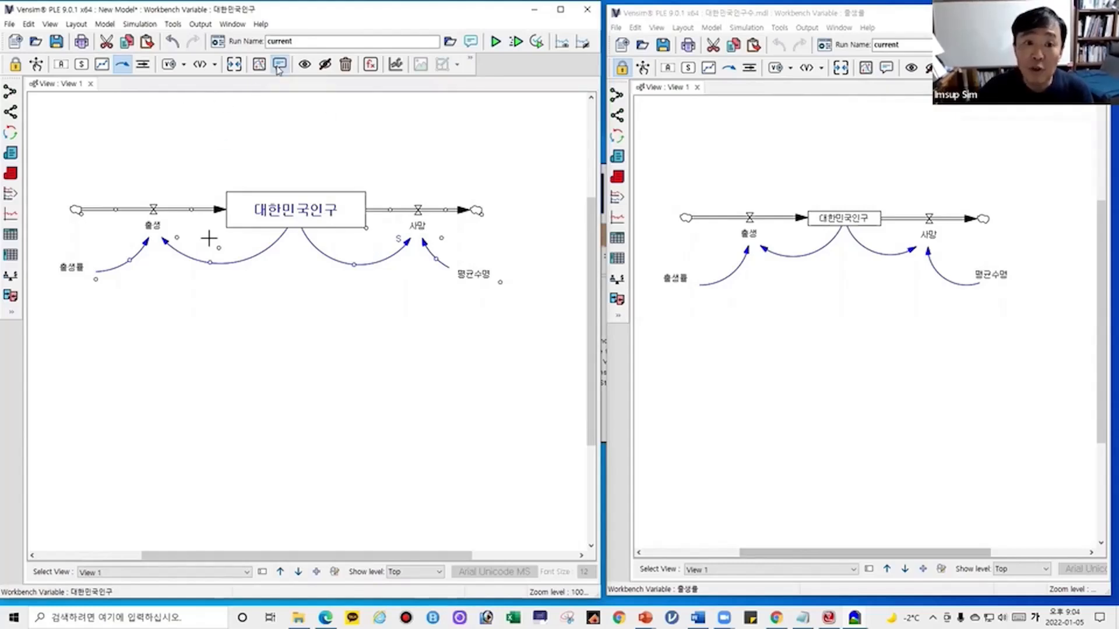
pyautogui.rightClick(356, 240)
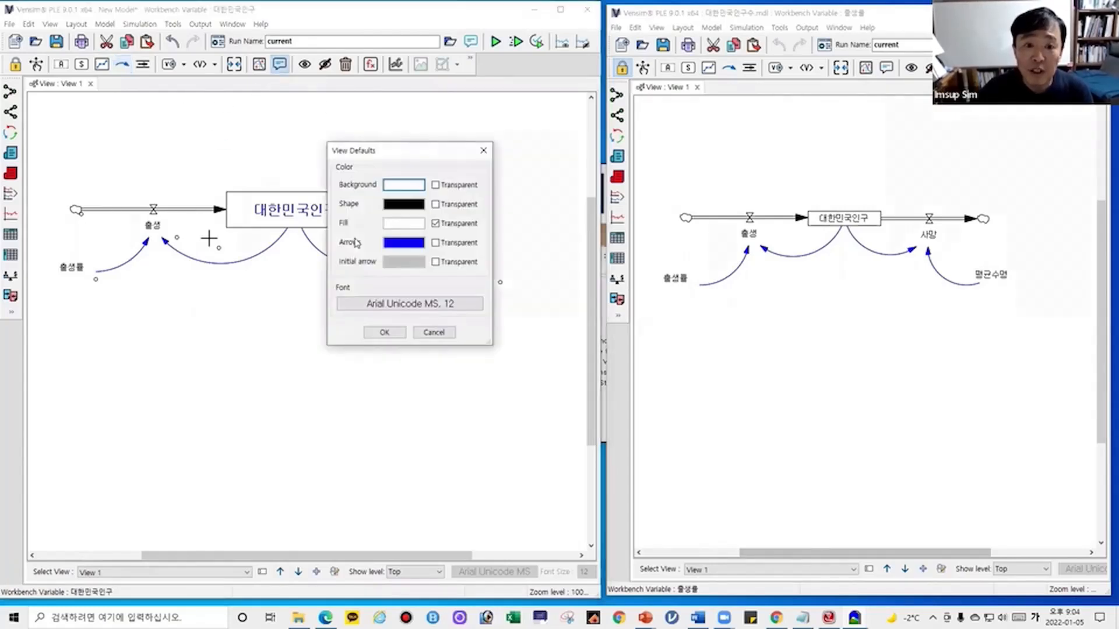
pyautogui.click(434, 333)
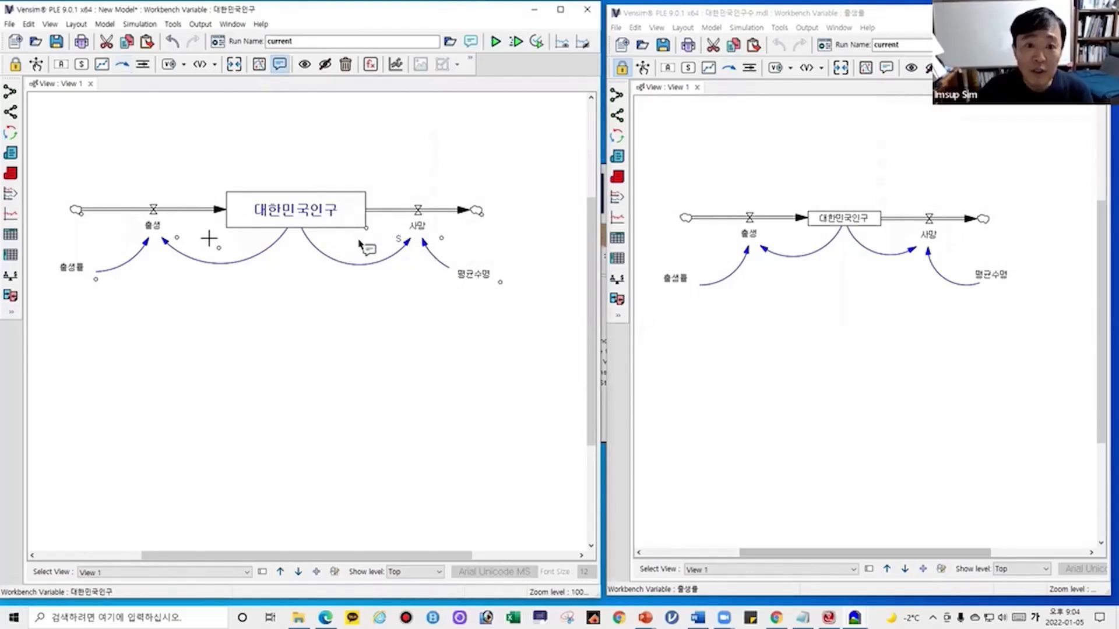
pyautogui.click(361, 242)
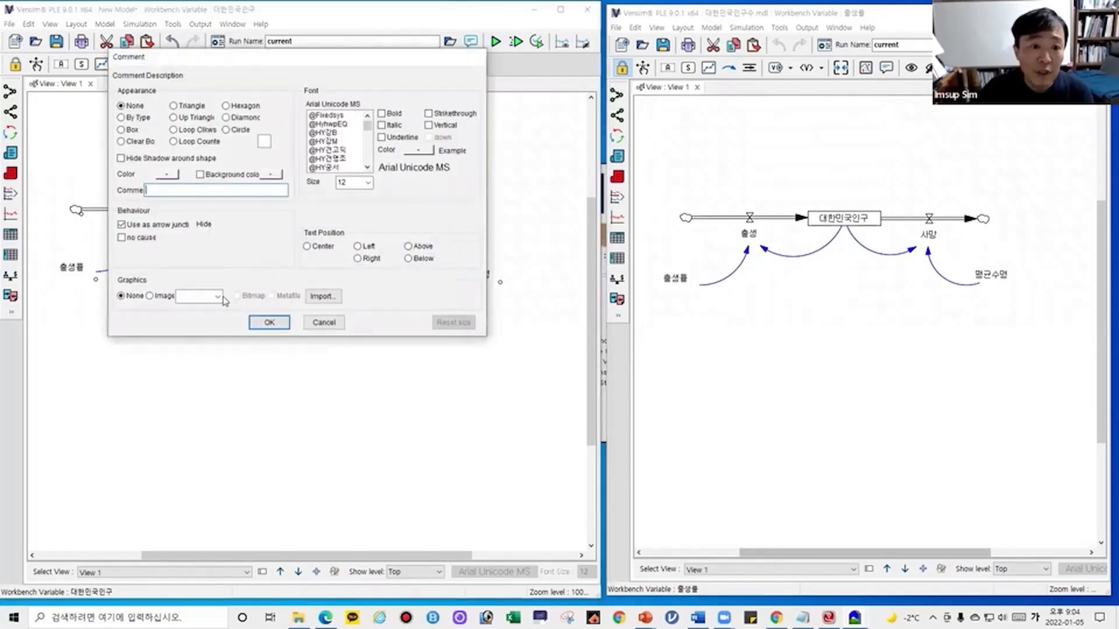
pyautogui.click(149, 296)
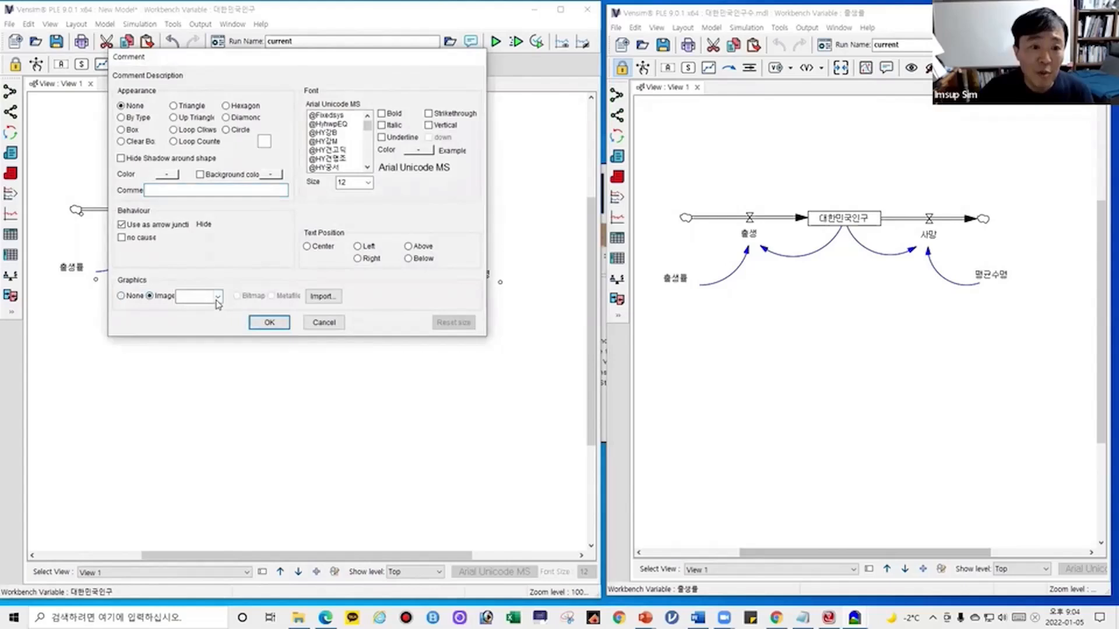
pyautogui.click(217, 296)
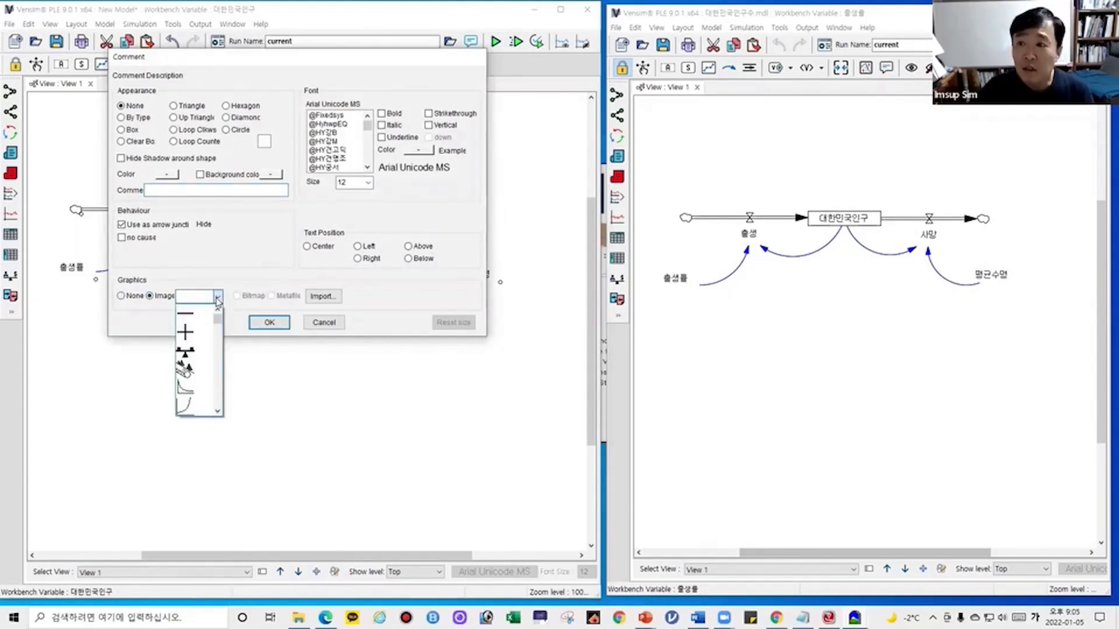
pyautogui.click(198, 351)
pyautogui.click(283, 326)
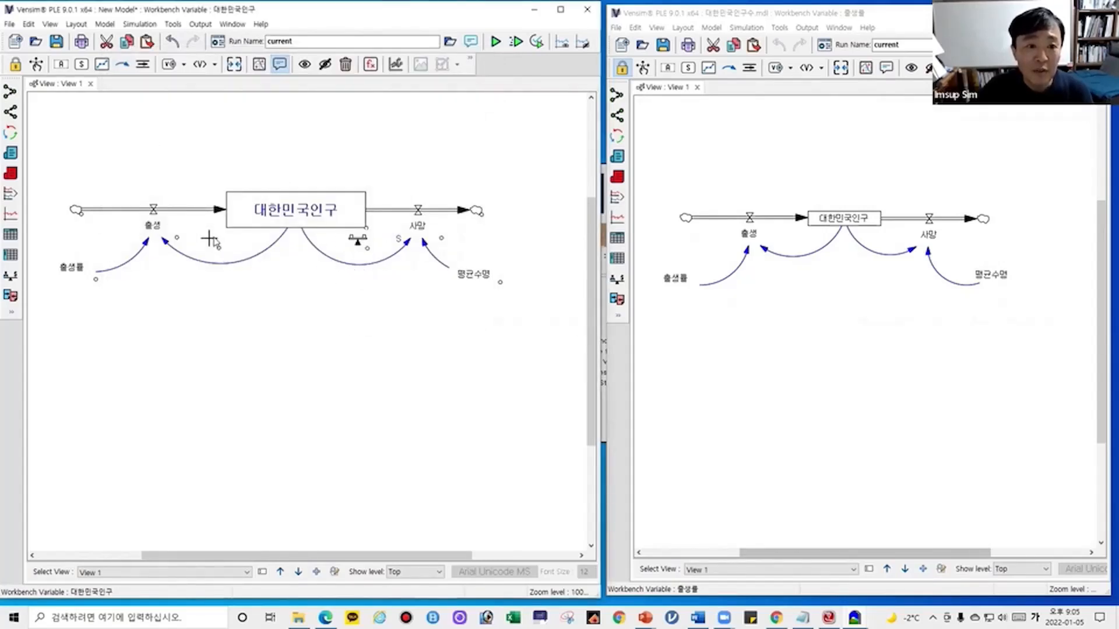
# Step: Remove the + image comment between 출생 and 대한민국인구 from the view without changing the model structure
pyautogui.click(37, 64)
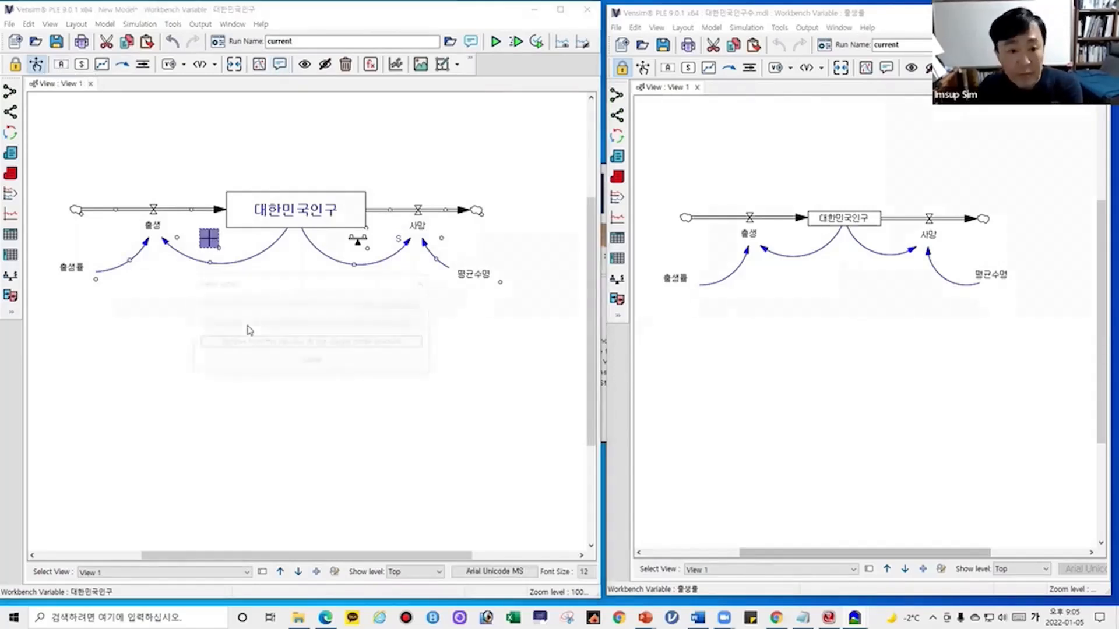
pyautogui.press('Delete')
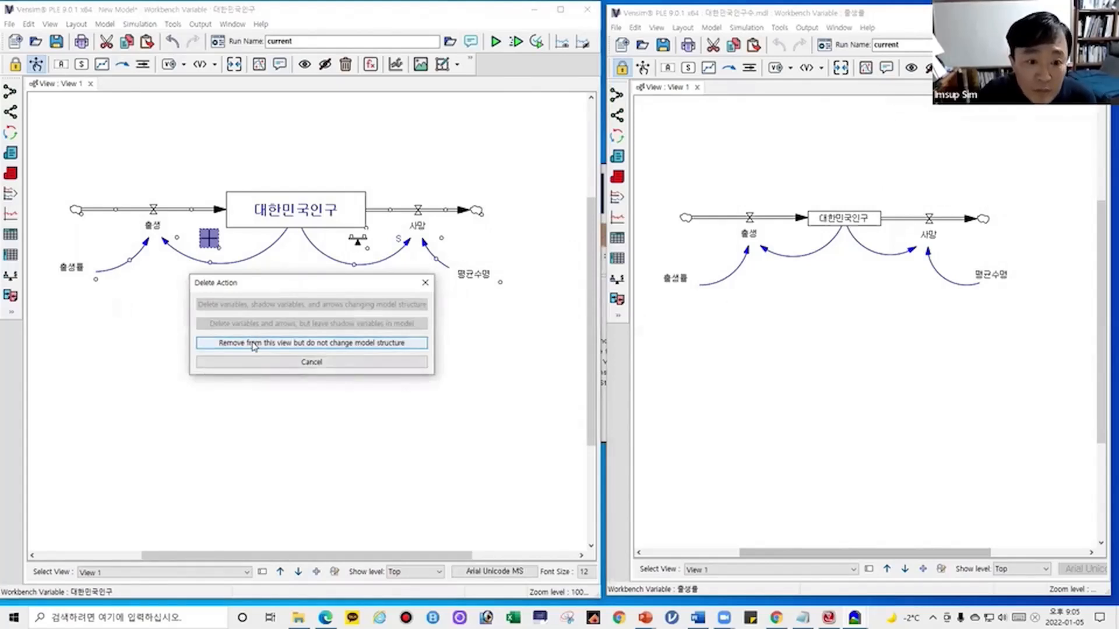
pyautogui.click(254, 344)
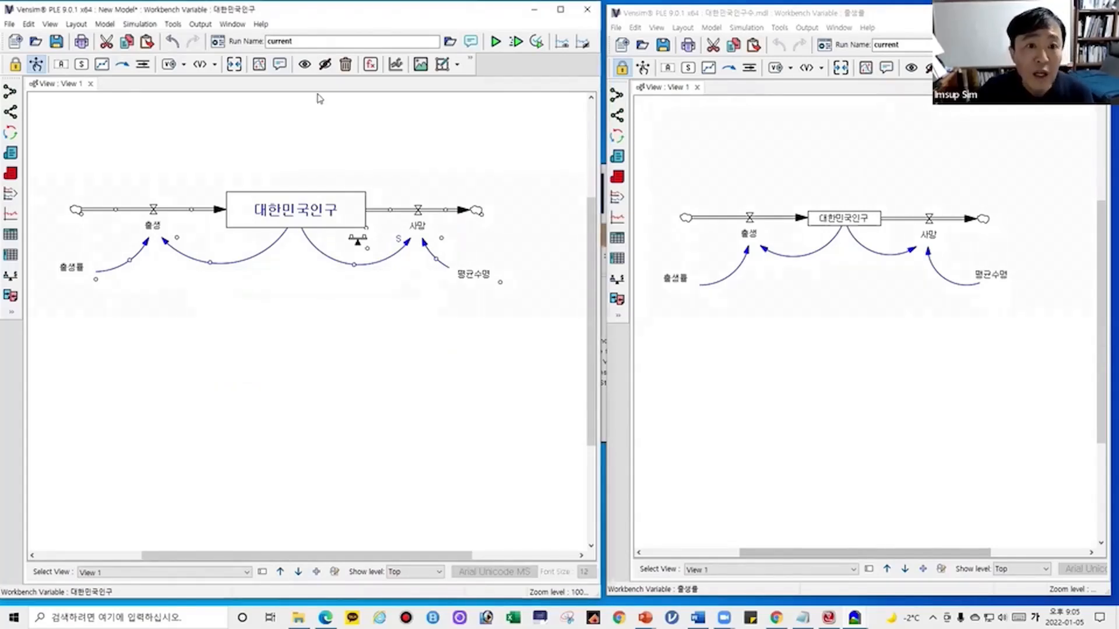
# Step: Add a comment with the built-in snowball-on-a-slope image inside the loop between 출생 and 대한민국인구
pyautogui.click(280, 64)
pyautogui.click(214, 238)
pyautogui.click(150, 296)
pyautogui.click(201, 296)
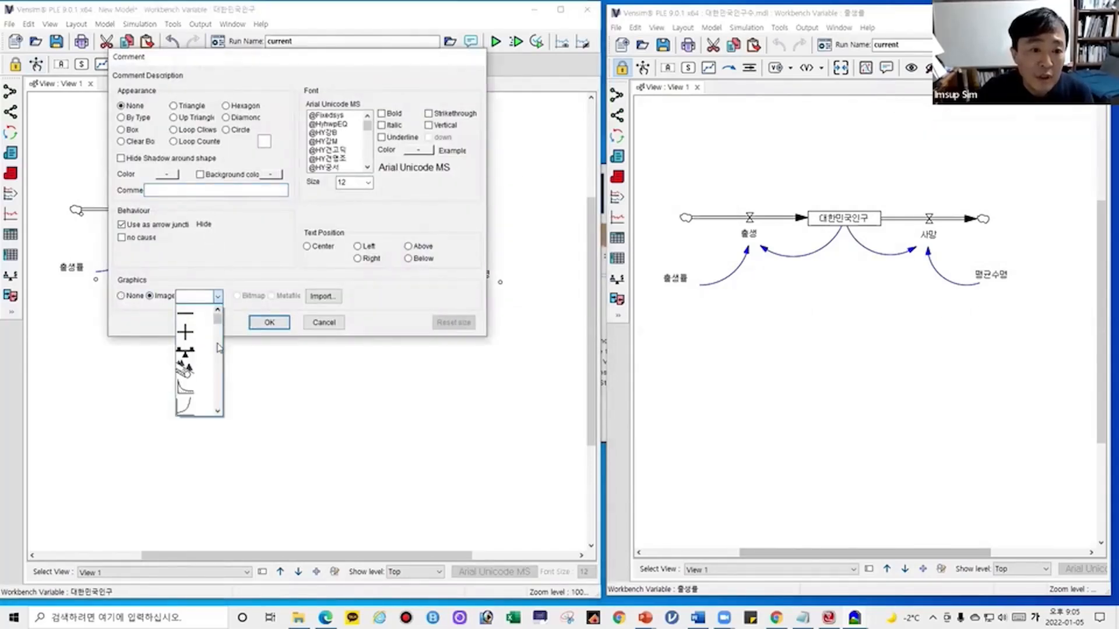
pyautogui.click(185, 352)
pyautogui.click(269, 323)
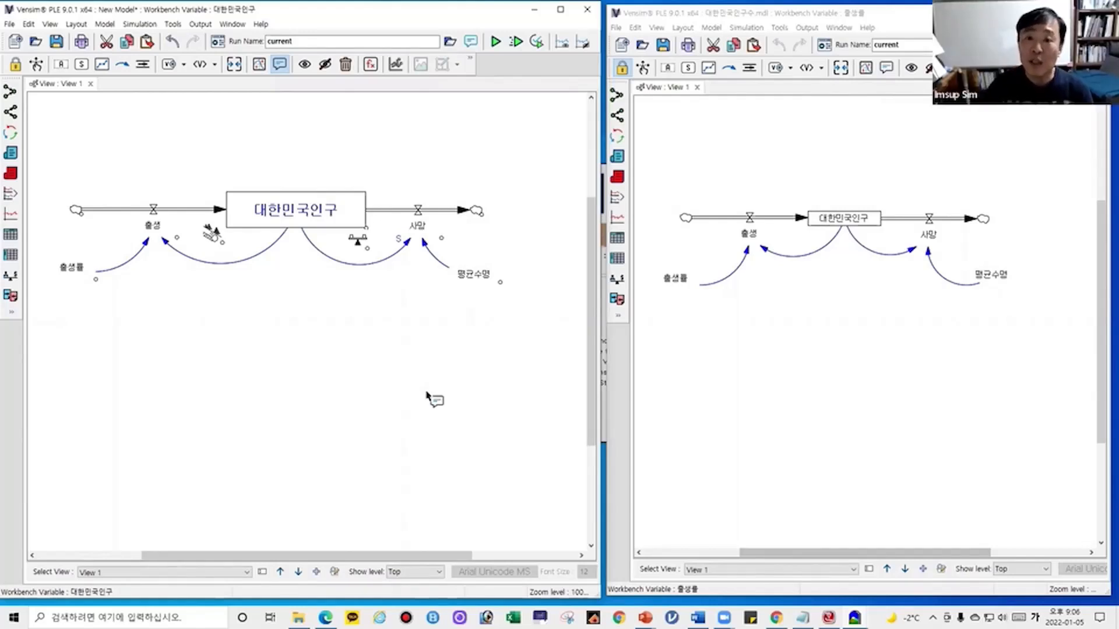
# Step: Examine the available unit choices in the equation editor for 출생률, and close the editor without changes
pyautogui.click(270, 8)
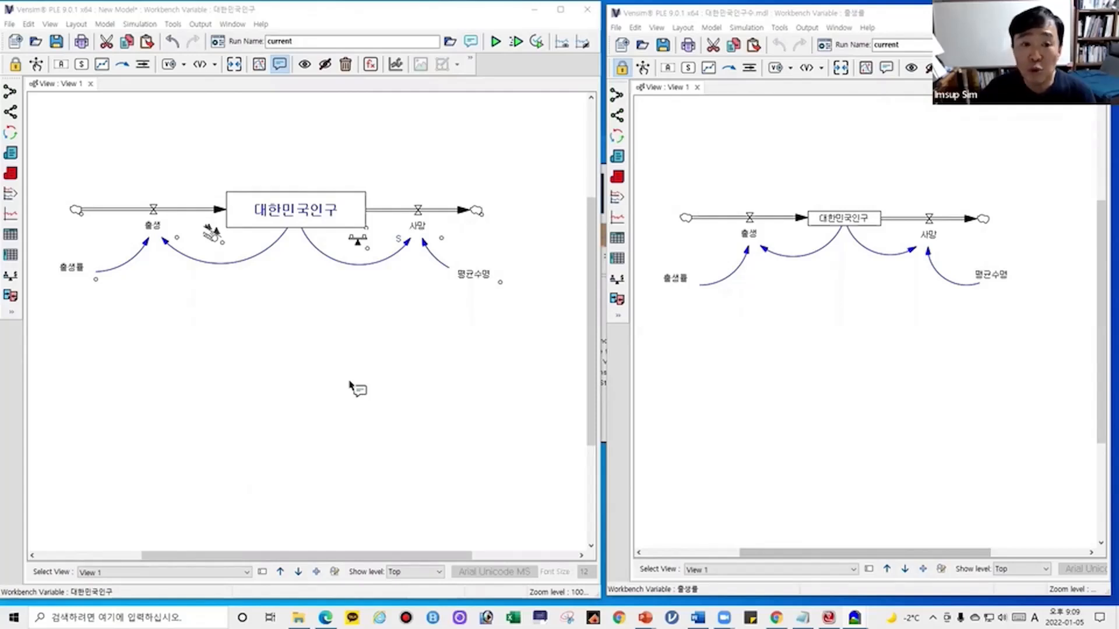
pyautogui.click(370, 66)
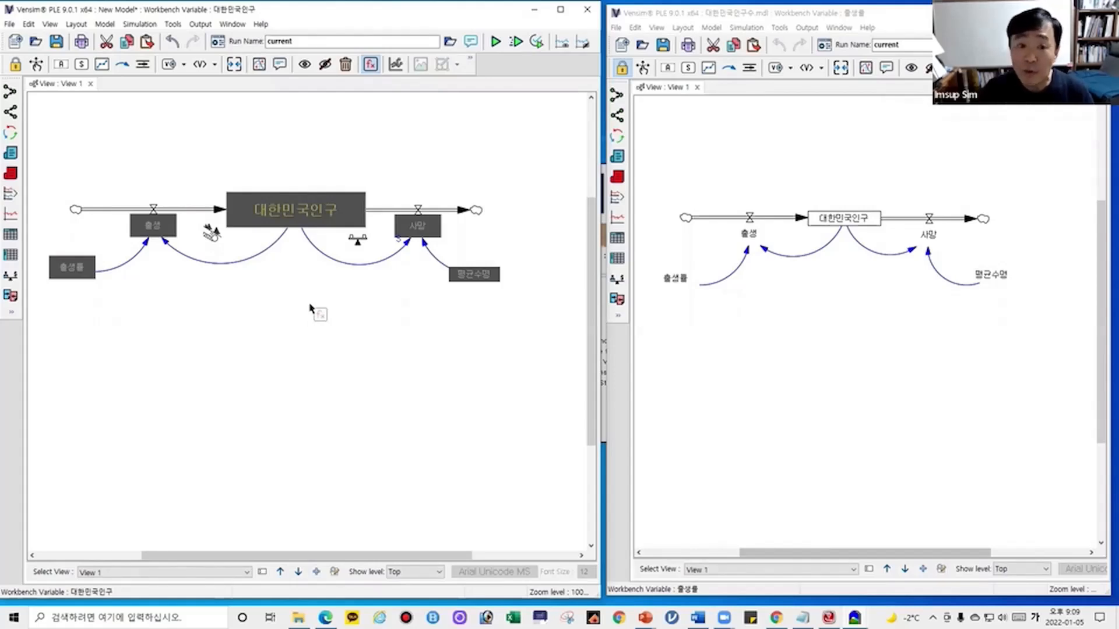
pyautogui.click(74, 271)
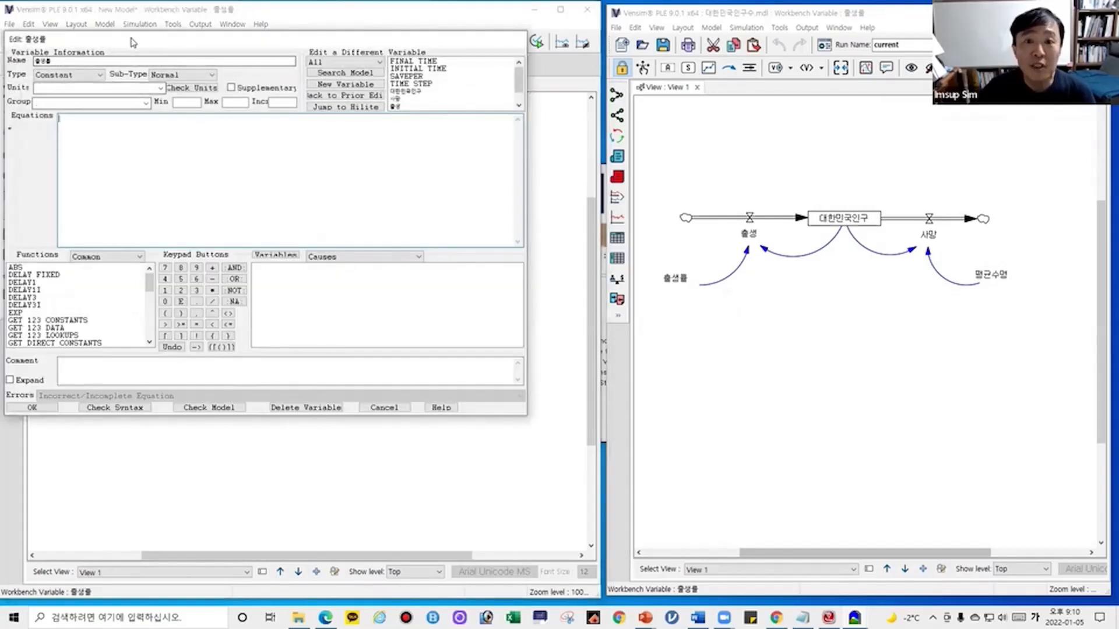
pyautogui.moveTo(133, 43); pyautogui.dragTo(185, 94)
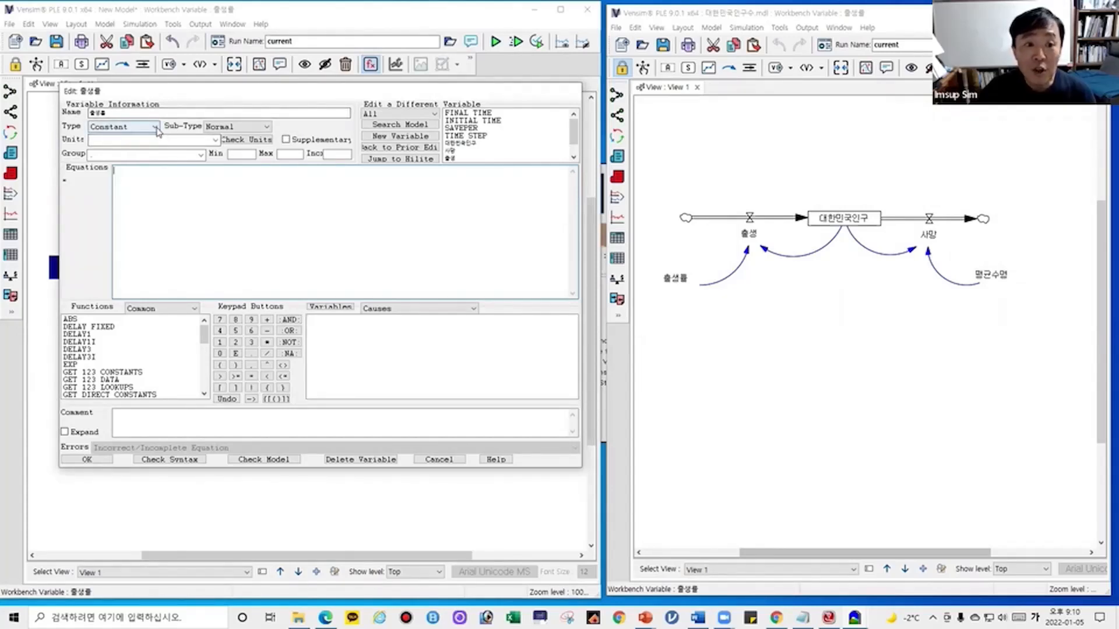
pyautogui.click(124, 140)
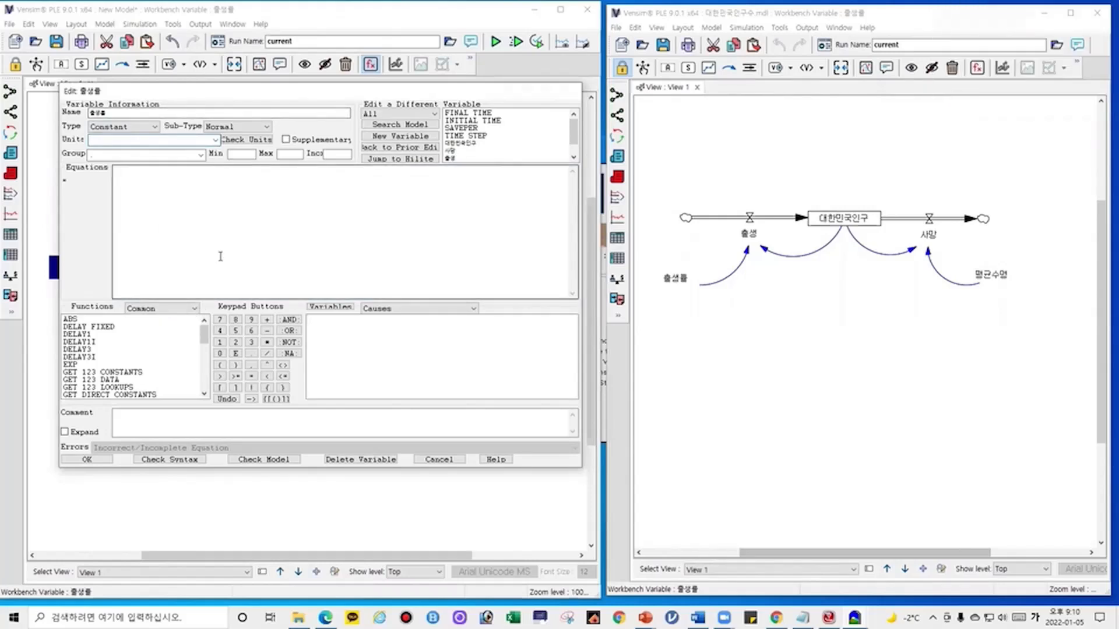
pyautogui.click(215, 141)
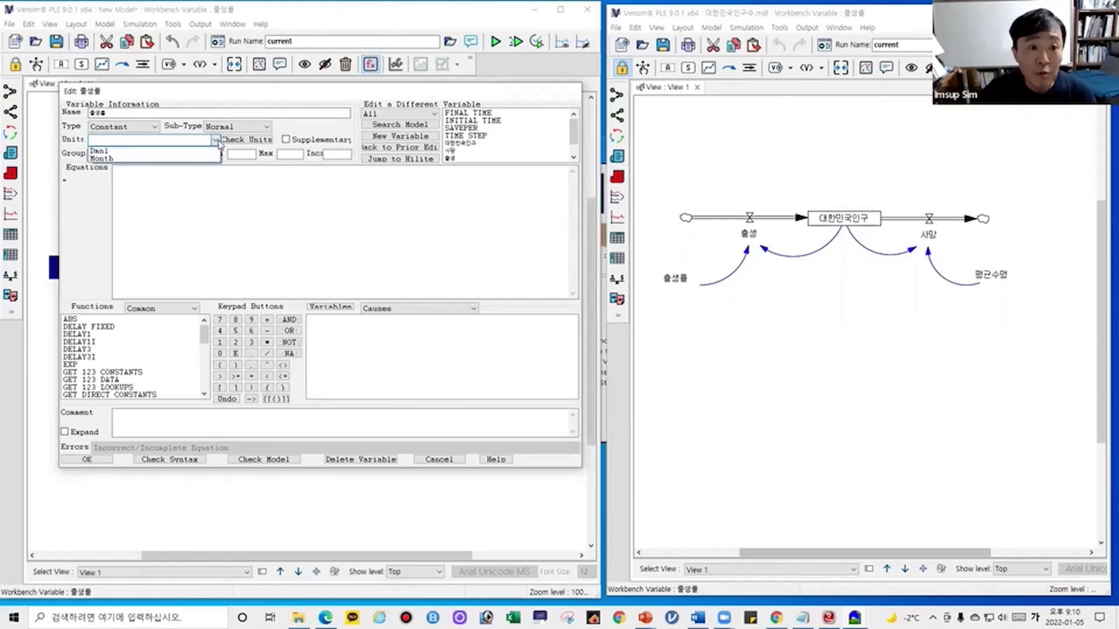
pyautogui.click(217, 142)
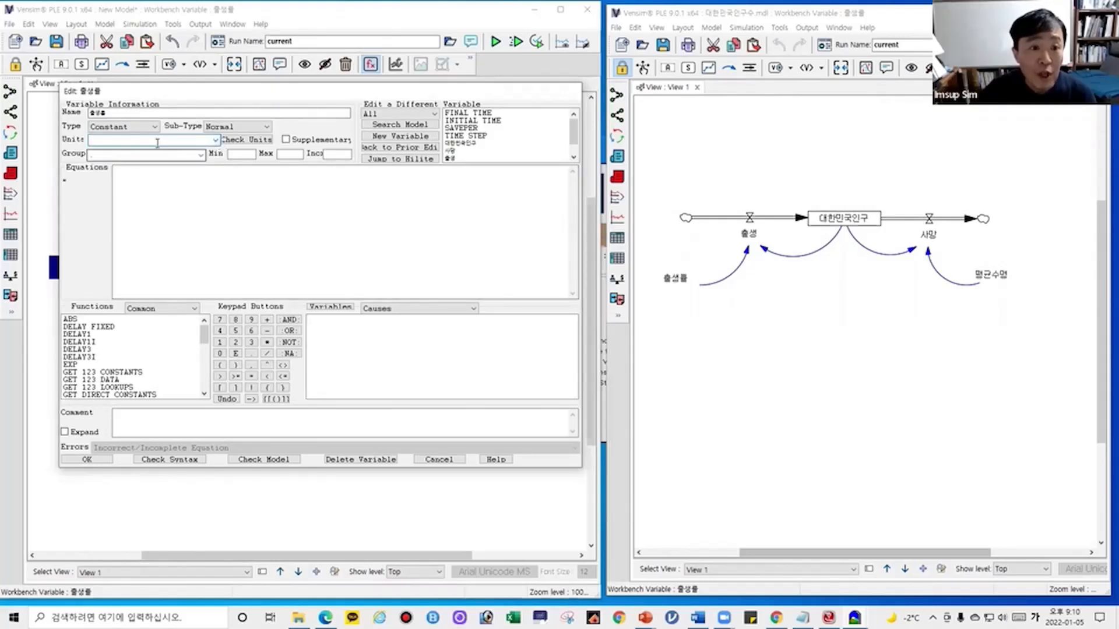
pyautogui.click(215, 140)
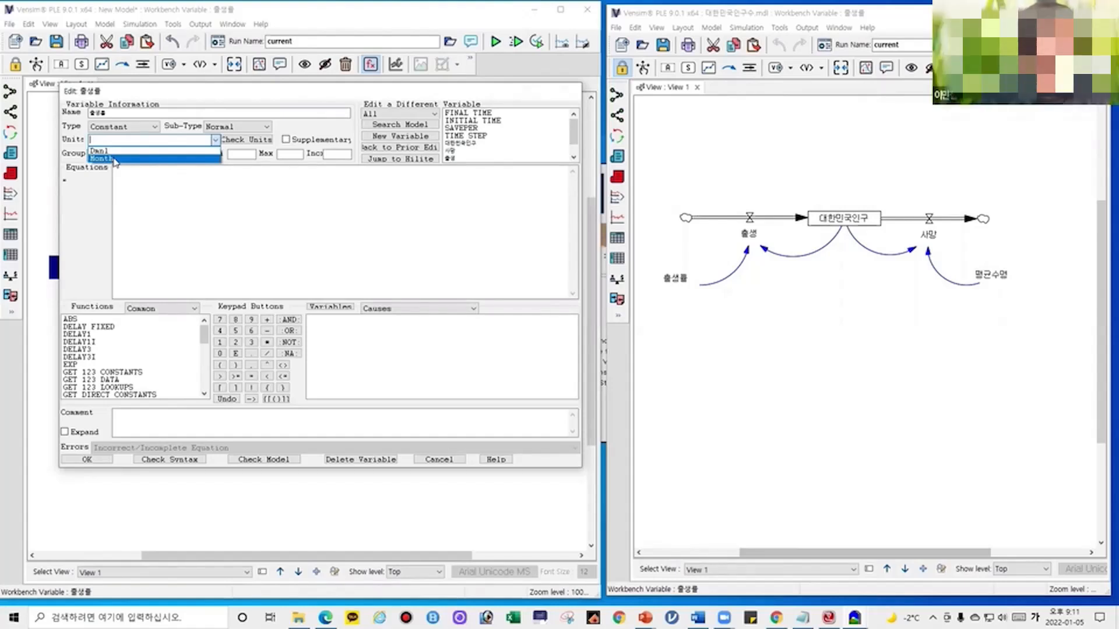
pyautogui.click(182, 213)
pyautogui.click(140, 142)
pyautogui.click(215, 141)
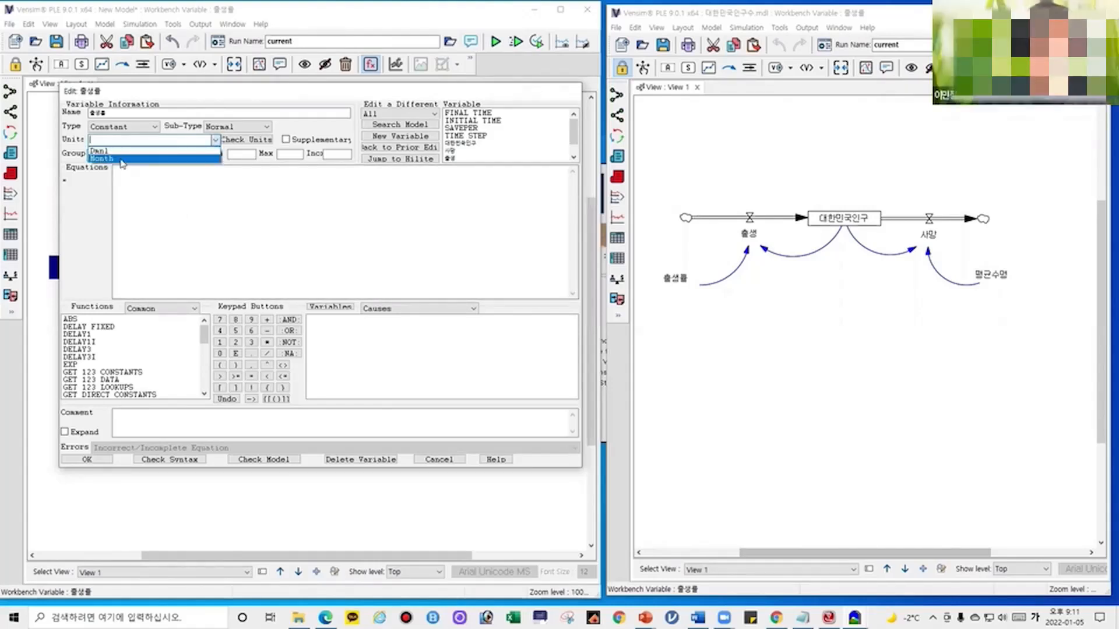
pyautogui.click(140, 142)
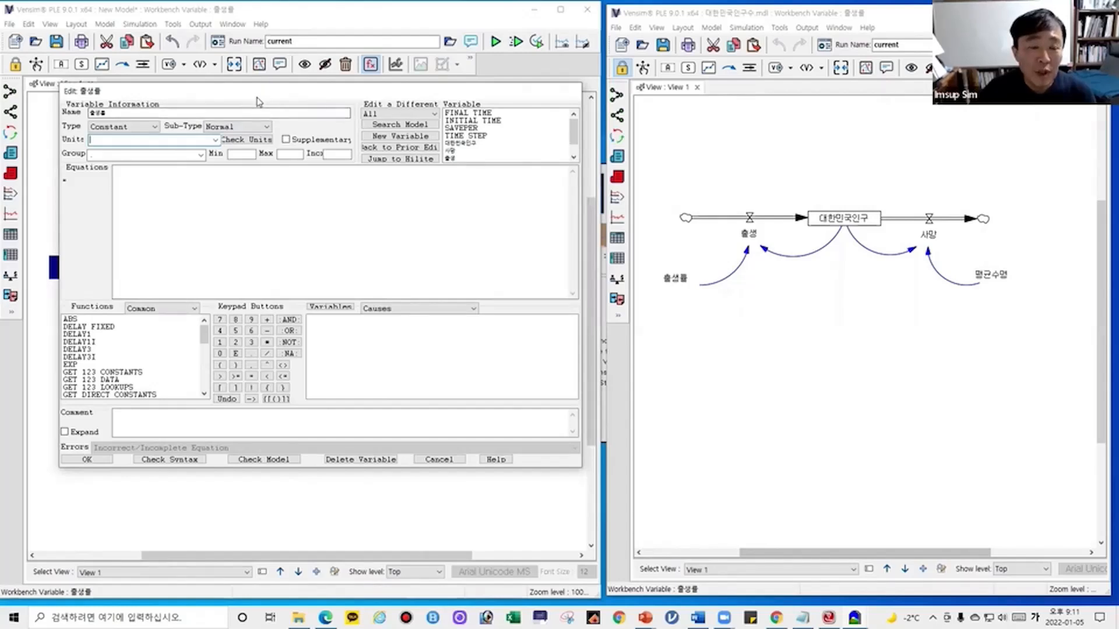
pyautogui.moveTo(256, 97); pyautogui.dragTo(271, 115)
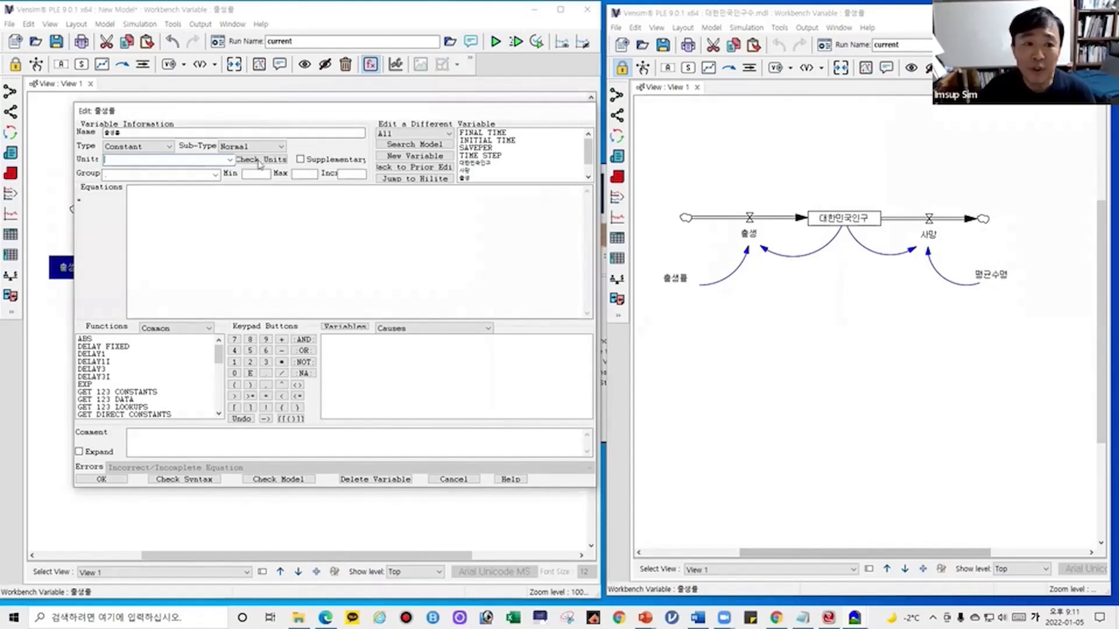
pyautogui.click(230, 161)
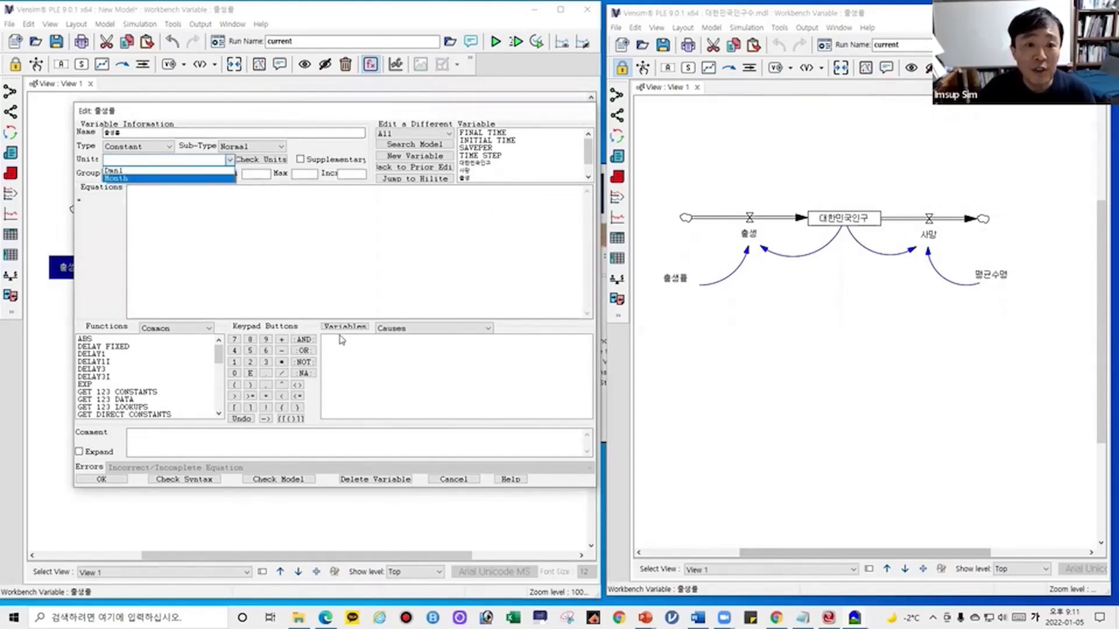
pyautogui.click(450, 481)
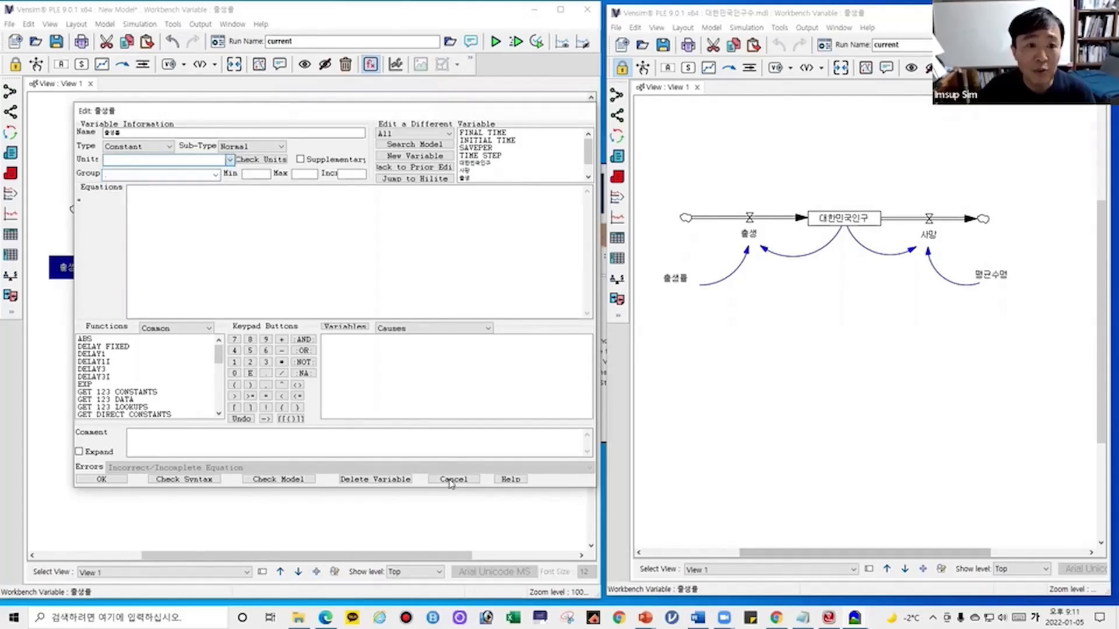
pyautogui.click(452, 482)
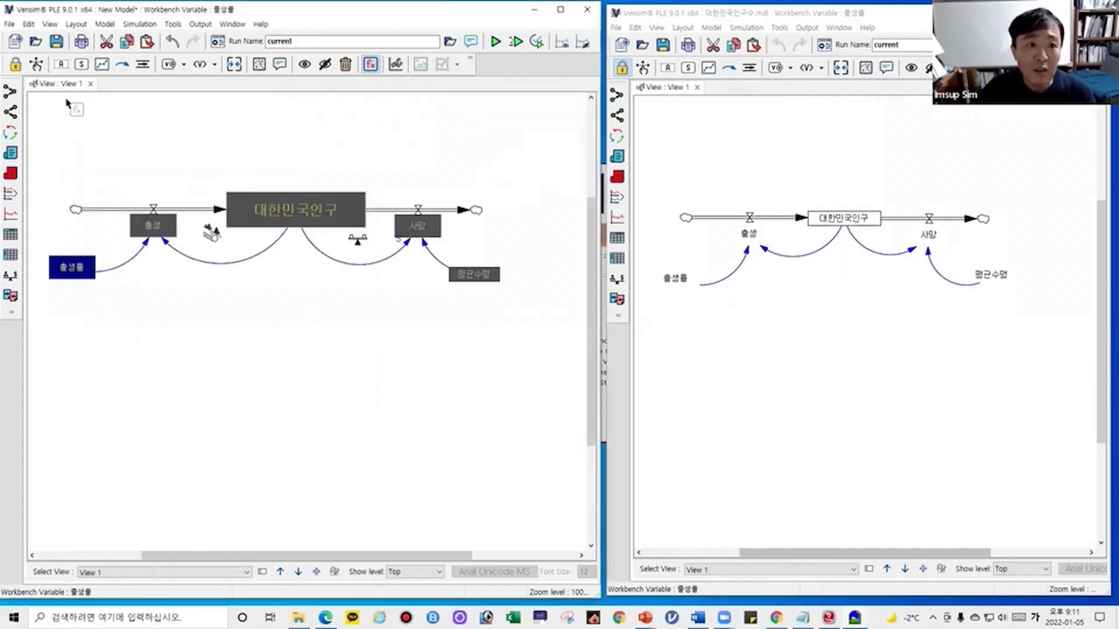
# Step: Try to open the model settings before the new model has been saved
pyautogui.click(105, 24)
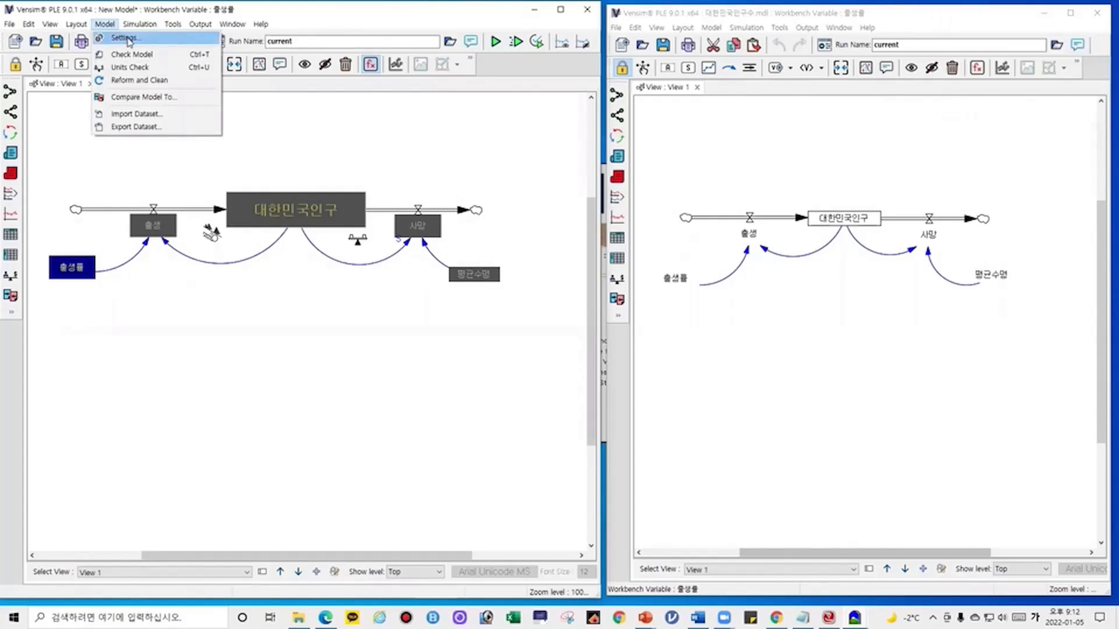
pyautogui.click(128, 39)
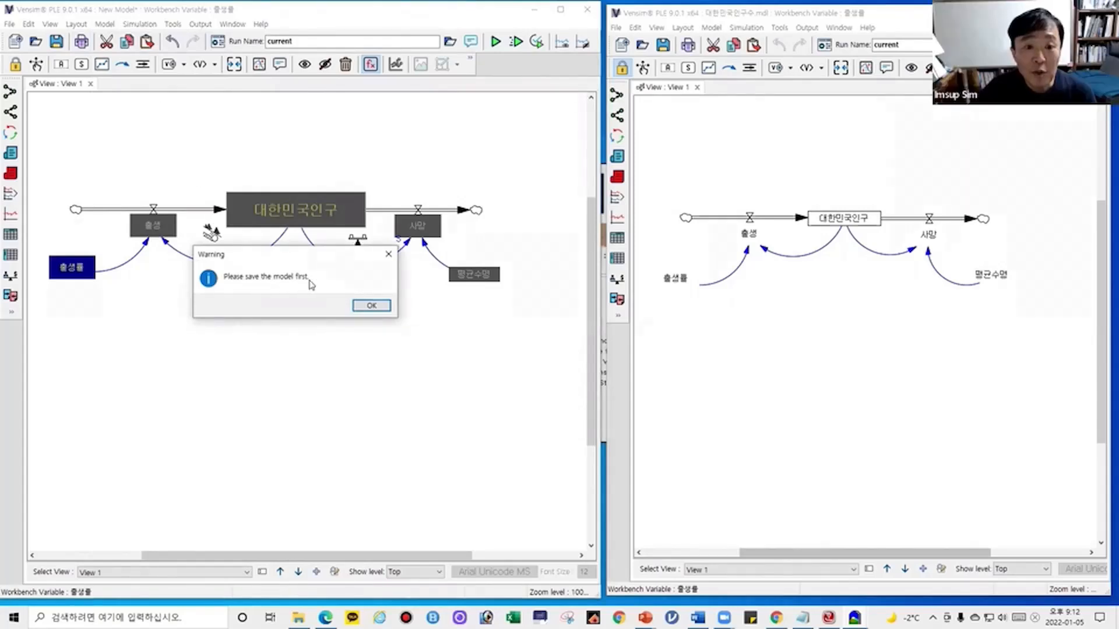
pyautogui.click(370, 310)
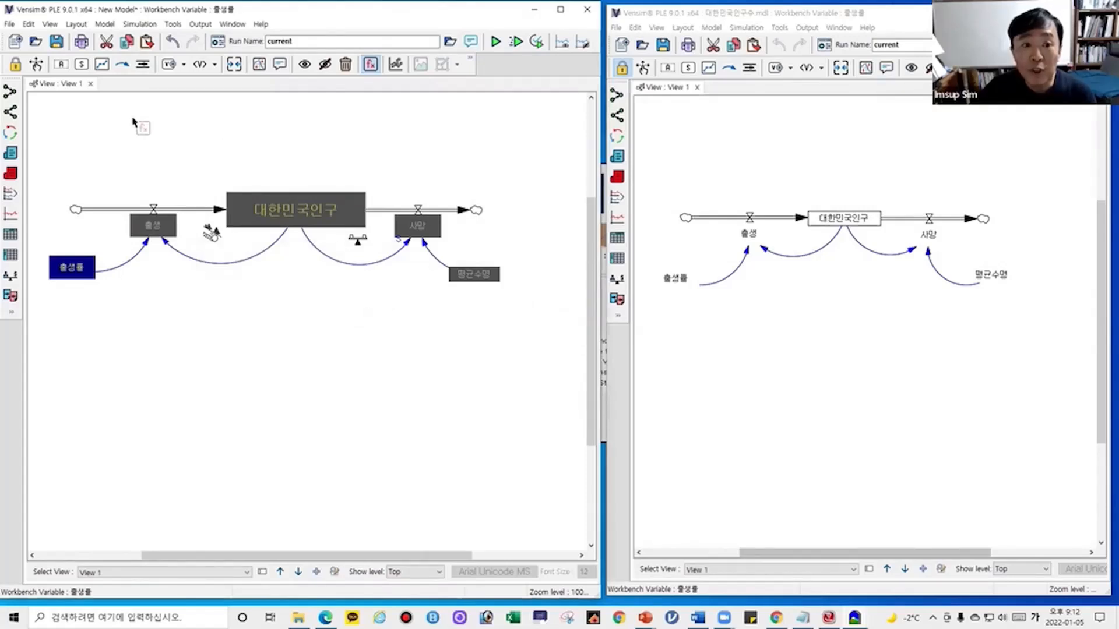
pyautogui.click(104, 26)
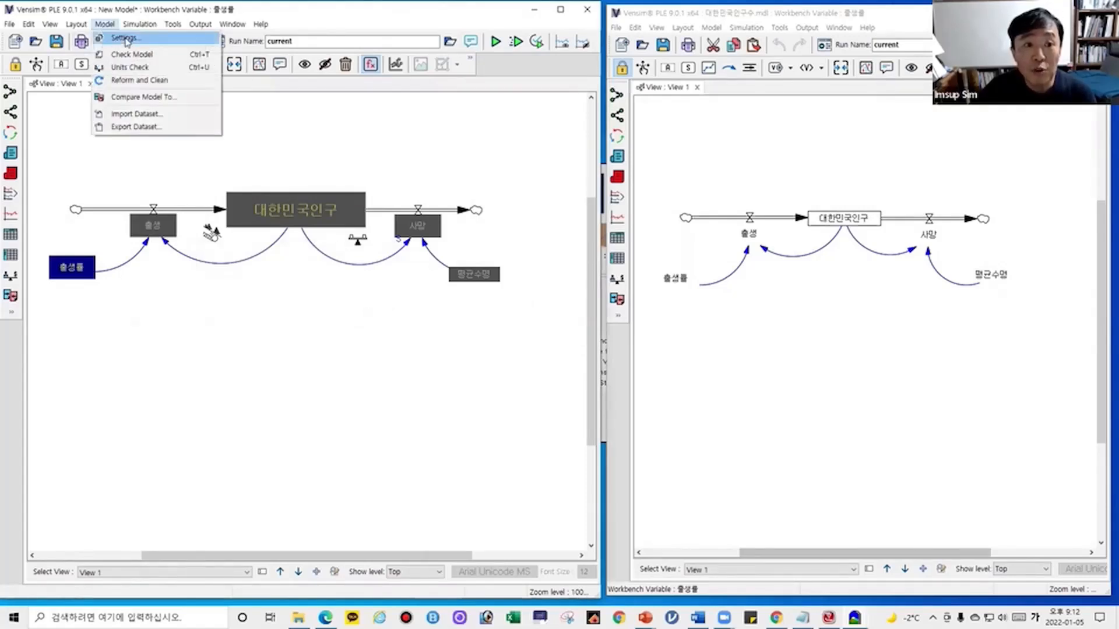
pyautogui.click(126, 41)
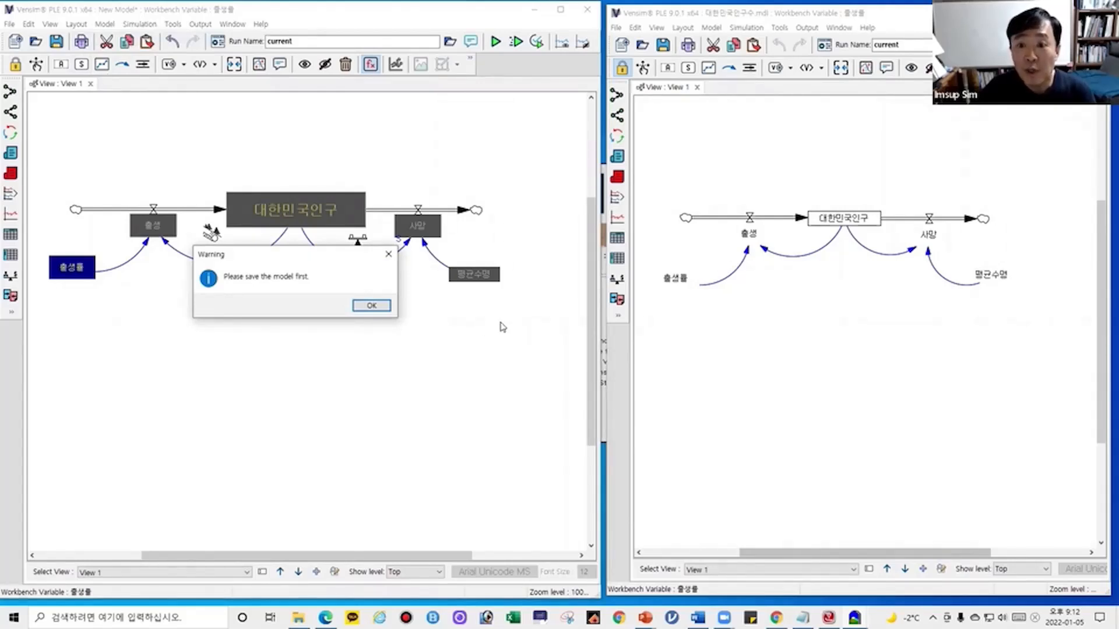
pyautogui.click(370, 306)
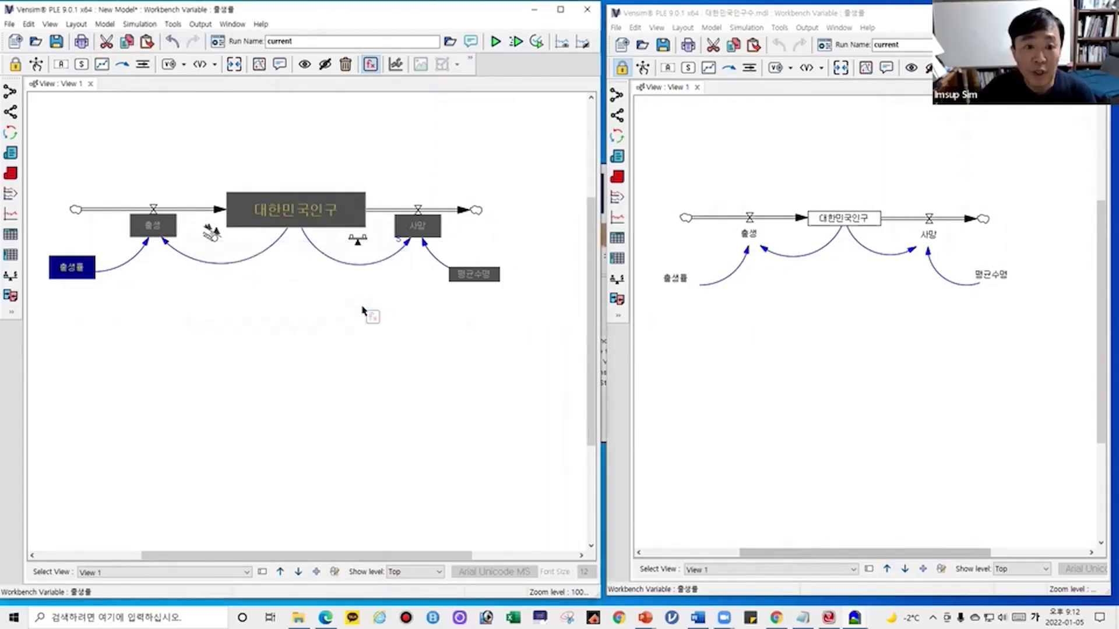
# Step: Save the new model in the 01 folder as 대한민국인구수2 in text format (.mdl)
pyautogui.click(57, 42)
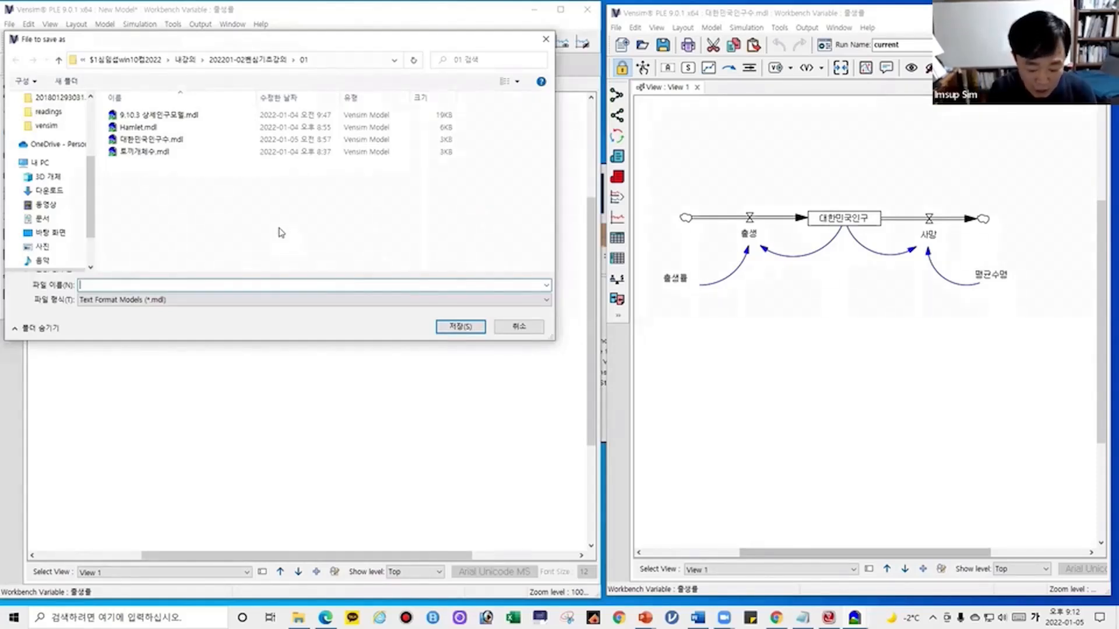
pyautogui.write('ㄷ')
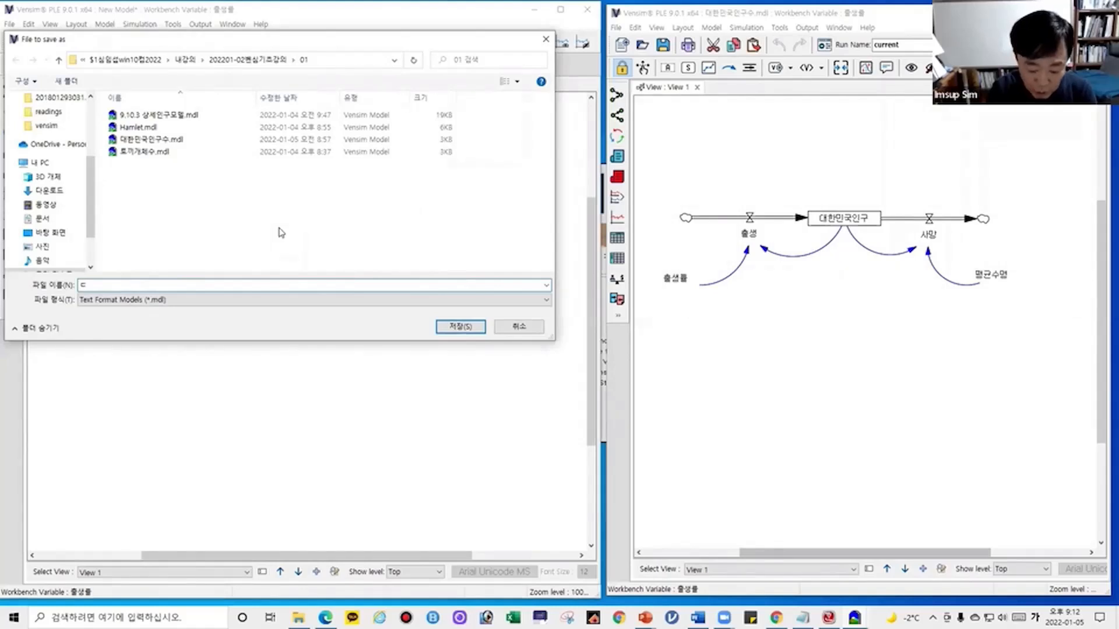
pyautogui.write('한민국')
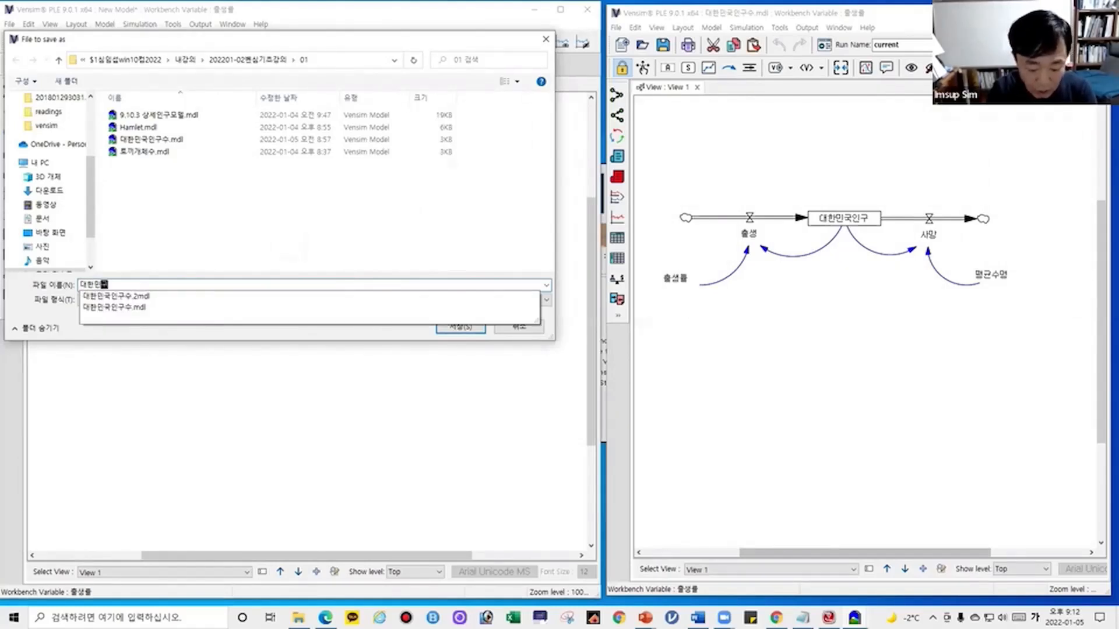
pyautogui.write('인')
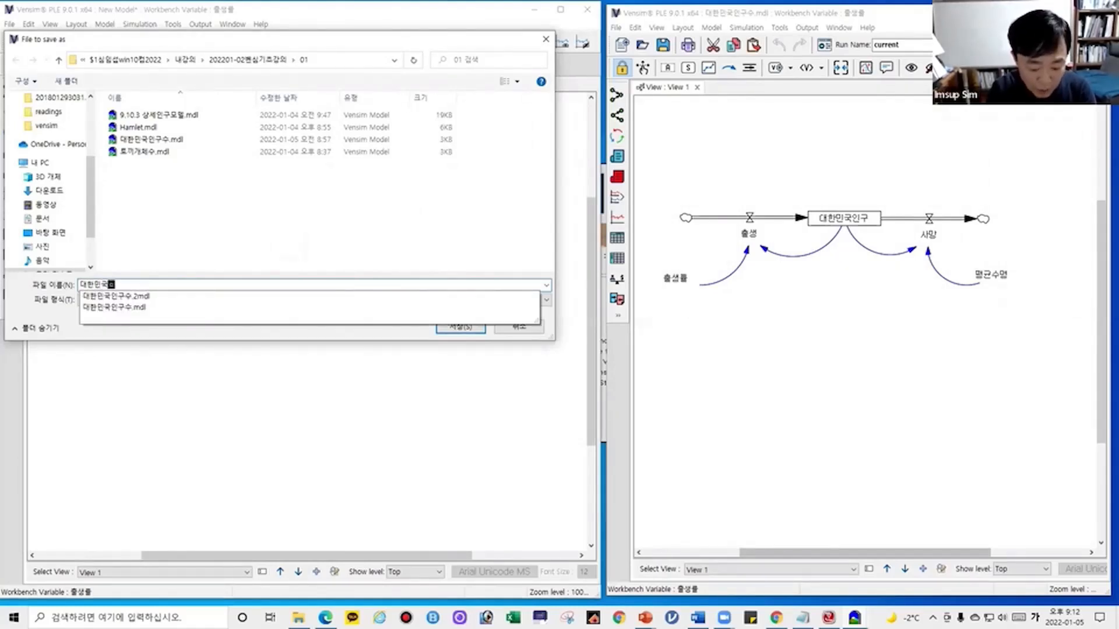
pyautogui.write('구수')
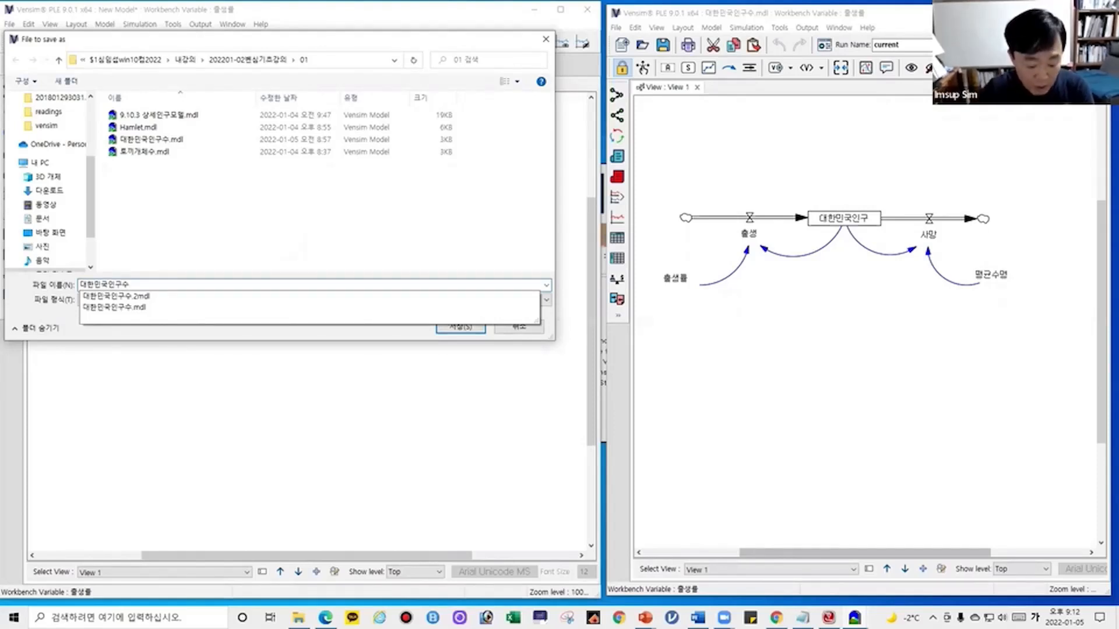
pyautogui.write('2')
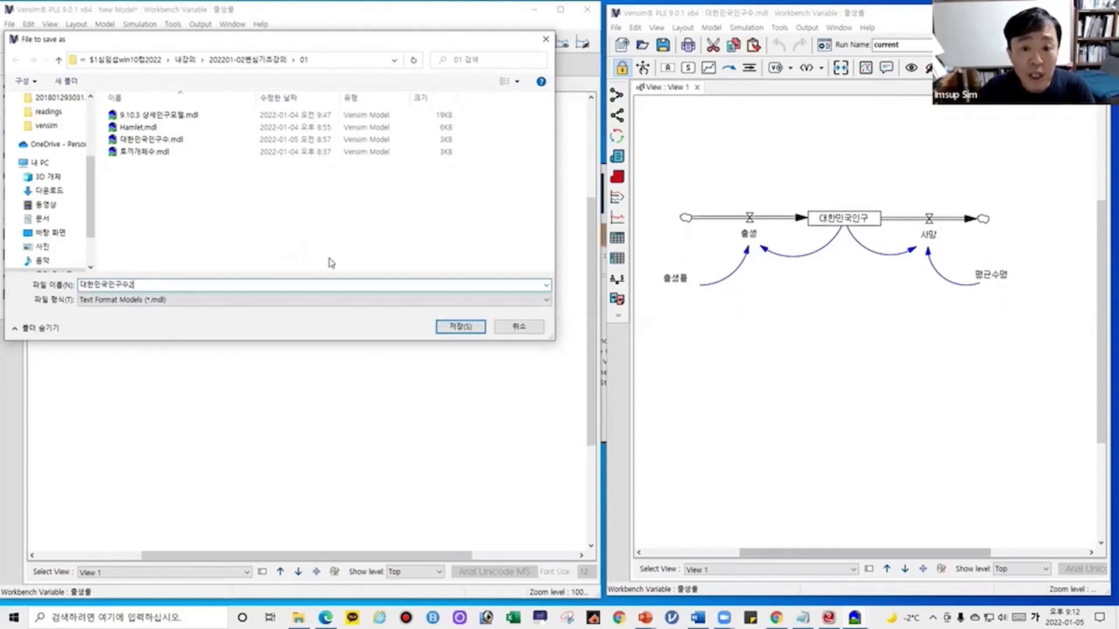
pyautogui.click(448, 325)
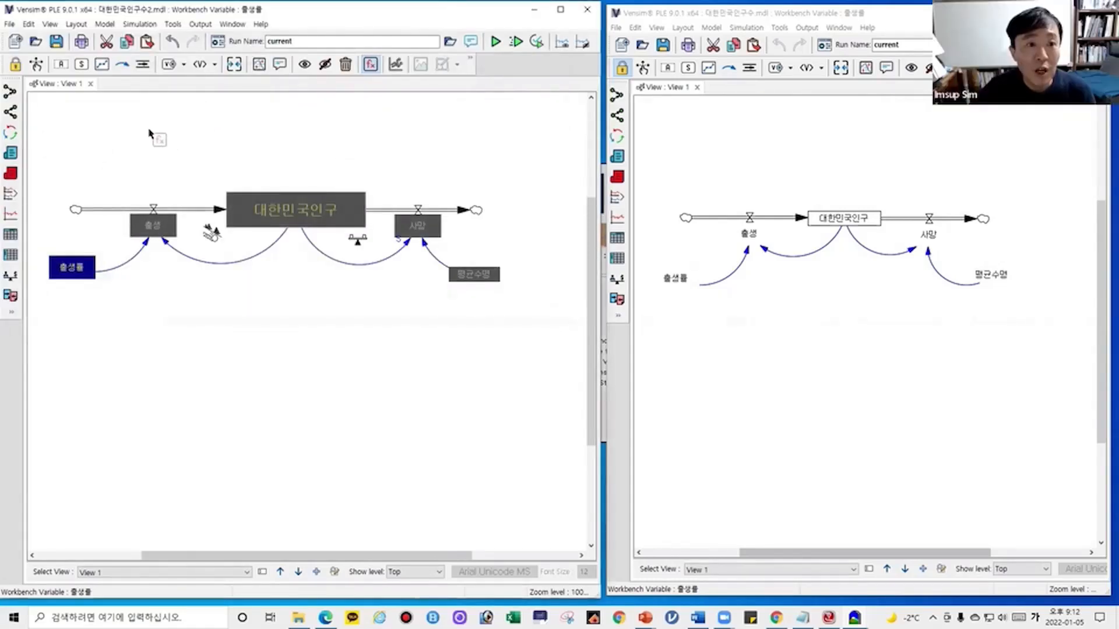
# Step: Open the model settings and set the units for time to Year
pyautogui.click(103, 24)
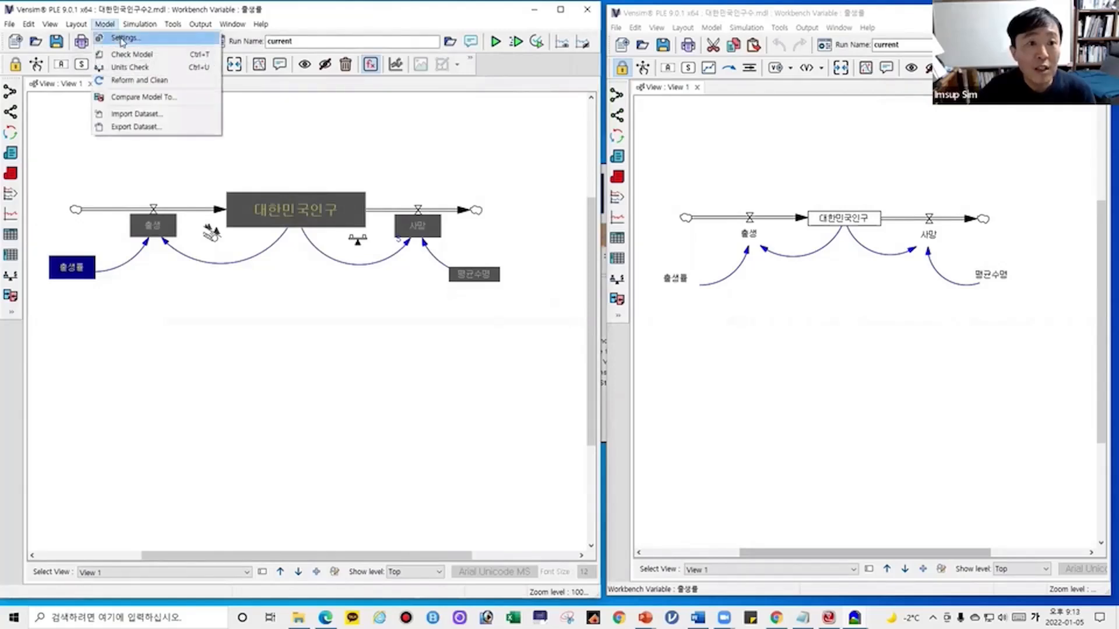
pyautogui.click(122, 39)
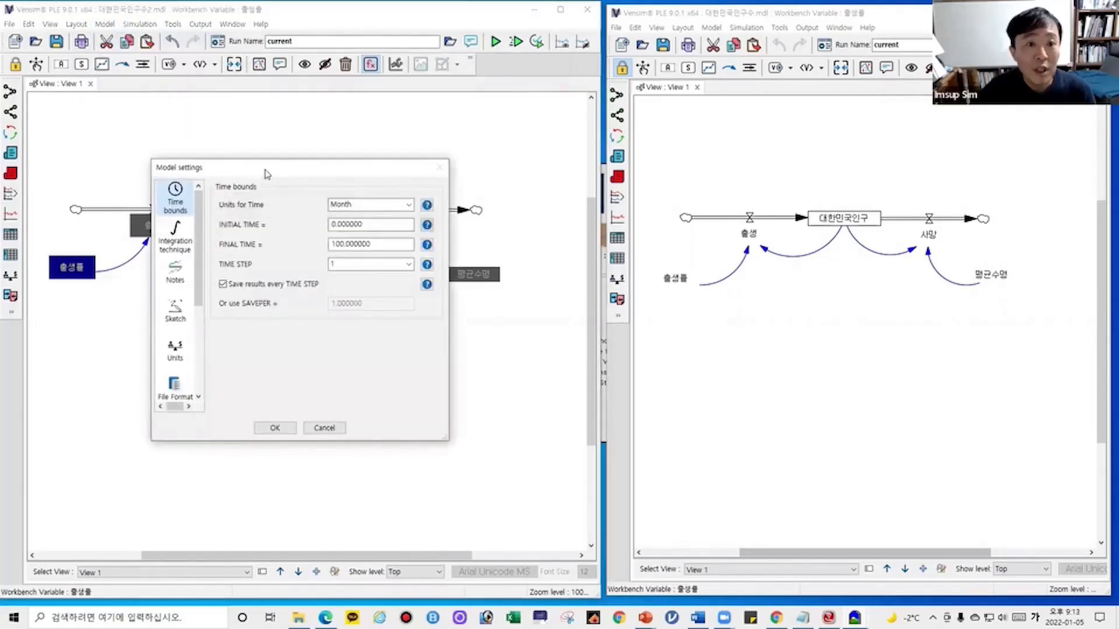
pyautogui.moveTo(284, 171); pyautogui.dragTo(323, 143)
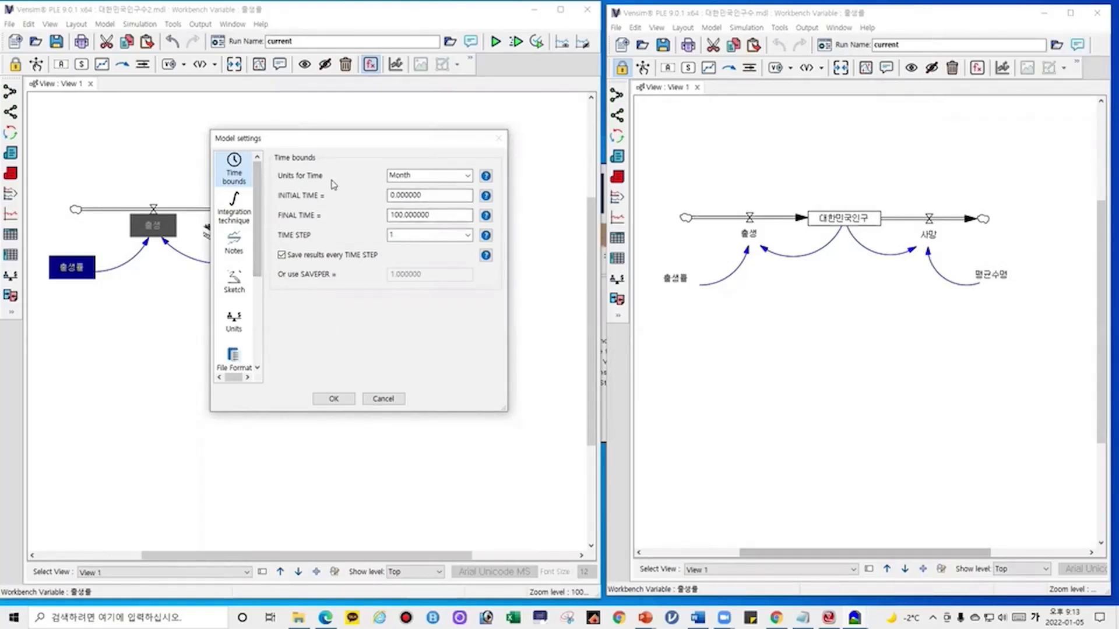
pyautogui.click(468, 175)
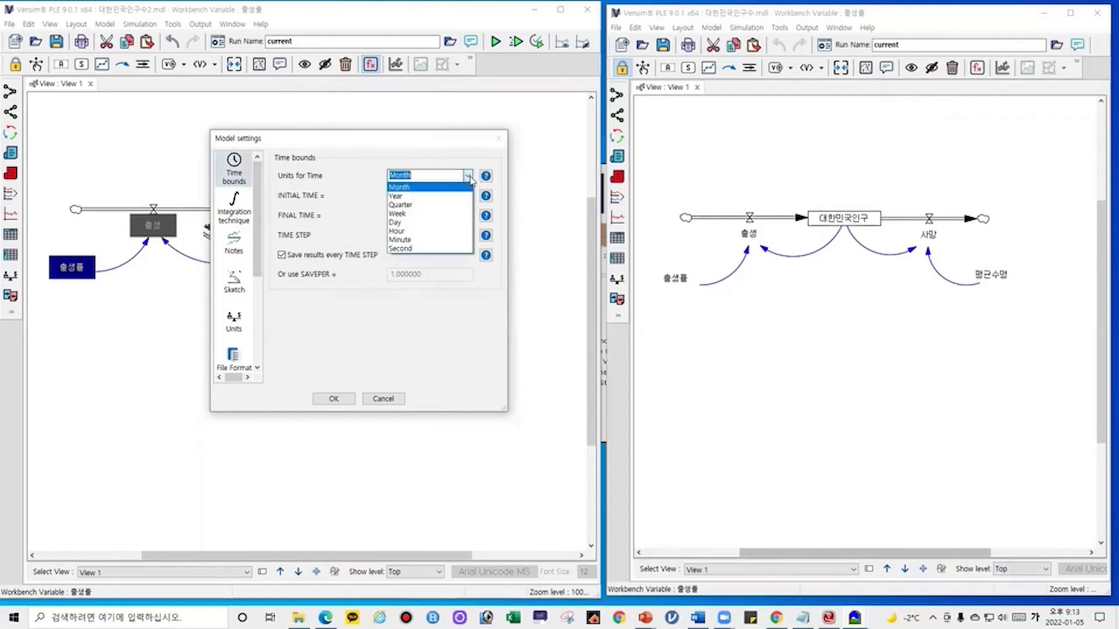
pyautogui.click(422, 196)
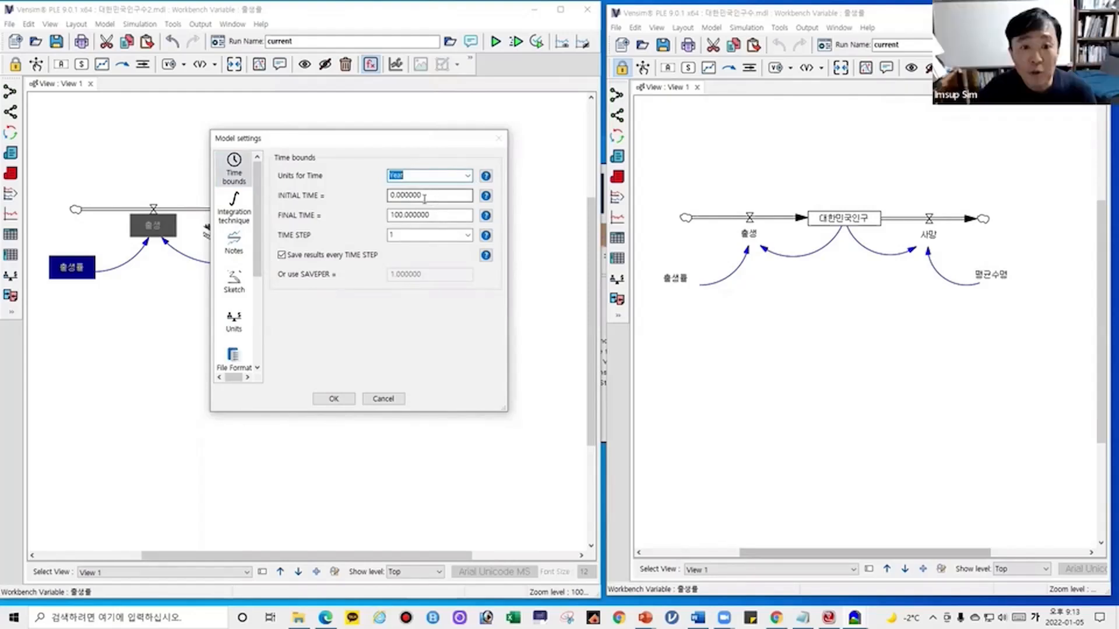
# Step: Set the model's INITIAL TIME to 2022 and FINAL TIME to 2122, and apply the settings
pyautogui.click(436, 196)
pyautogui.moveTo(436, 195); pyautogui.dragTo(370, 193)
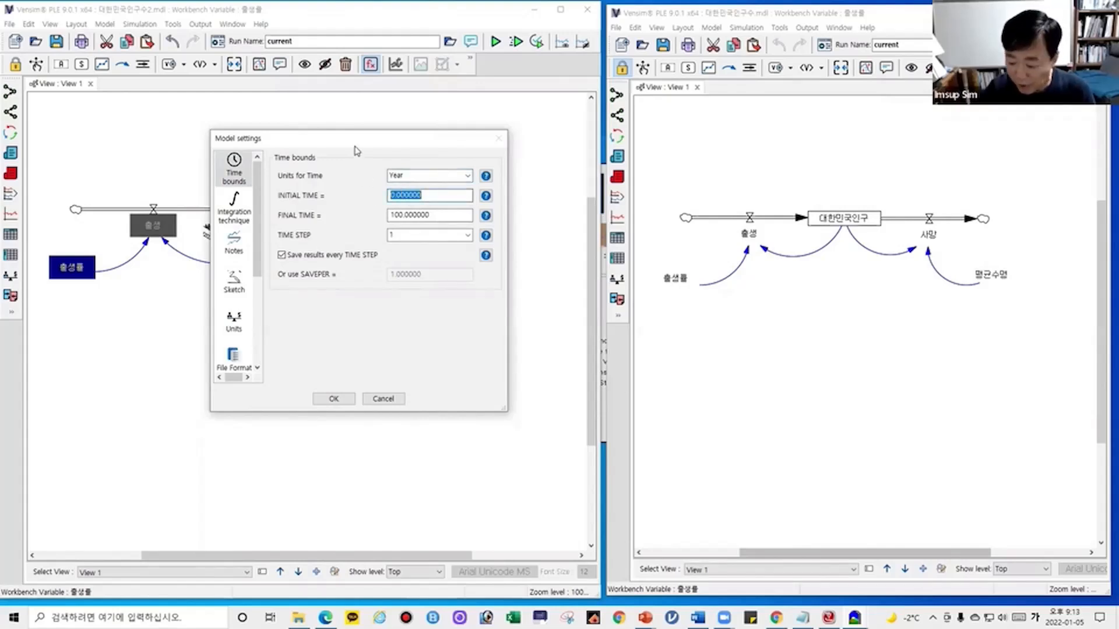
pyautogui.write('2022')
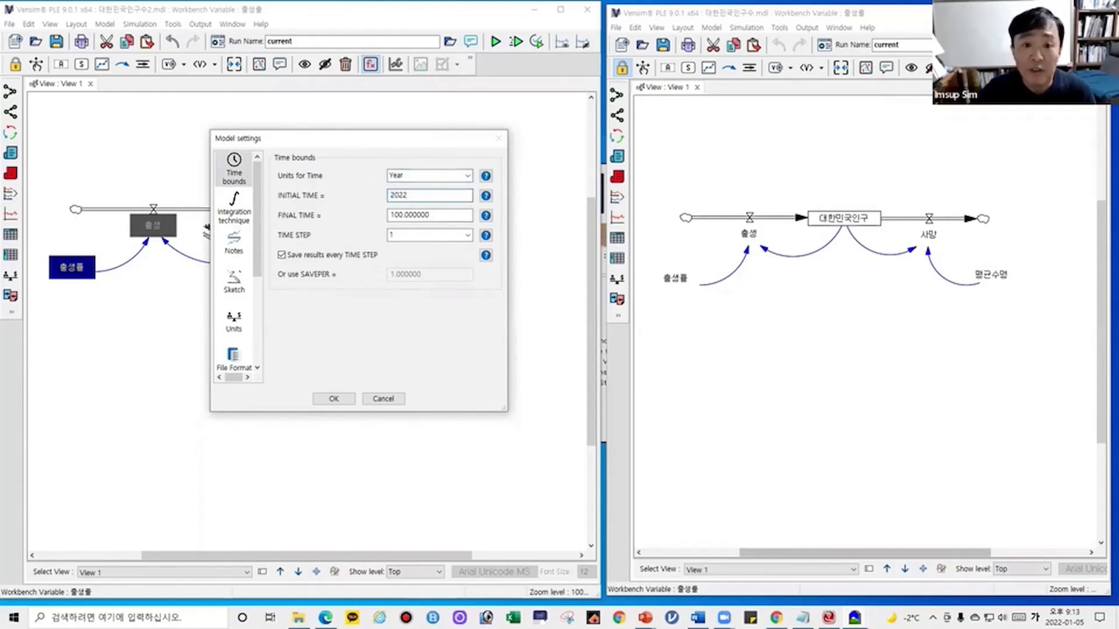
pyautogui.click(427, 211)
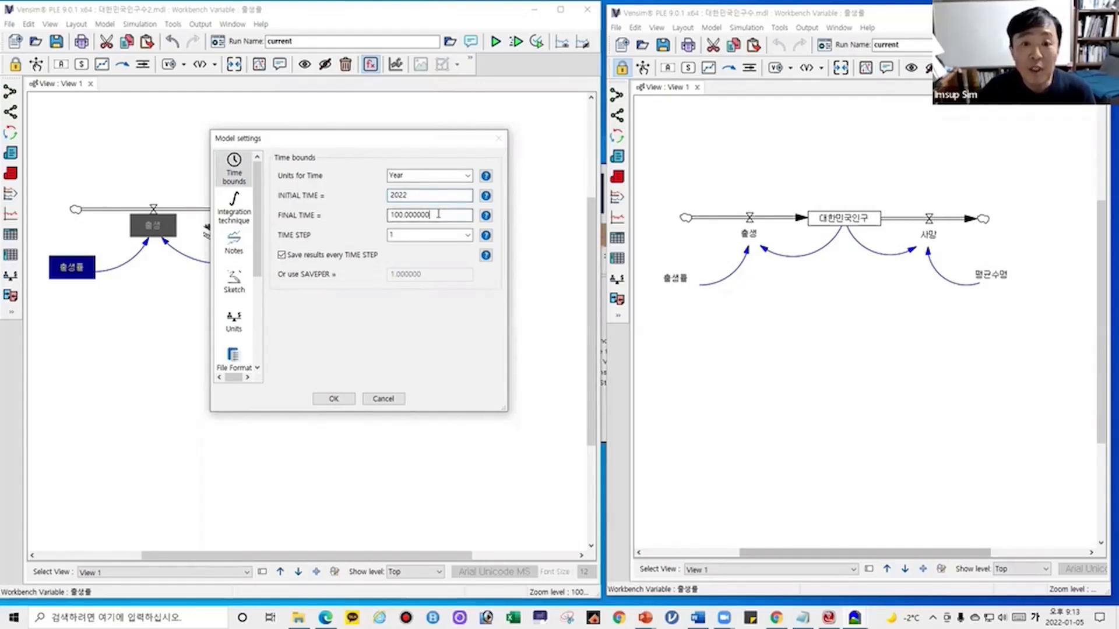
pyautogui.moveTo(420, 213); pyautogui.dragTo(386, 212)
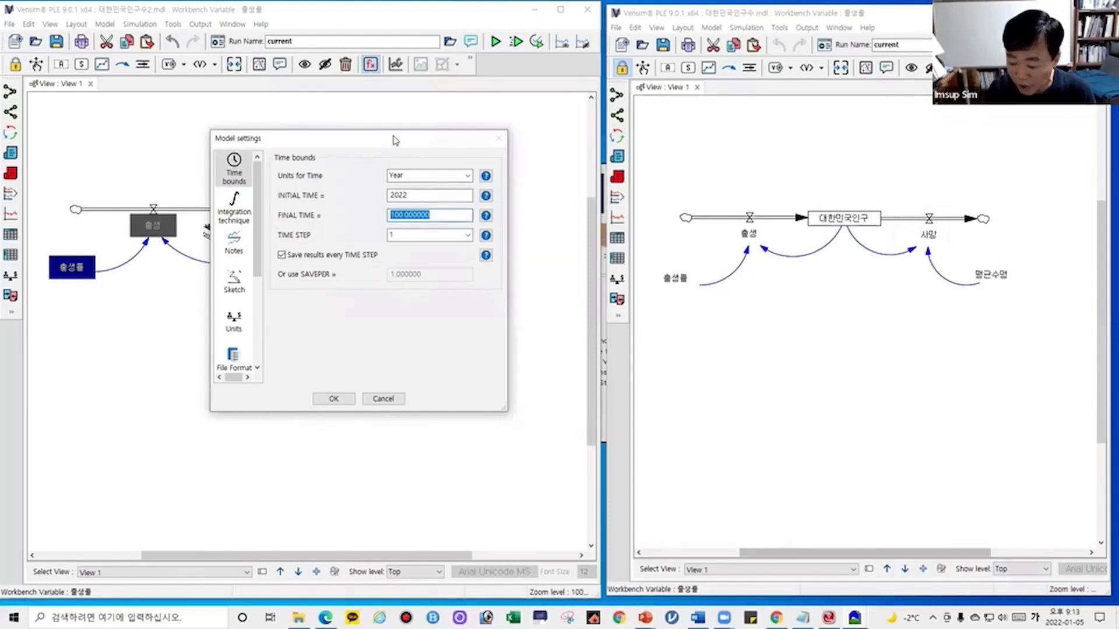
pyautogui.write('21')
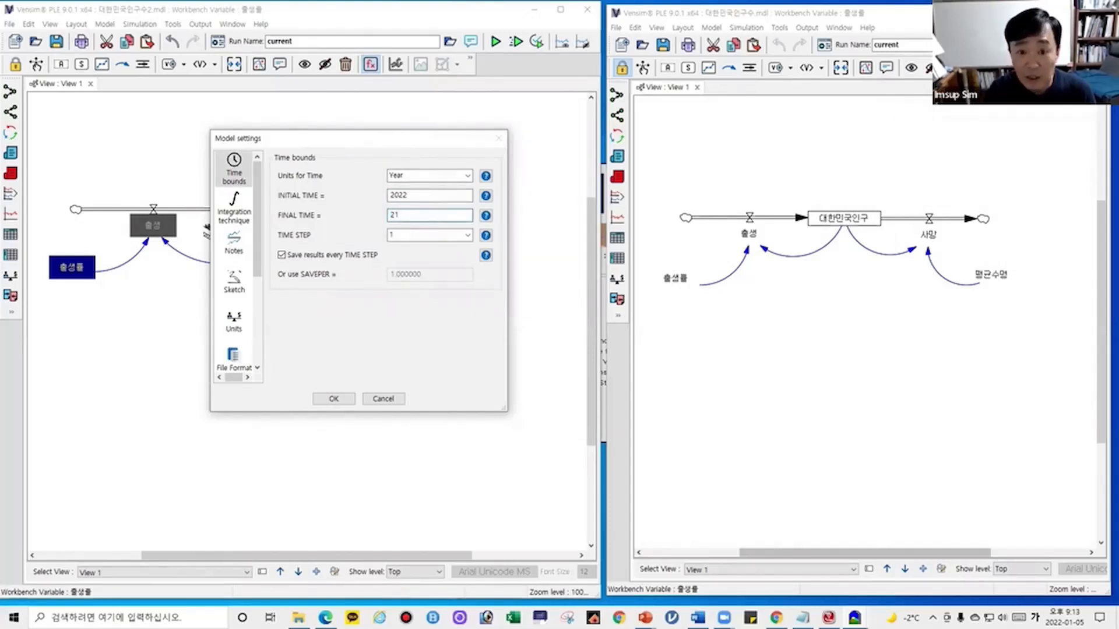
pyautogui.write('22')
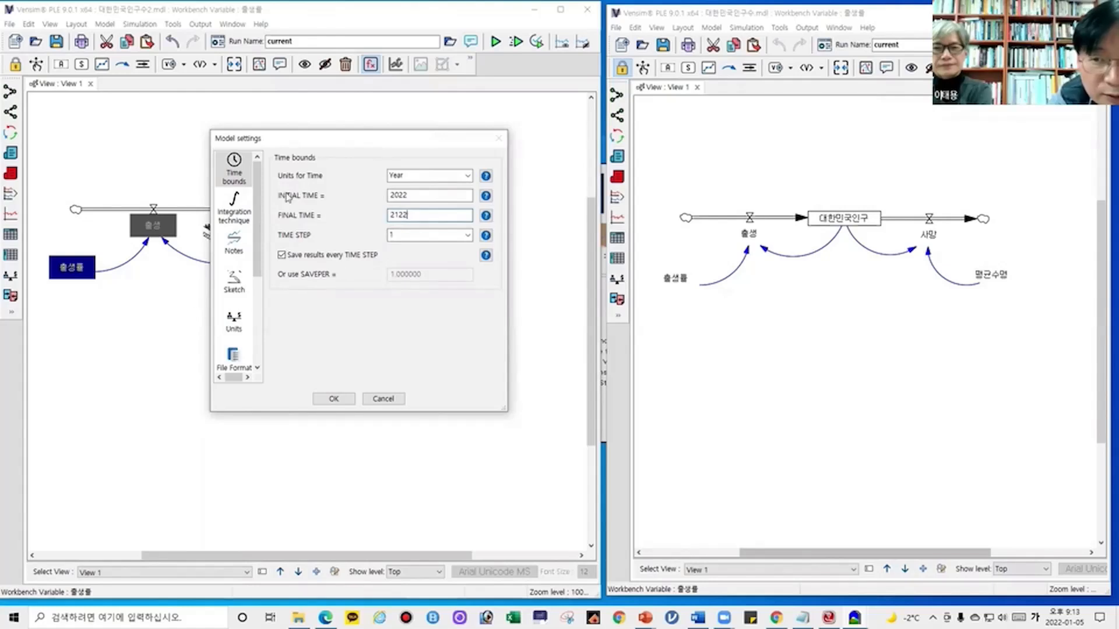
pyautogui.click(330, 399)
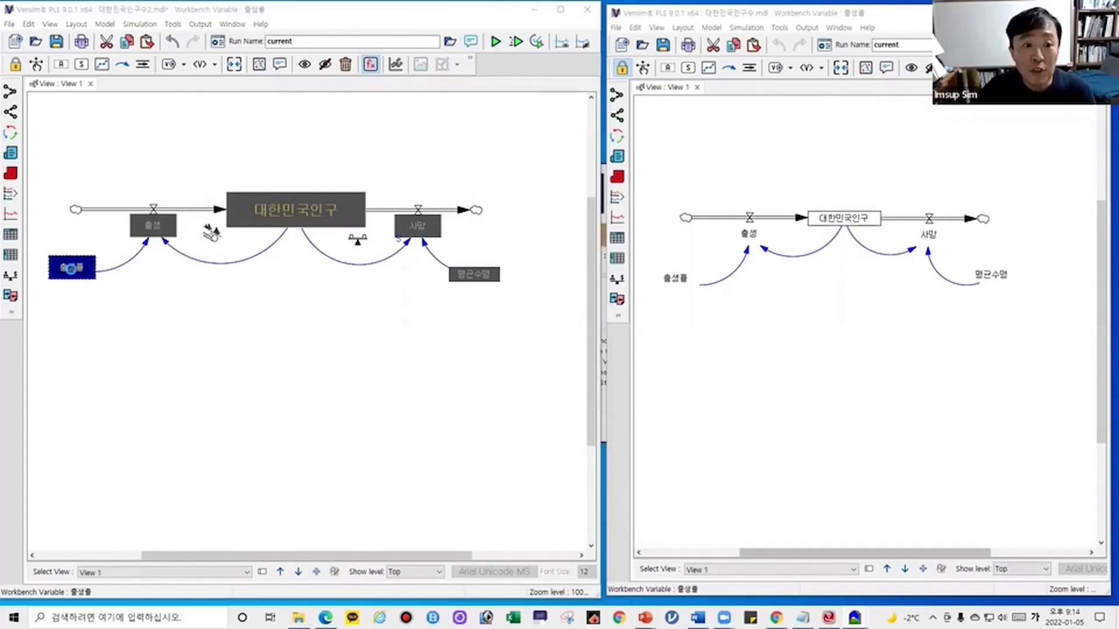
# Step: Open the equation editor for 출생률 and set its units to 1/Year
pyautogui.click(73, 269)
pyautogui.click(231, 160)
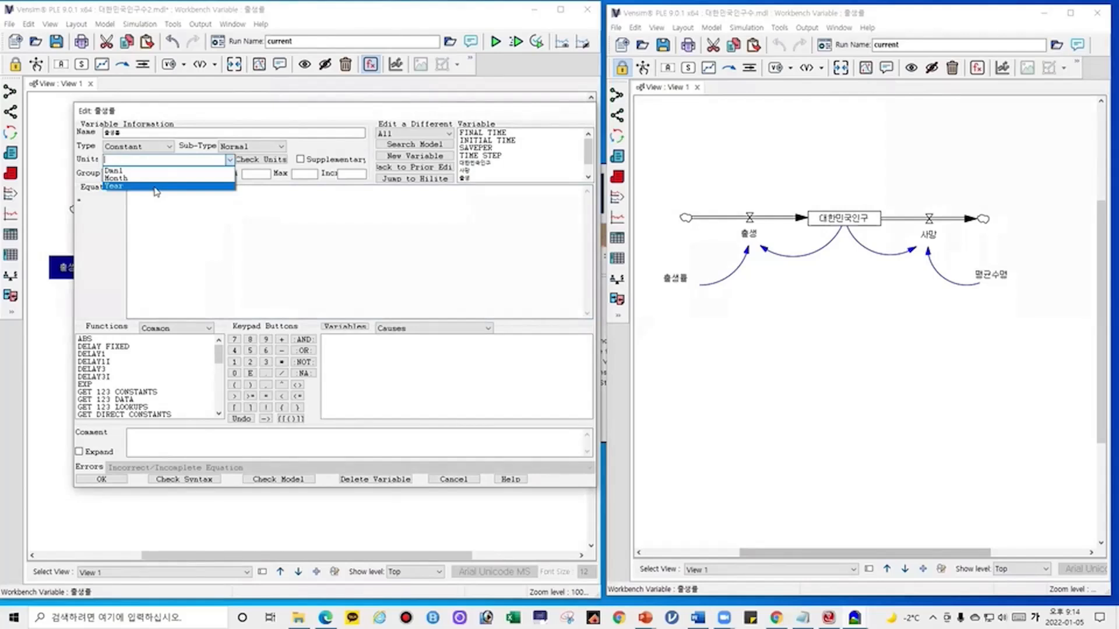
pyautogui.click(155, 186)
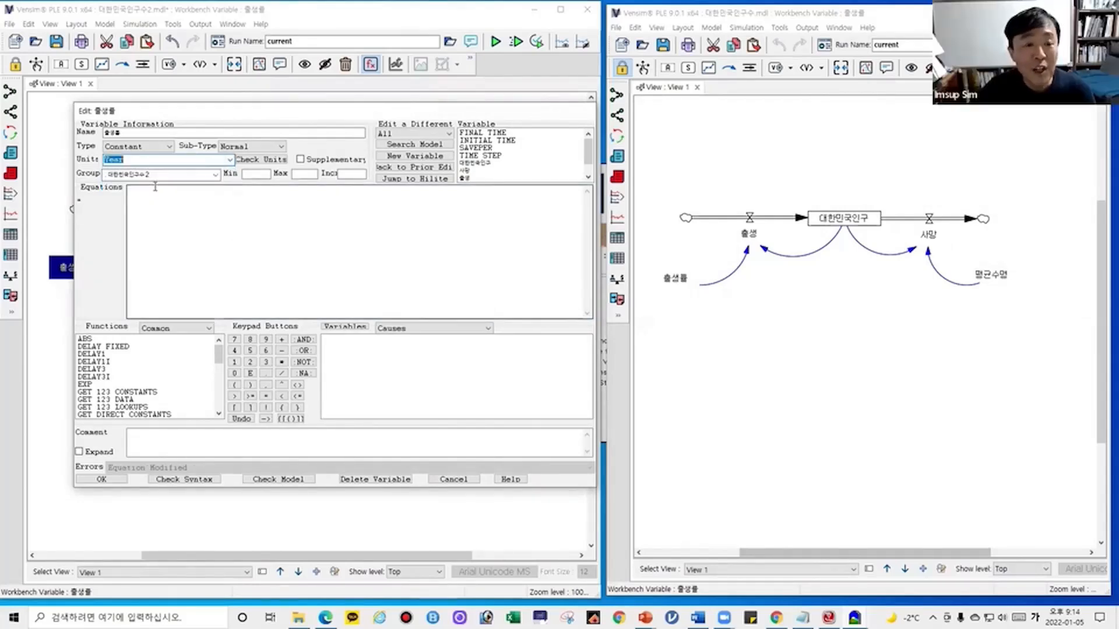
pyautogui.click(147, 157)
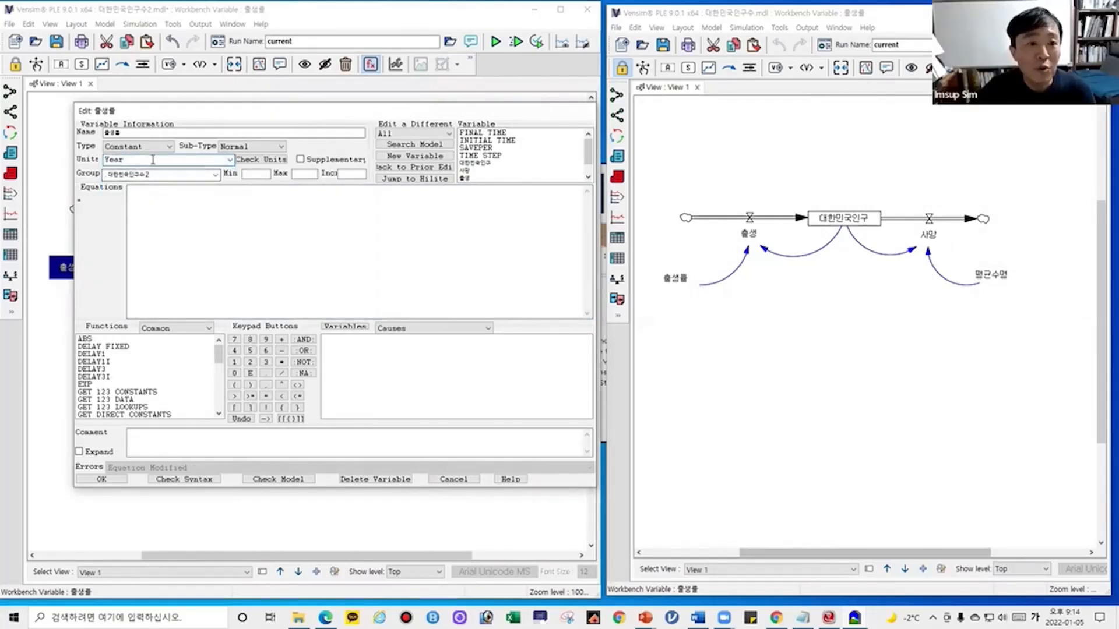
pyautogui.click(207, 255)
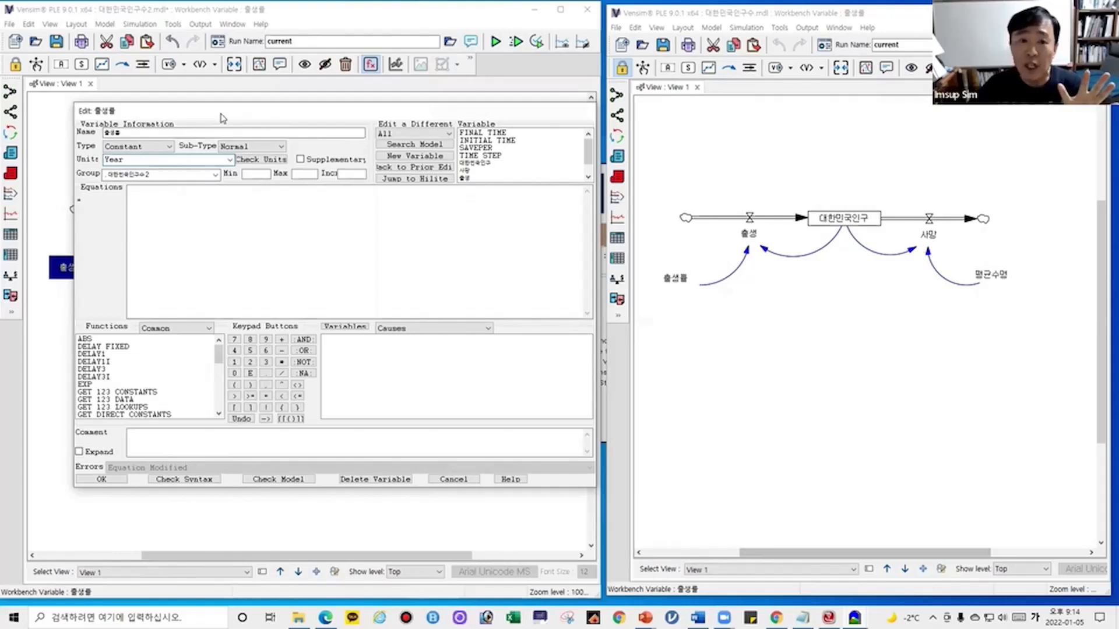
pyautogui.moveTo(222, 118); pyautogui.dragTo(641, 157)
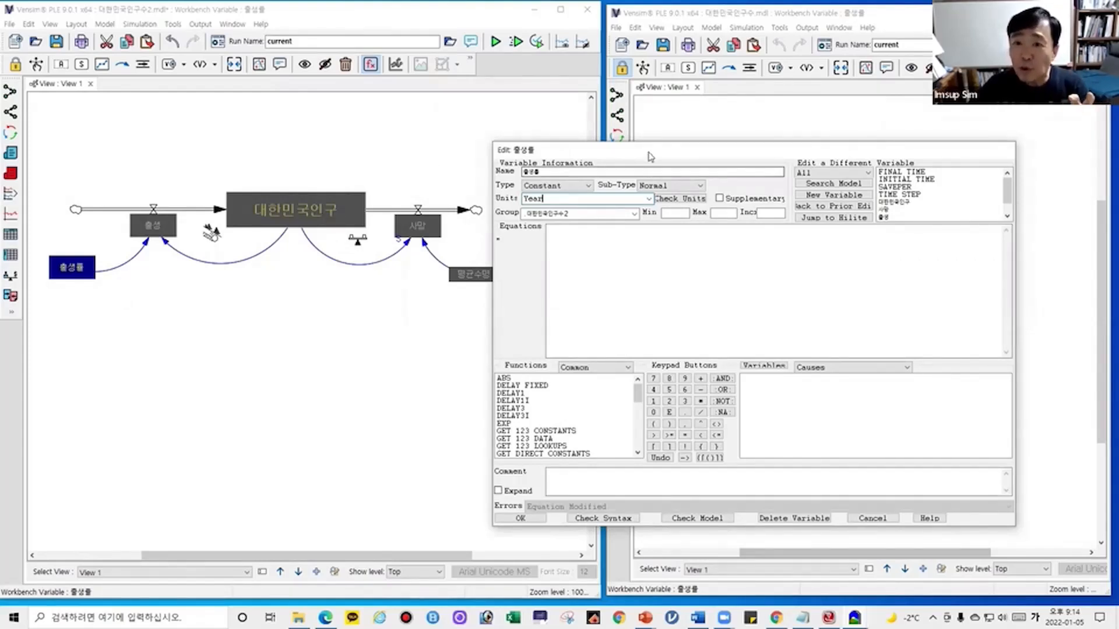
pyautogui.moveTo(641, 152); pyautogui.dragTo(283, 126)
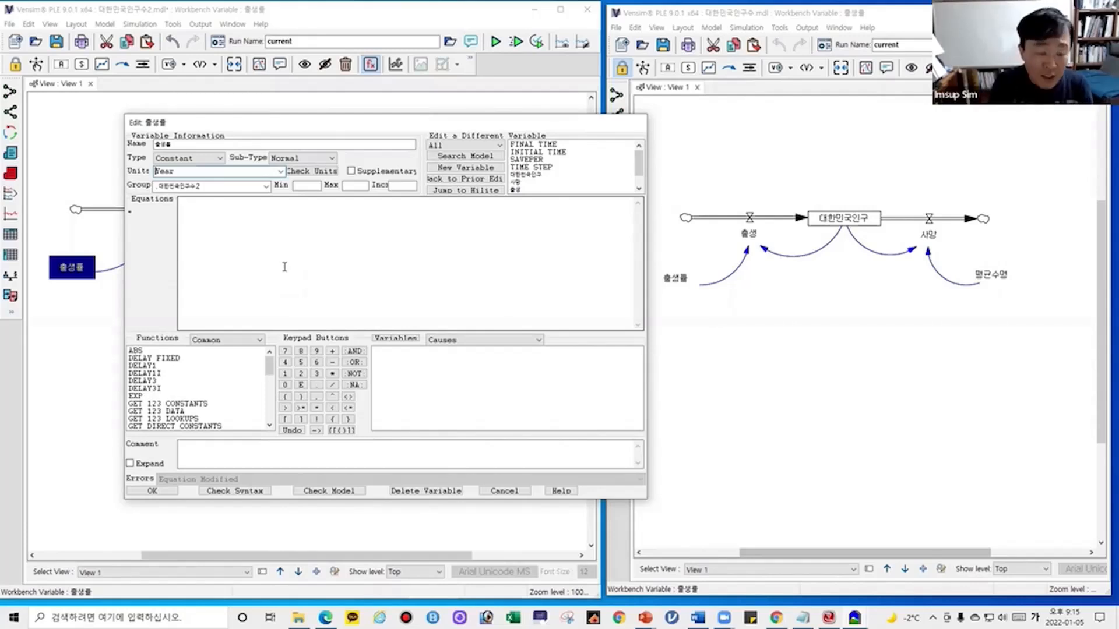
pyautogui.write('1/')
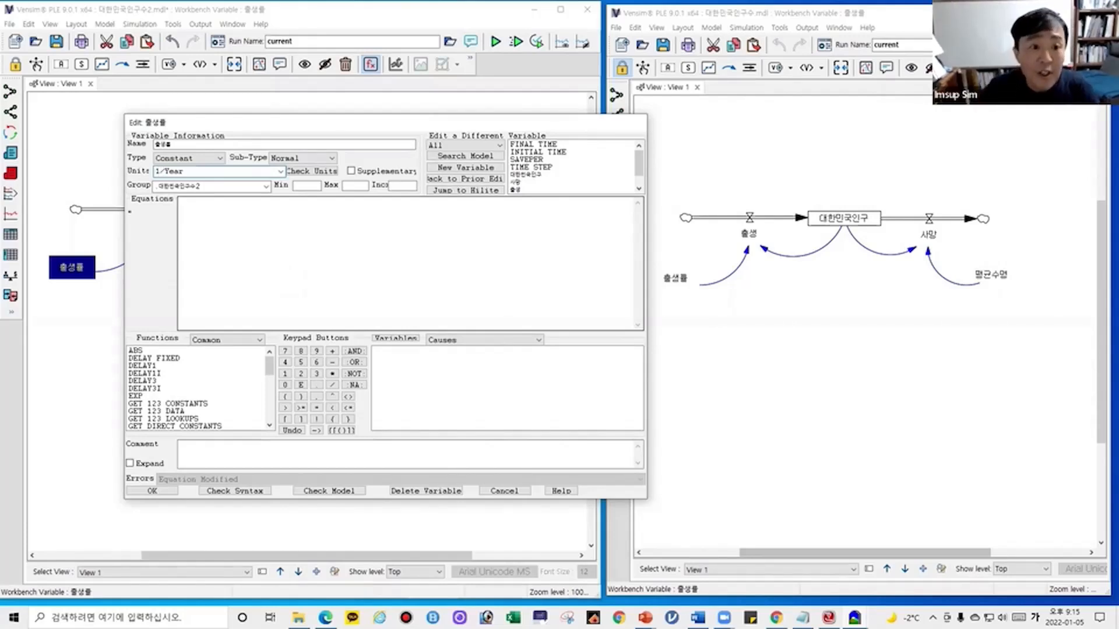